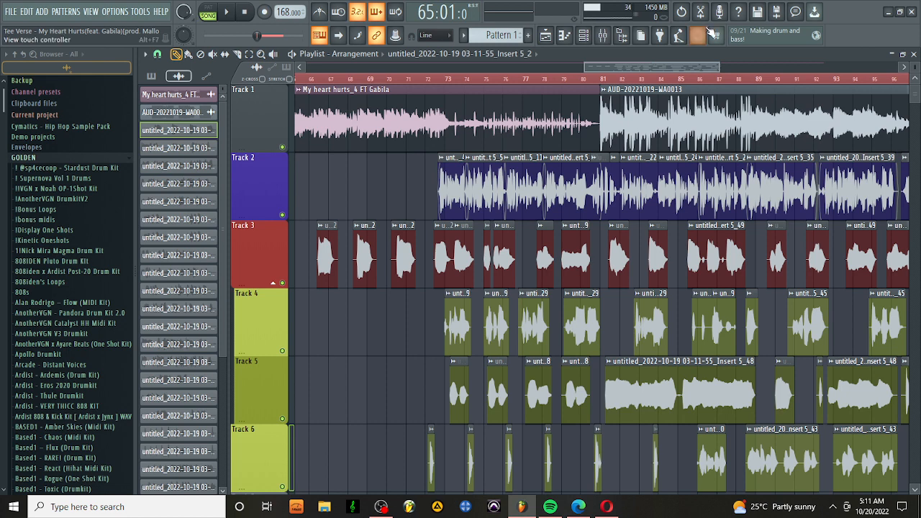
Play the arrangement from bar 65 with all tracks on while viewing mixer levels, and close the mixer when playback is stopped.
{"action": "left_click", "coordinate": [706, 30]}
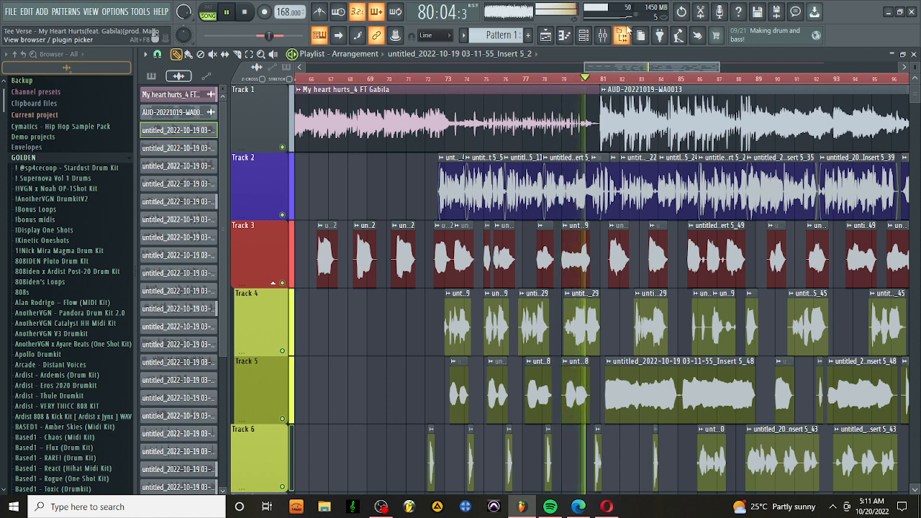
{"action": "left_click", "coordinate": [608, 39]}
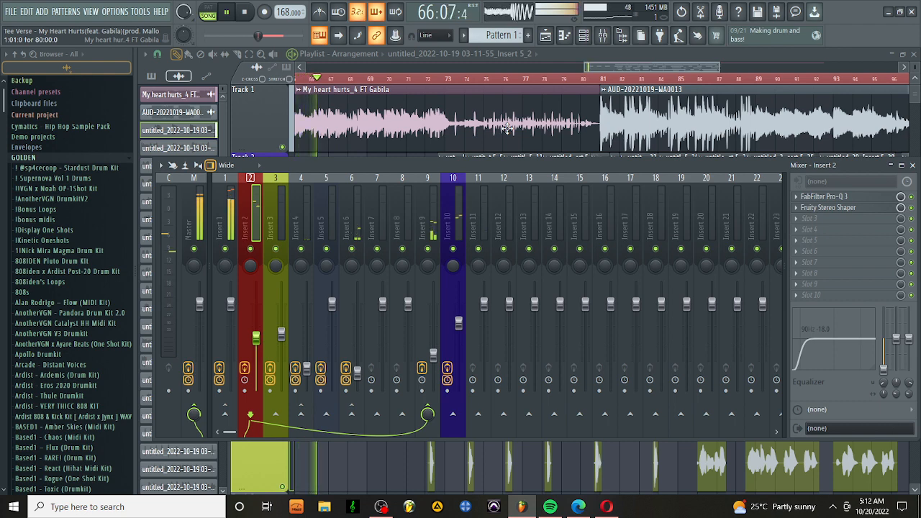
{"action": "key", "text": "space"}
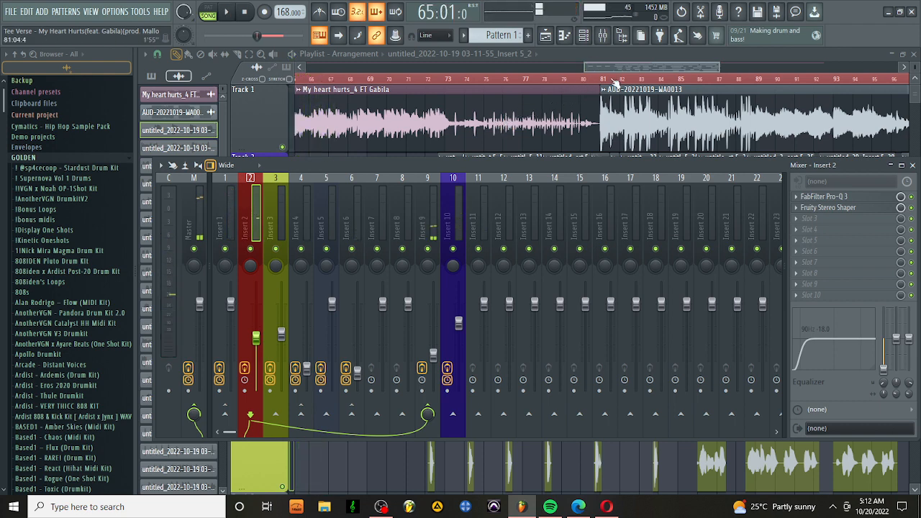
{"action": "key", "text": "F9"}
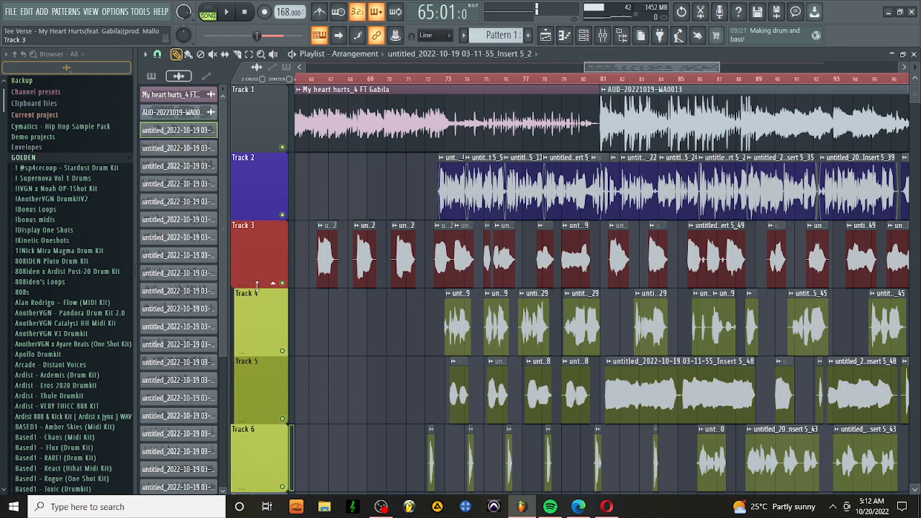
Mute tracks 3 to 6 and listen to the instrumental with only the track 2 vocal.
{"action": "left_click", "coordinate": [284, 487]}
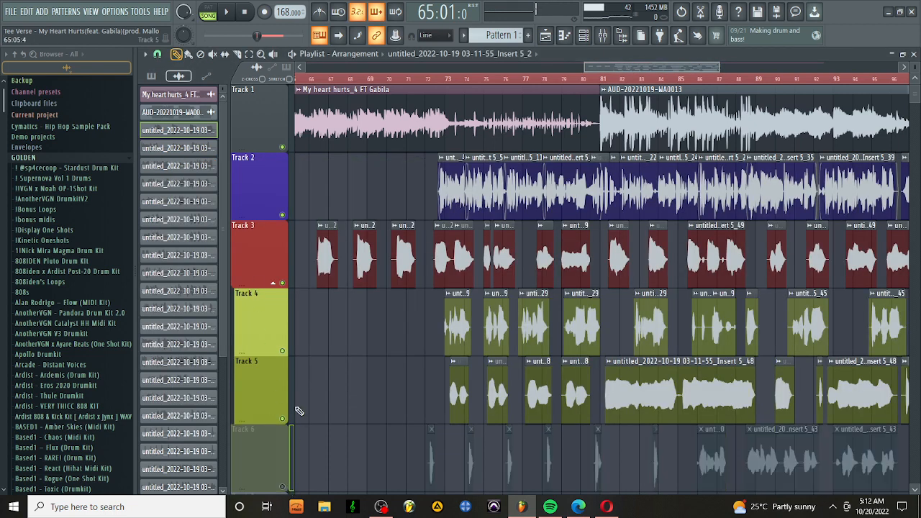
{"action": "left_click", "coordinate": [283, 419]}
{"action": "left_click", "coordinate": [283, 352]}
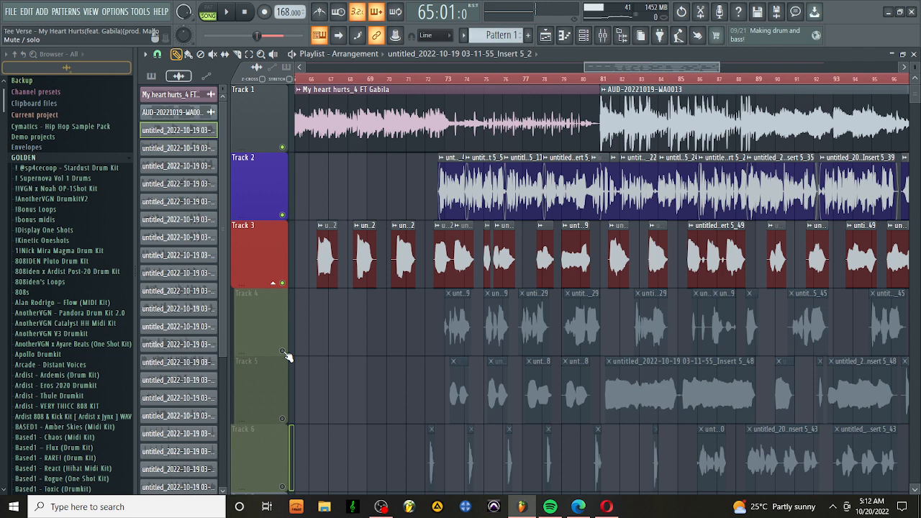
{"action": "left_click", "coordinate": [282, 284]}
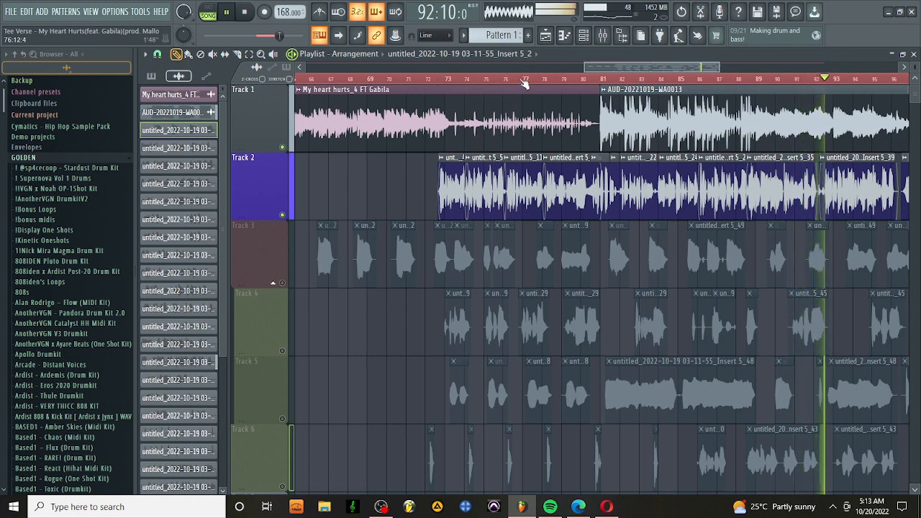
{"action": "left_click_drag", "start_coordinate": [588, 67], "coordinate": [579, 93]}
{"action": "key", "text": "space"}
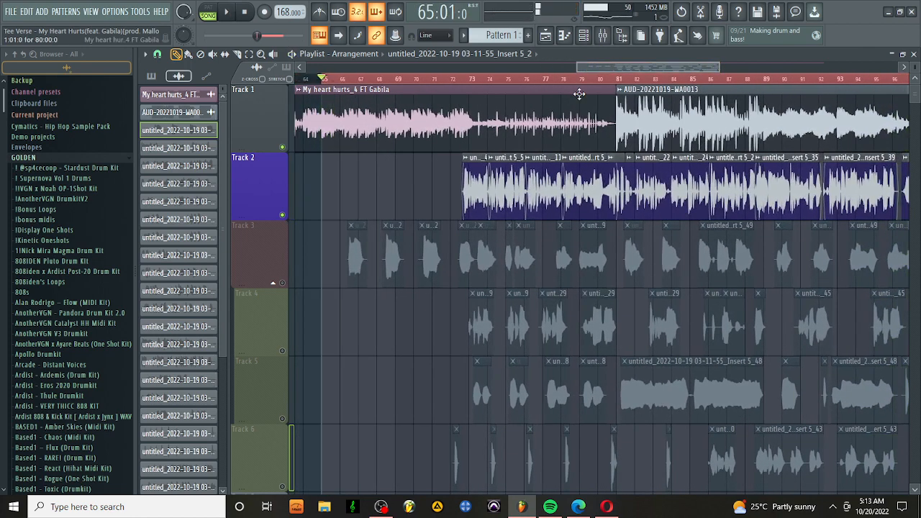
Re-enable tracks 3 to 6, mute track 2, and play the instrumental with the backing vocals.
{"action": "right_click", "coordinate": [283, 215]}
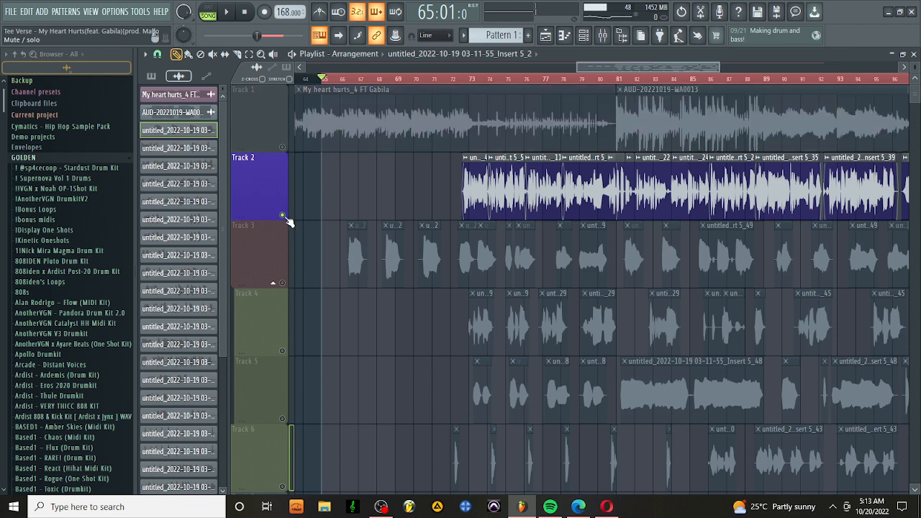
{"action": "right_click", "coordinate": [283, 215]}
{"action": "left_click", "coordinate": [283, 215]}
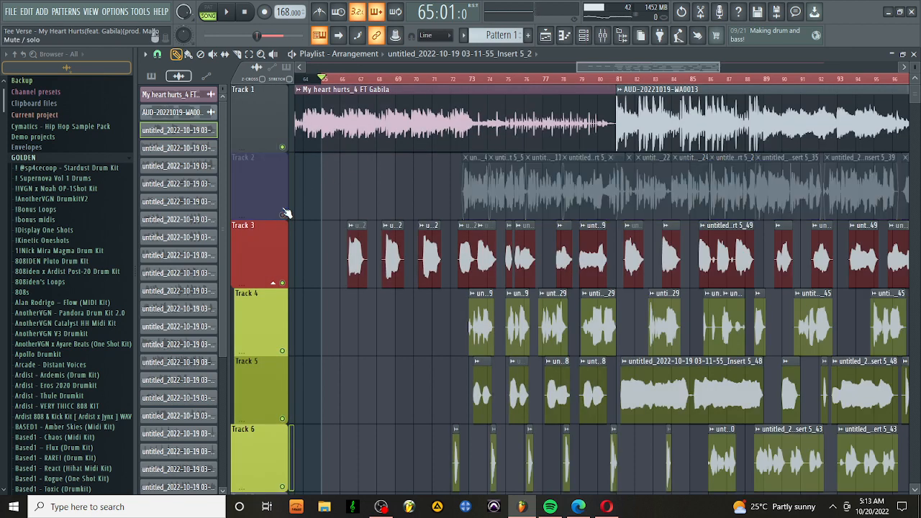
{"action": "key", "text": "space"}
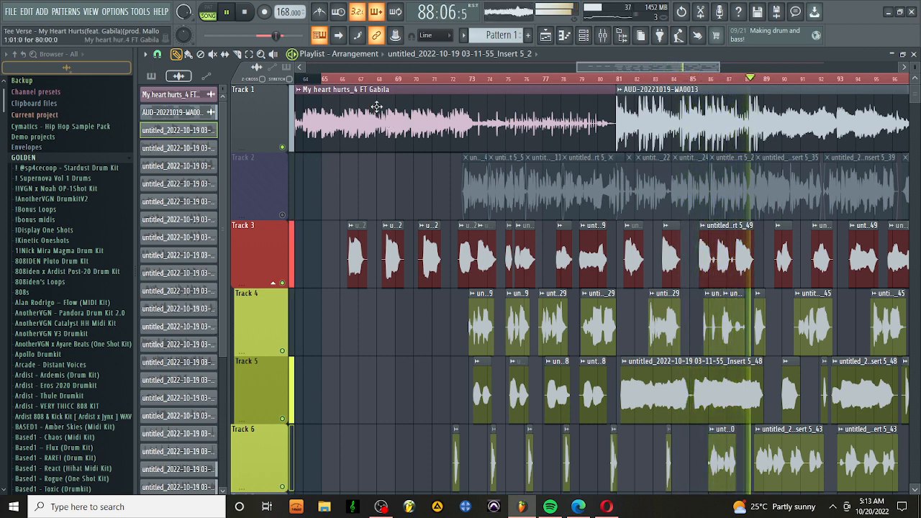
Restart playback from bar 72 and mute track 1 to hear only the vocals on tracks 3 to 6.
{"action": "left_click", "coordinate": [450, 78]}
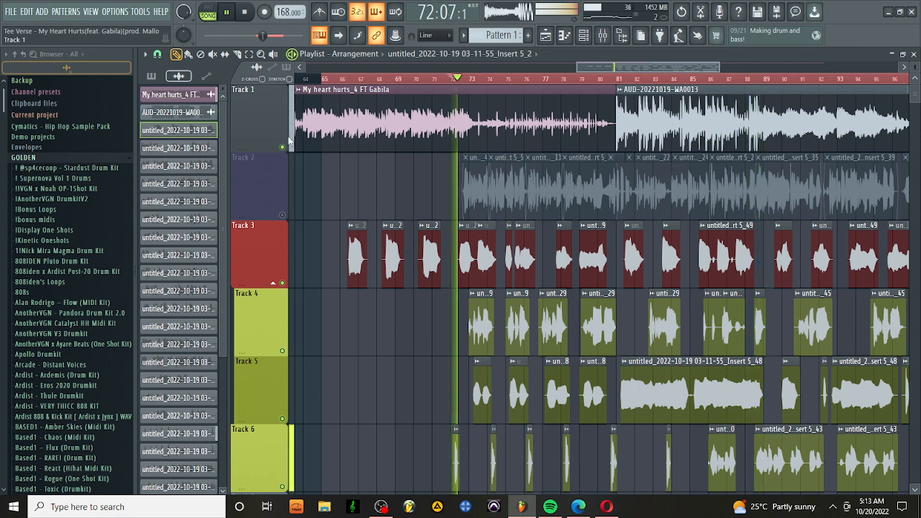
{"action": "left_click", "coordinate": [282, 147]}
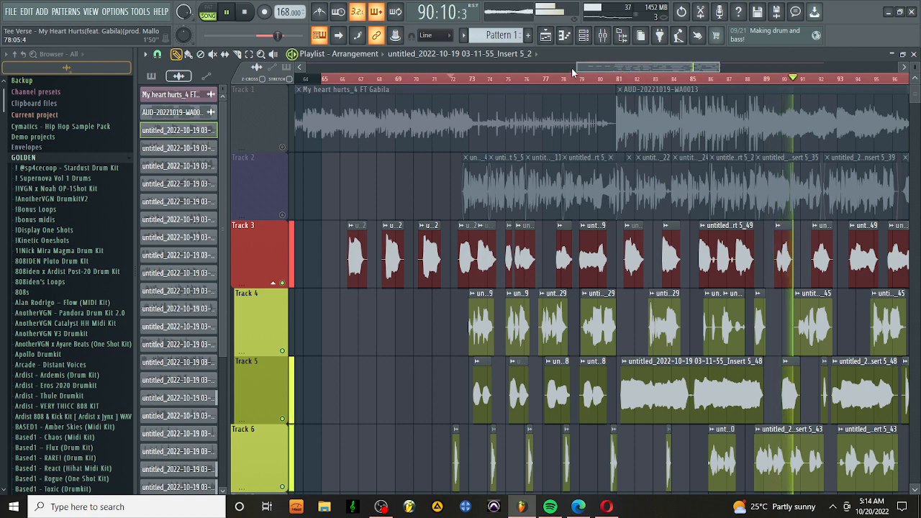
{"action": "left_click_drag", "start_coordinate": [580, 70], "coordinate": [616, 85]}
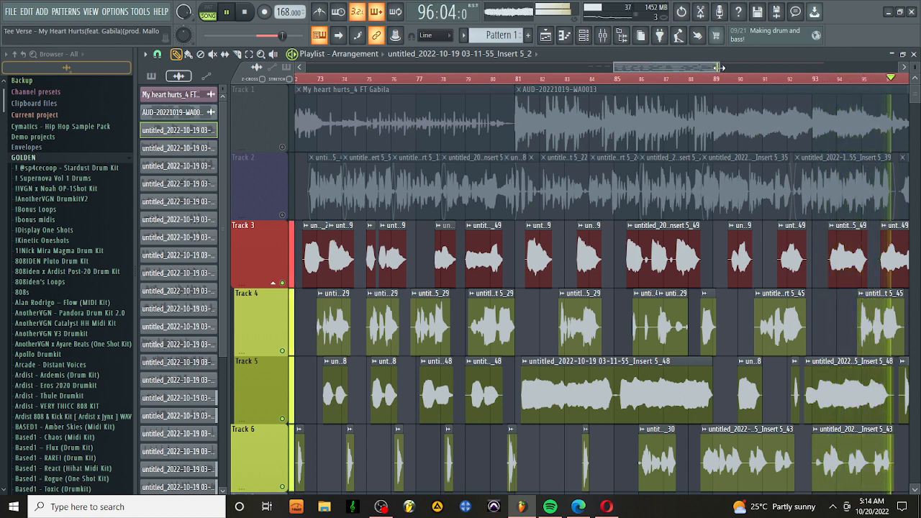
{"action": "key", "text": "space"}
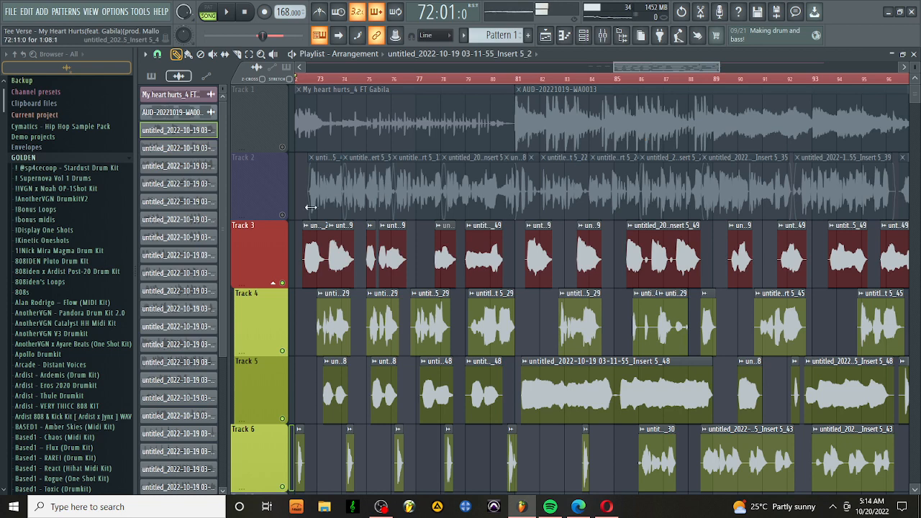
Unmute track 2 to play all vocals together, and leave only track 2 active with the instrumental on track 1 muted.
{"action": "left_click", "coordinate": [282, 216]}
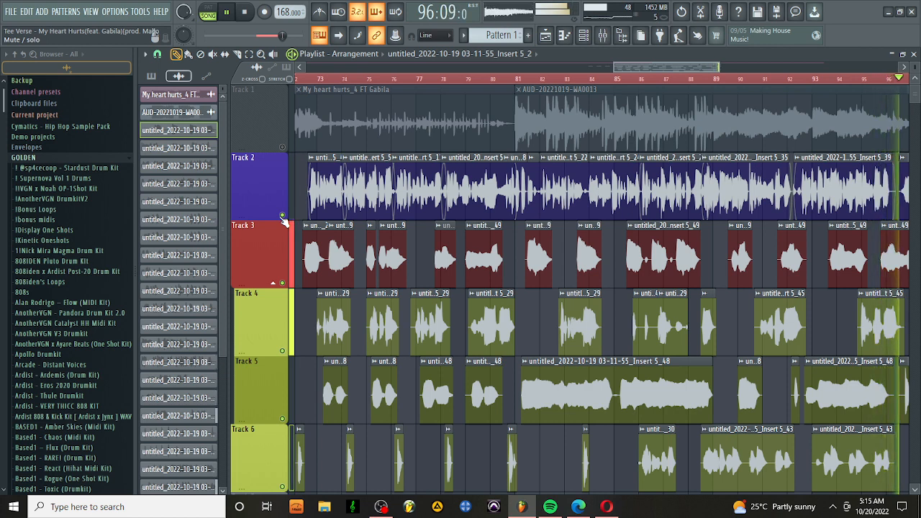
{"action": "key", "text": "space"}
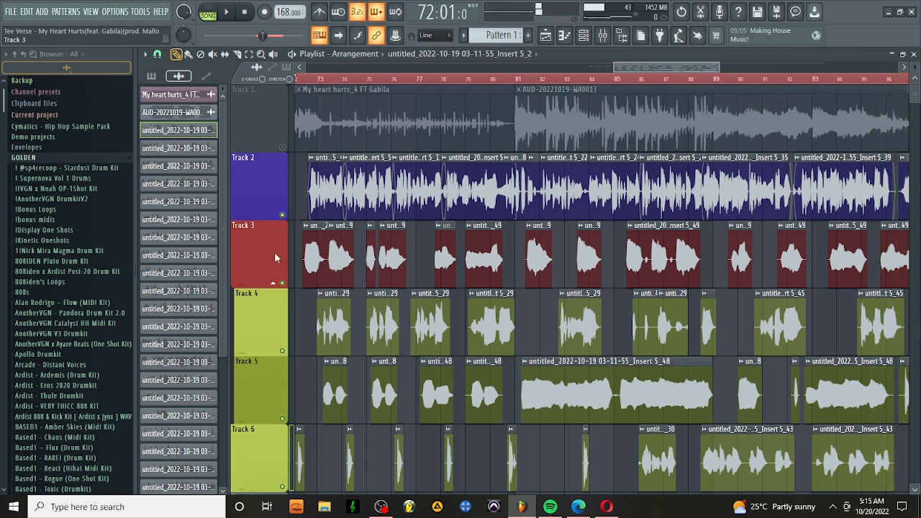
{"action": "right_click", "coordinate": [283, 215]}
{"action": "left_click", "coordinate": [283, 148]}
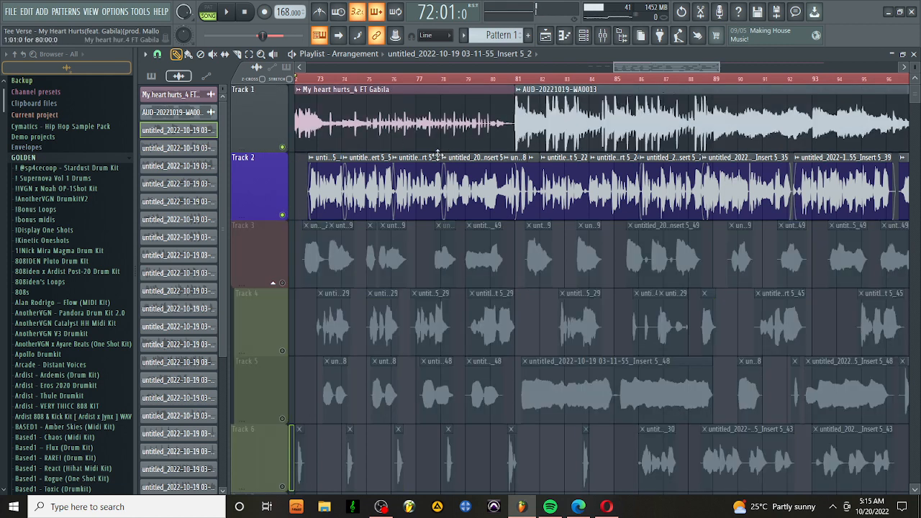
{"action": "left_click", "coordinate": [283, 148]}
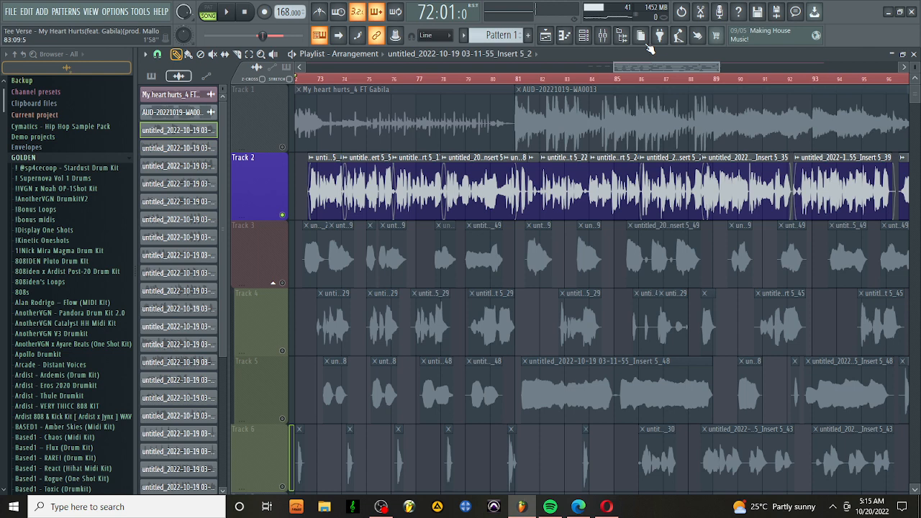
Open the mixer and view the effect chains on inserts 9 and 10.
{"action": "left_click", "coordinate": [603, 35]}
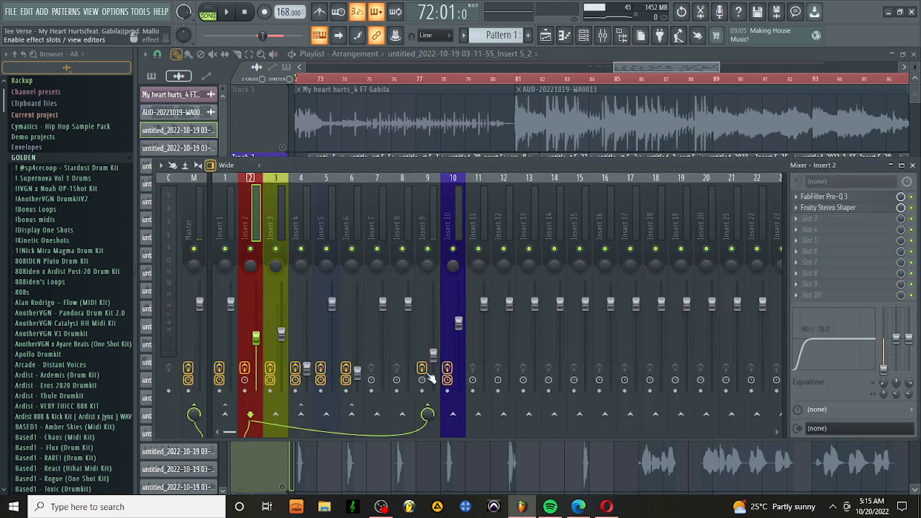
{"action": "left_click", "coordinate": [423, 232]}
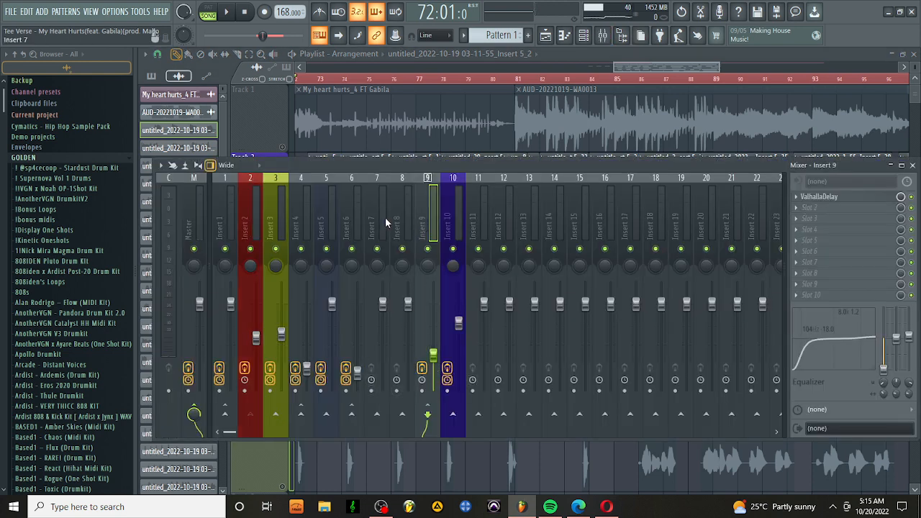
{"action": "left_click", "coordinate": [446, 211]}
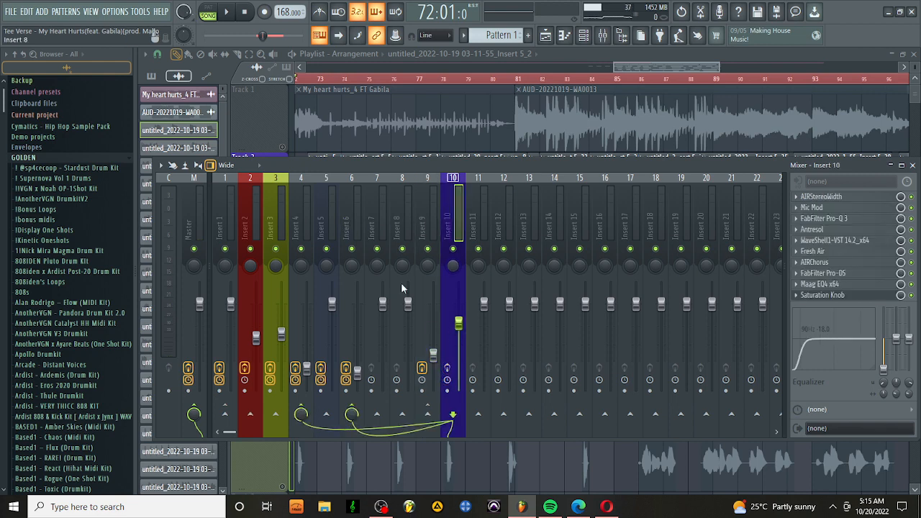
Play the isolated track 2 vocal from bar 72 with mixer inserts 4 and 6 muted, and stop playback.
{"action": "left_click", "coordinate": [227, 12]}
{"action": "left_click", "coordinate": [624, 68]}
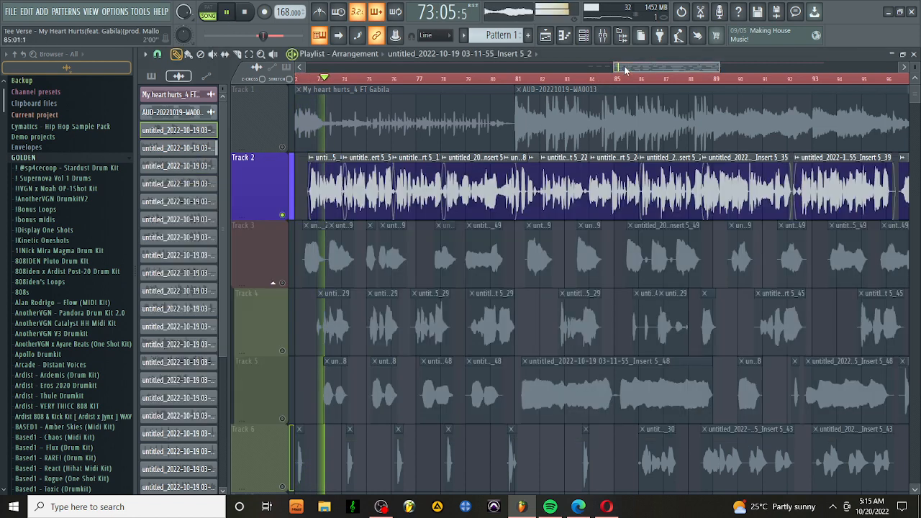
{"action": "key", "text": "F9"}
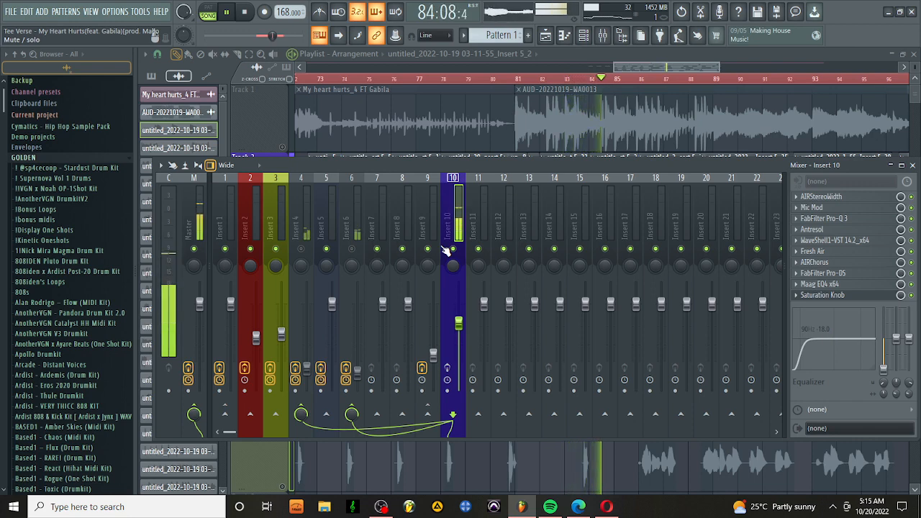
{"action": "key", "text": "space"}
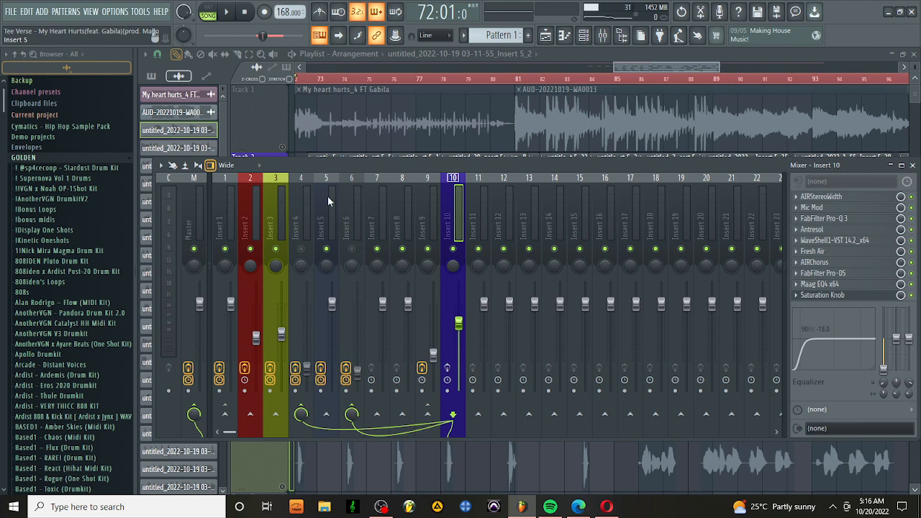
Examine the Auto-Tune 8 settings on mixer insert 5 and close the plugin.
{"action": "left_click", "coordinate": [331, 195]}
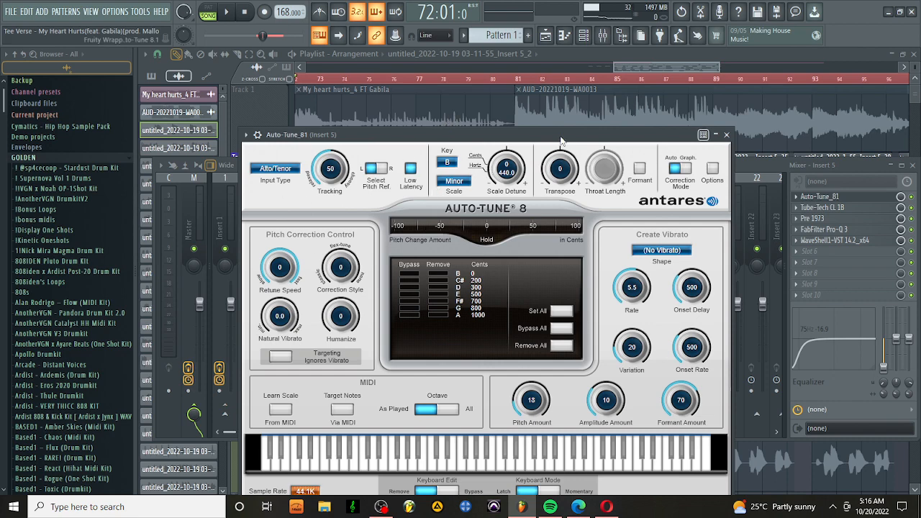
{"action": "left_click_drag", "start_coordinate": [561, 139], "coordinate": [561, 119]}
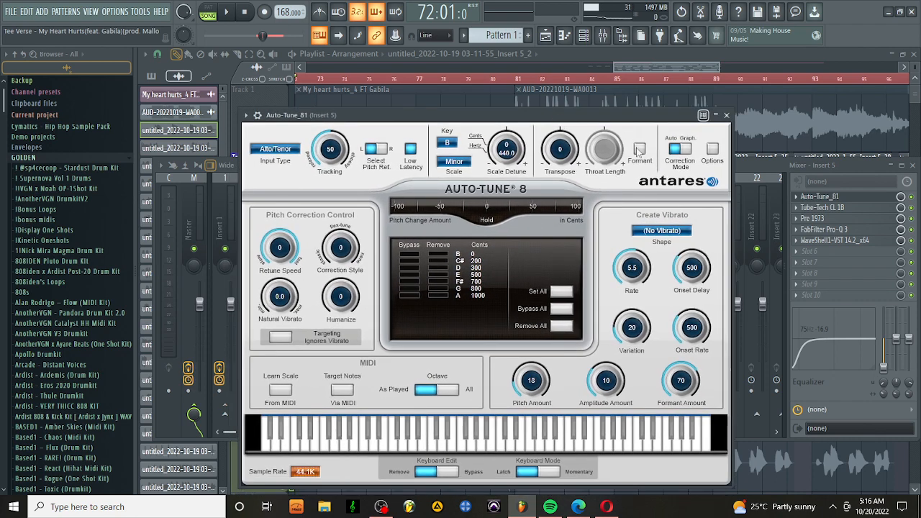
{"action": "left_click", "coordinate": [727, 115]}
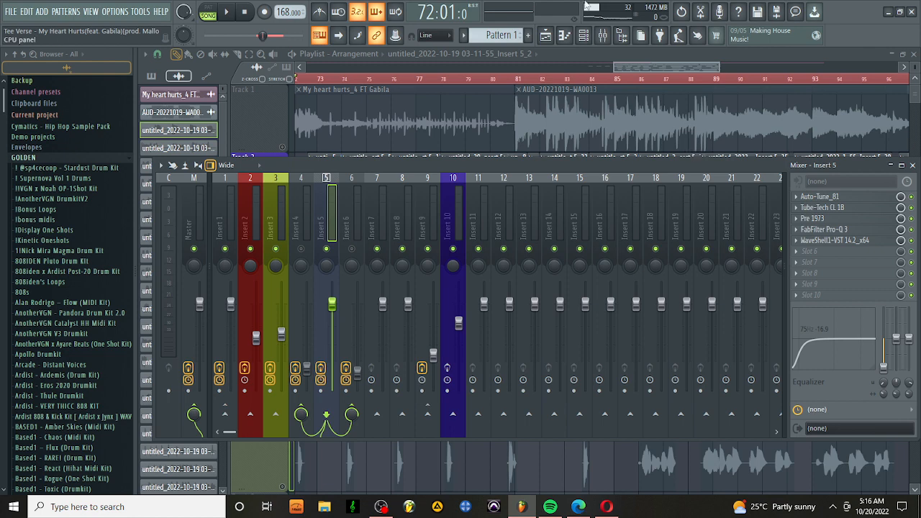
Examine the Tube-Tech CL 1B compressor and Pre 1973 preamp settings on insert 5, closing each plugin.
{"action": "left_click", "coordinate": [861, 209]}
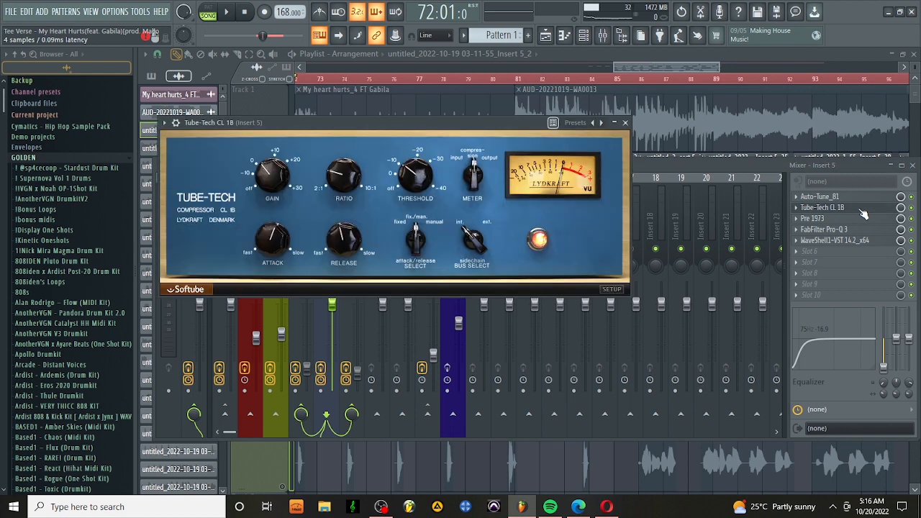
{"action": "left_click", "coordinate": [861, 211]}
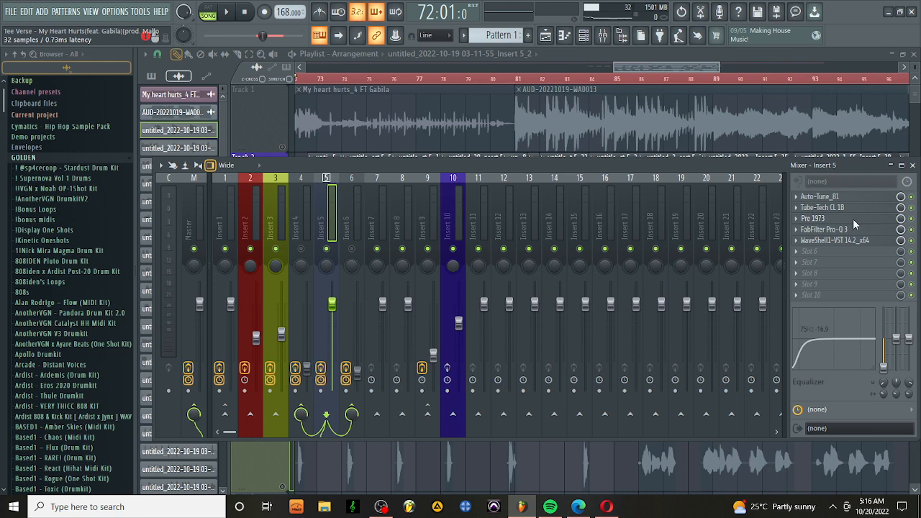
{"action": "left_click", "coordinate": [853, 219]}
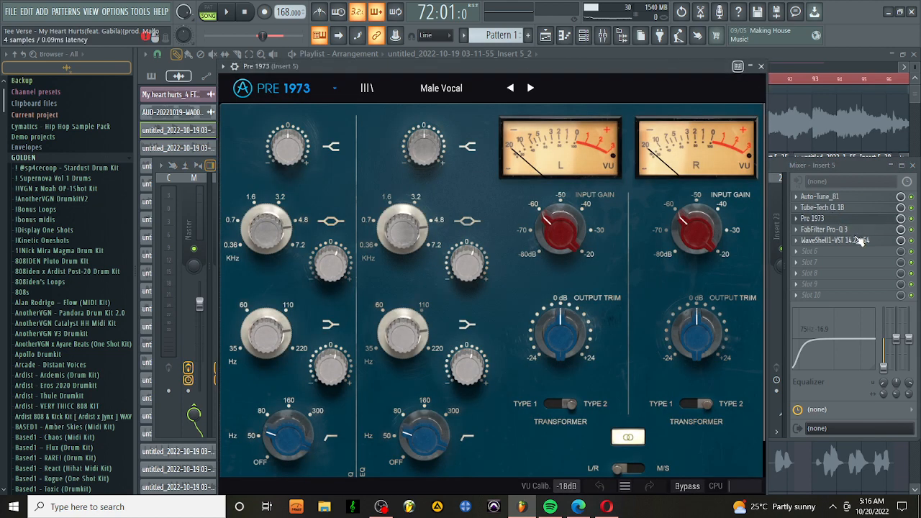
{"action": "left_click", "coordinate": [761, 67]}
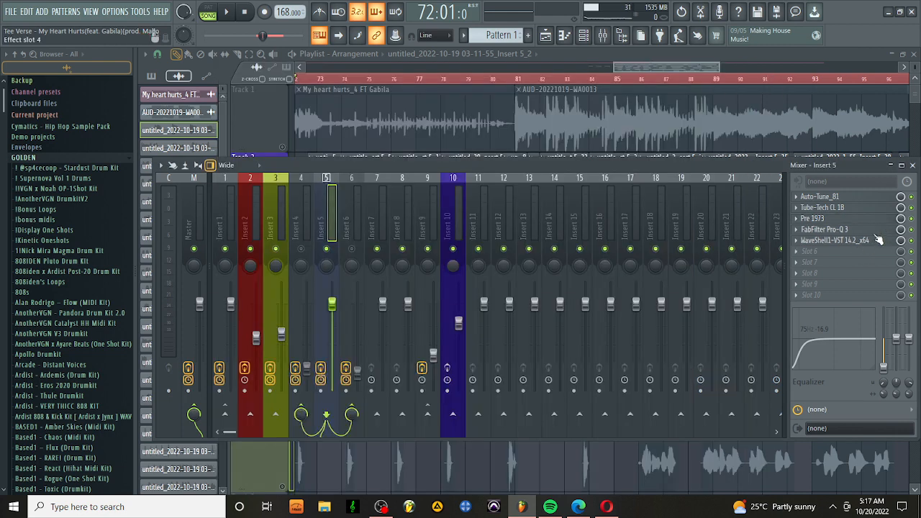
Examine the FabFilter Pro-Q 3 curve on insert 5, close it, and open the WaveShell StudioRack chain.
{"action": "left_click", "coordinate": [852, 230]}
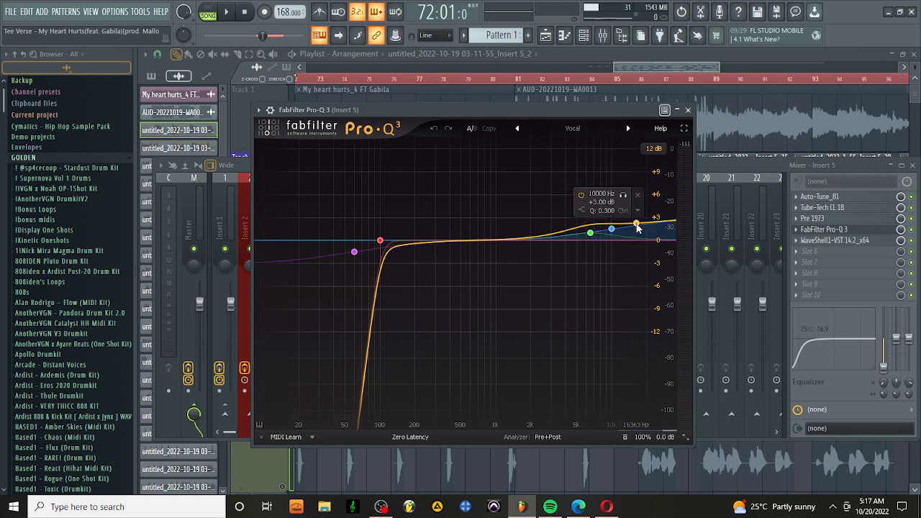
{"action": "left_click", "coordinate": [688, 110]}
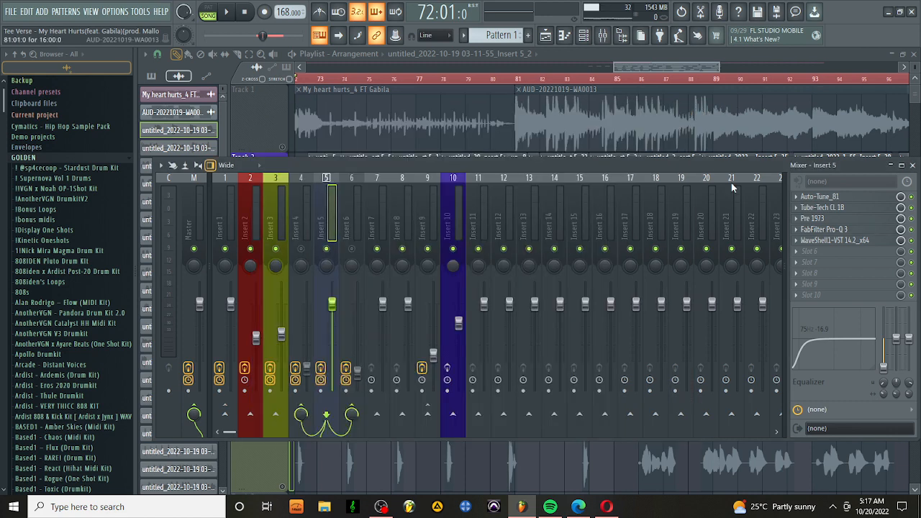
{"action": "left_click", "coordinate": [851, 243]}
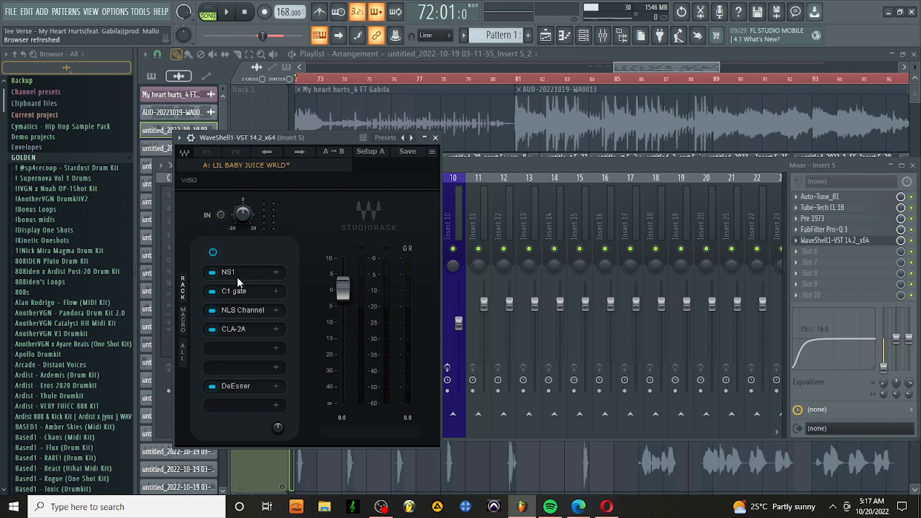
Examine the NS1 noise suppressor and C1 gate settings in insert 5's StudioRack chain, closing each plugin.
{"action": "left_click", "coordinate": [242, 273]}
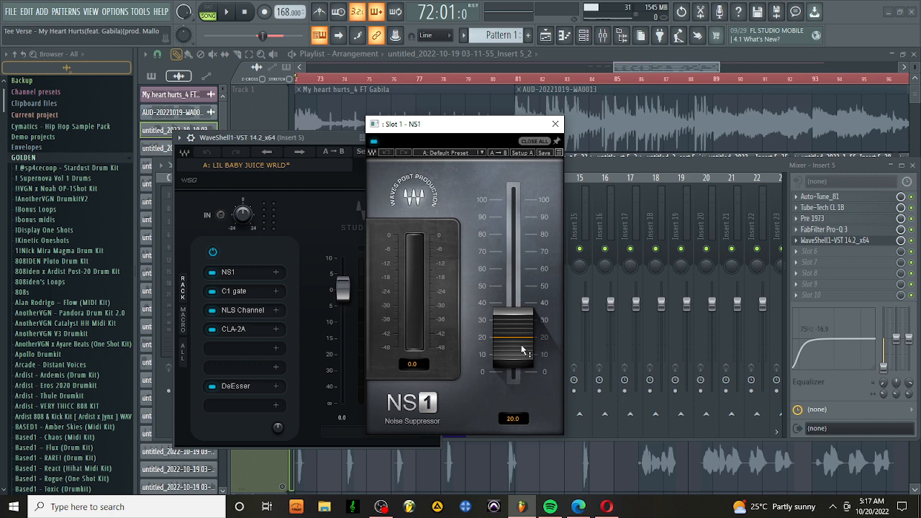
{"action": "left_click", "coordinate": [242, 272]}
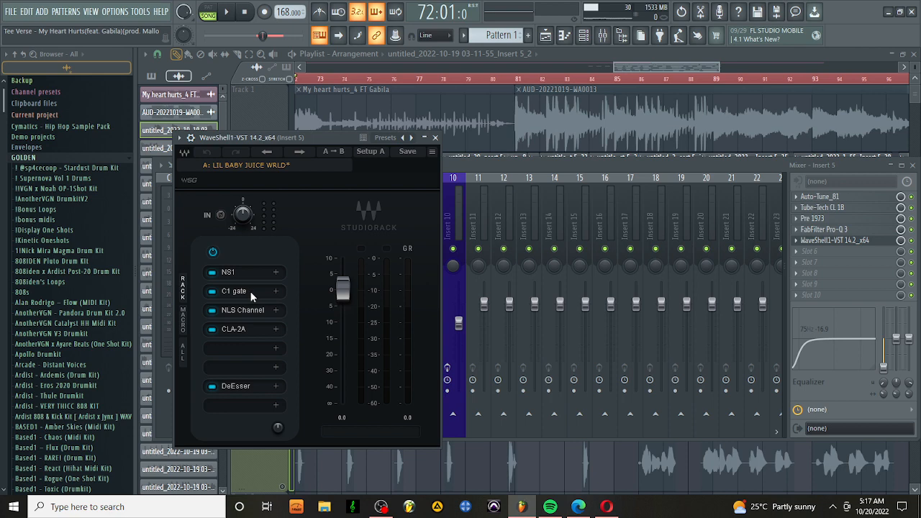
{"action": "left_click", "coordinate": [250, 293]}
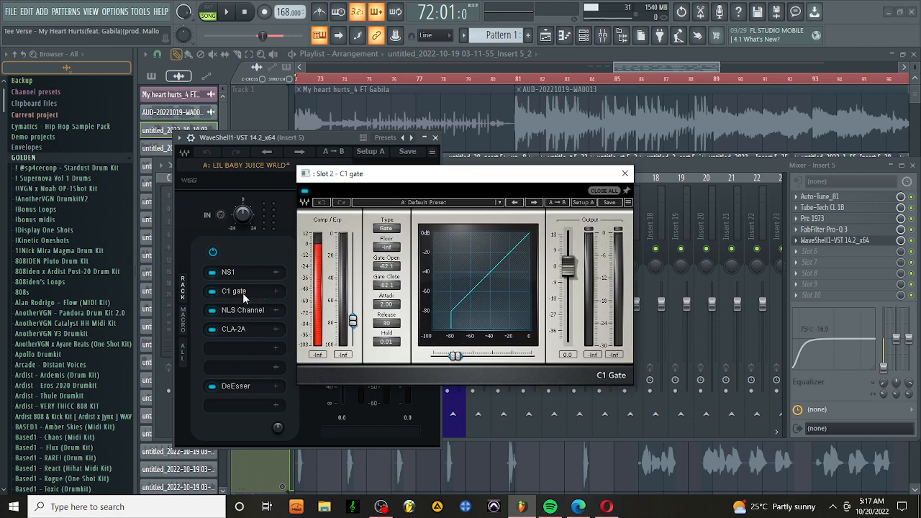
{"action": "left_click", "coordinate": [248, 290]}
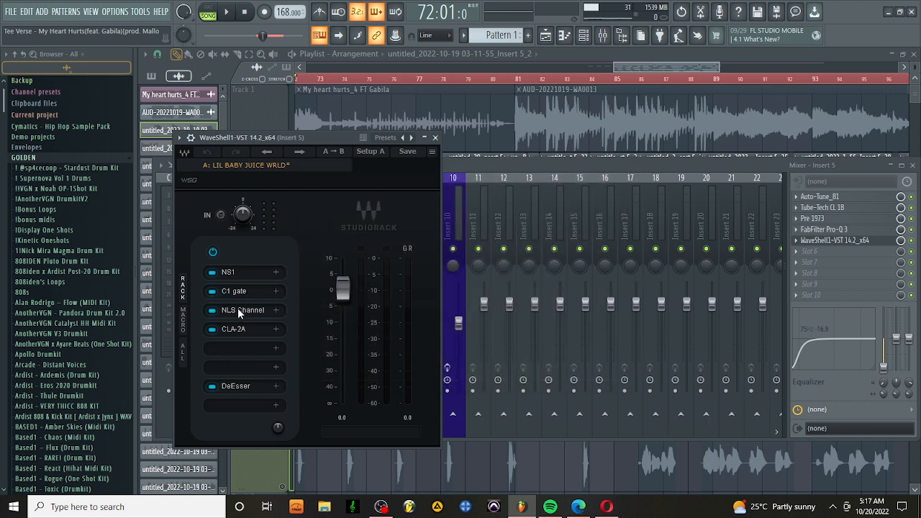
Examine the NLS Channel settings in insert 5's StudioRack chain and close the plugin.
{"action": "left_click", "coordinate": [237, 309]}
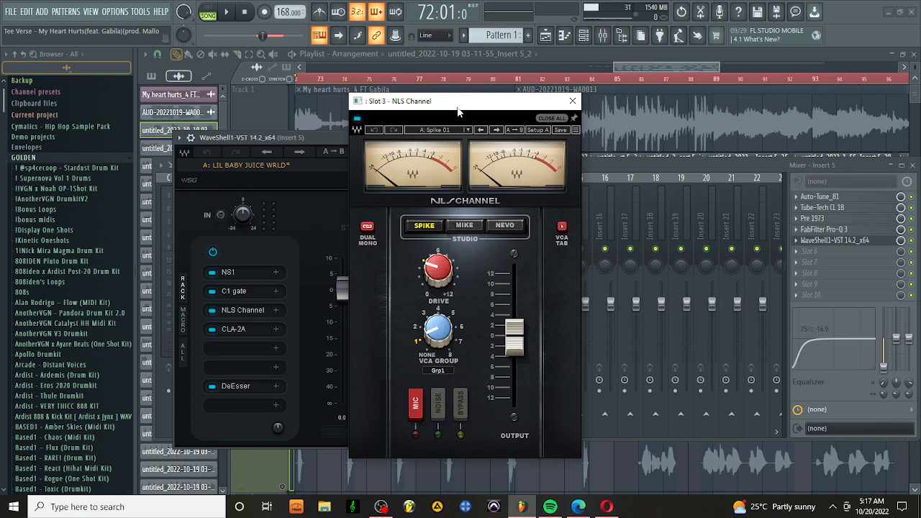
{"action": "left_click_drag", "start_coordinate": [457, 102], "coordinate": [466, 57]}
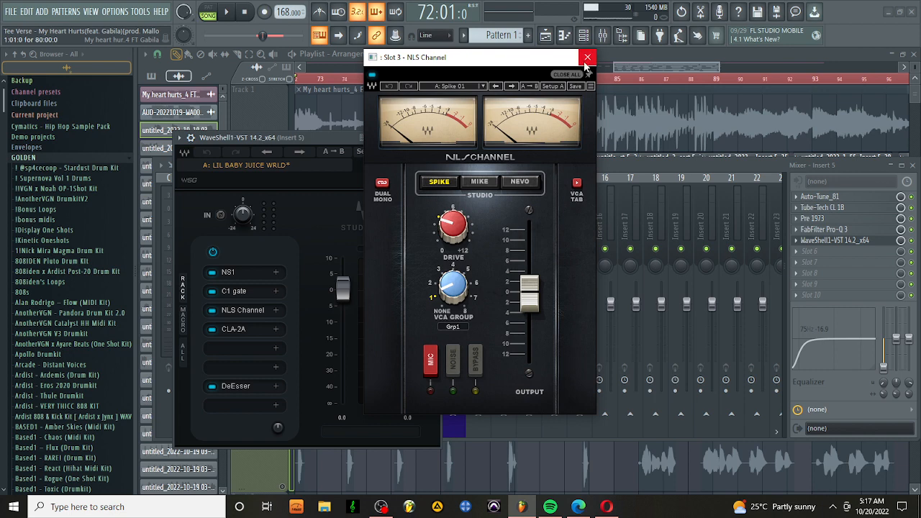
{"action": "left_click", "coordinate": [588, 58]}
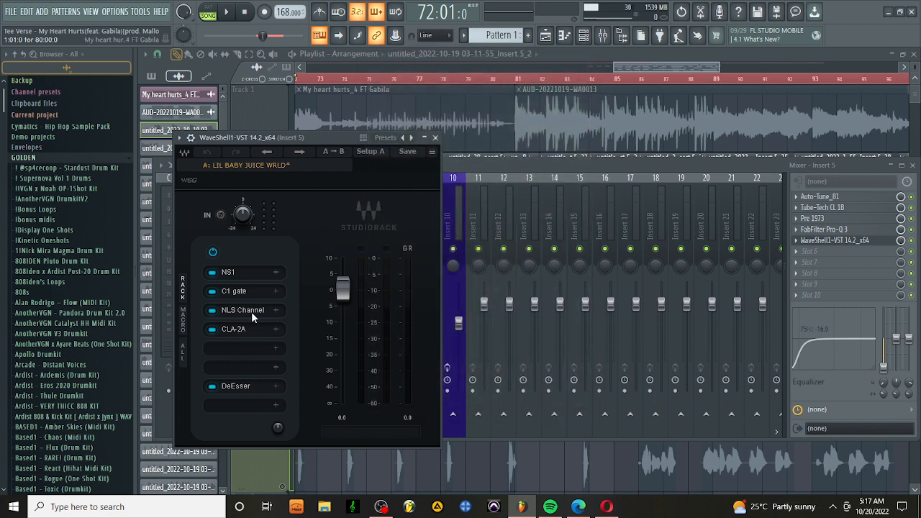
{"action": "left_click", "coordinate": [250, 311]}
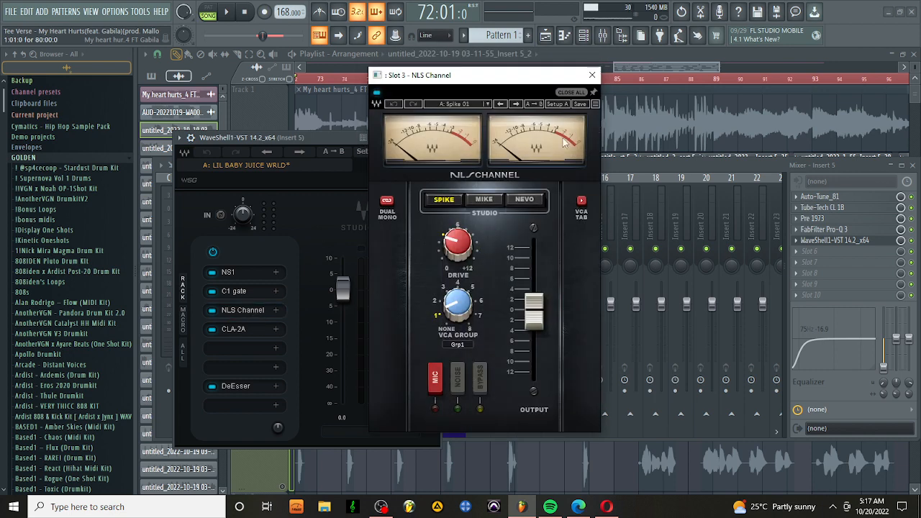
{"action": "left_click", "coordinate": [592, 75]}
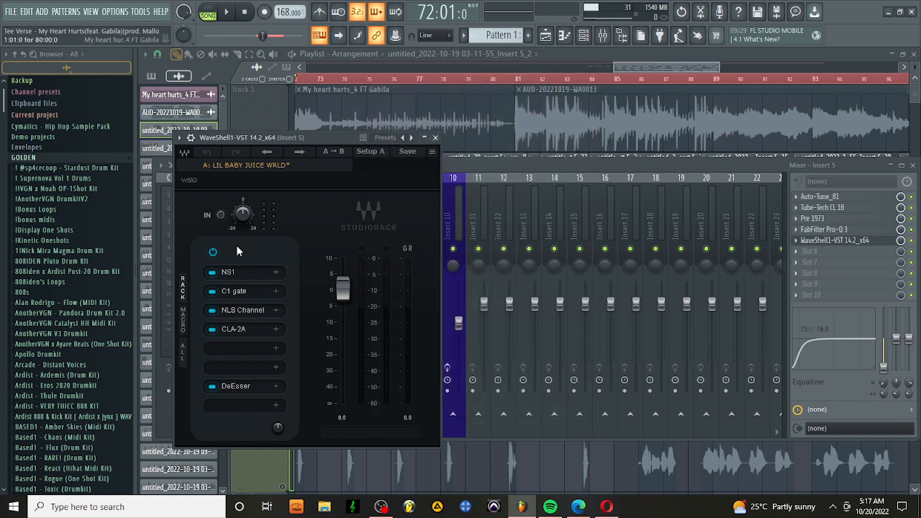
Examine the CLA-2A compressor and DeEsser settings in insert 5's StudioRack chain, and close the rack.
{"action": "left_click", "coordinate": [255, 329]}
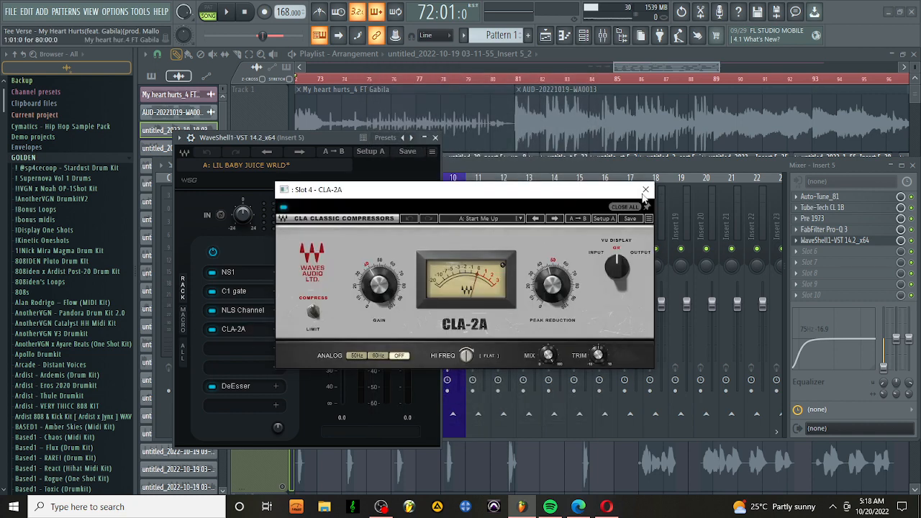
{"action": "left_click", "coordinate": [645, 190]}
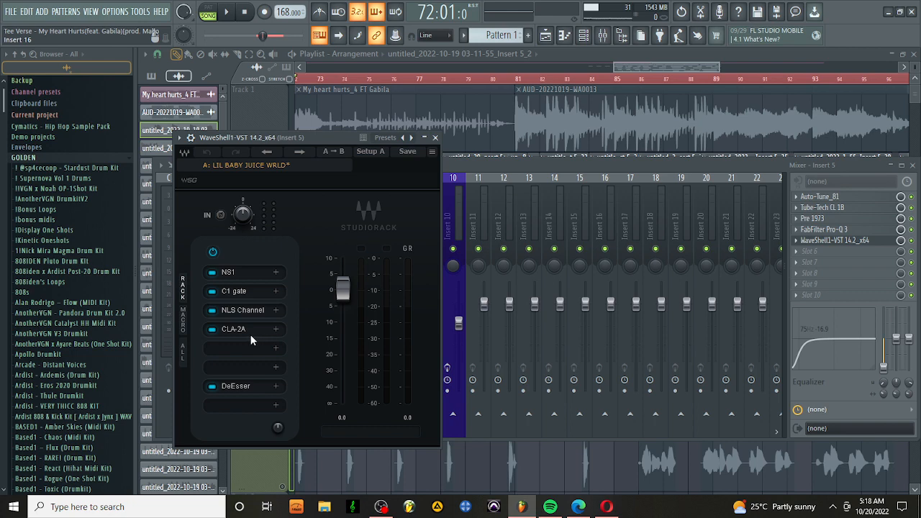
{"action": "left_click", "coordinate": [251, 387]}
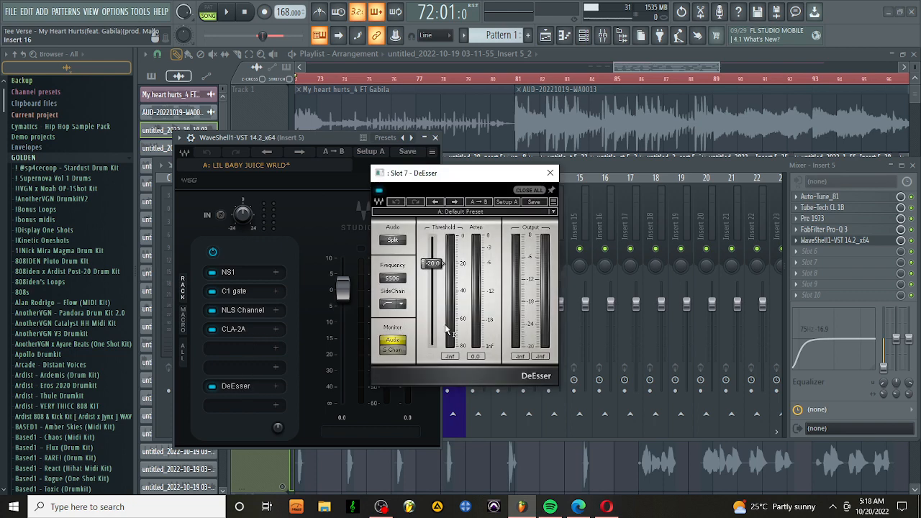
{"action": "left_click", "coordinate": [551, 174]}
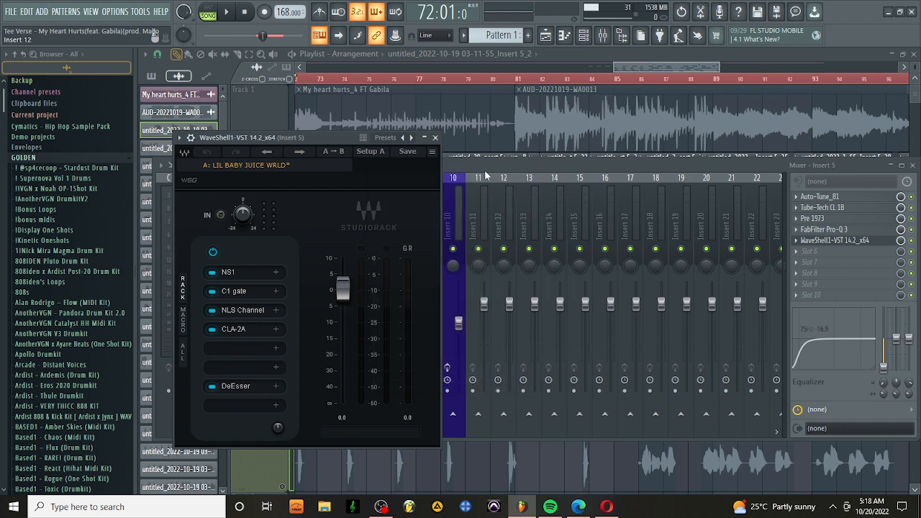
{"action": "left_click", "coordinate": [435, 137]}
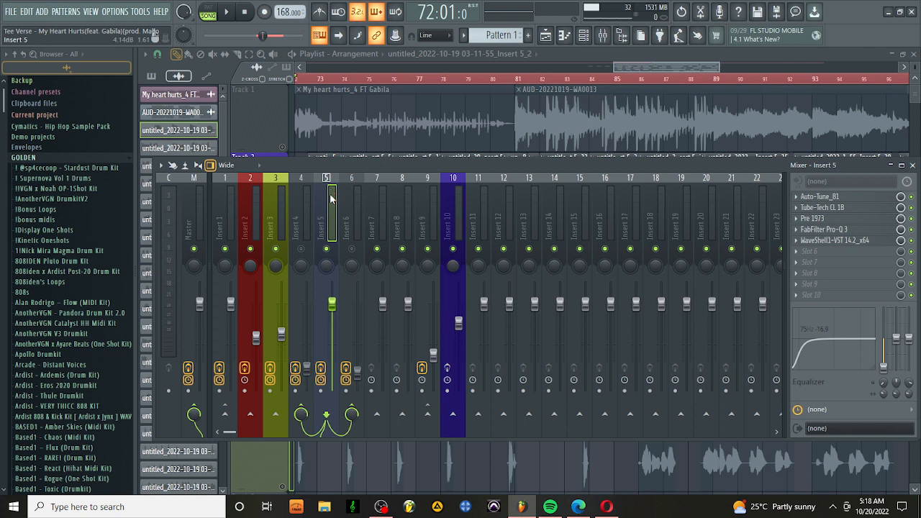
Examine the H-Delay and Doubler2 settings in the StudioRack chain on mixer insert 4, and close the rack.
{"action": "left_click", "coordinate": [303, 188]}
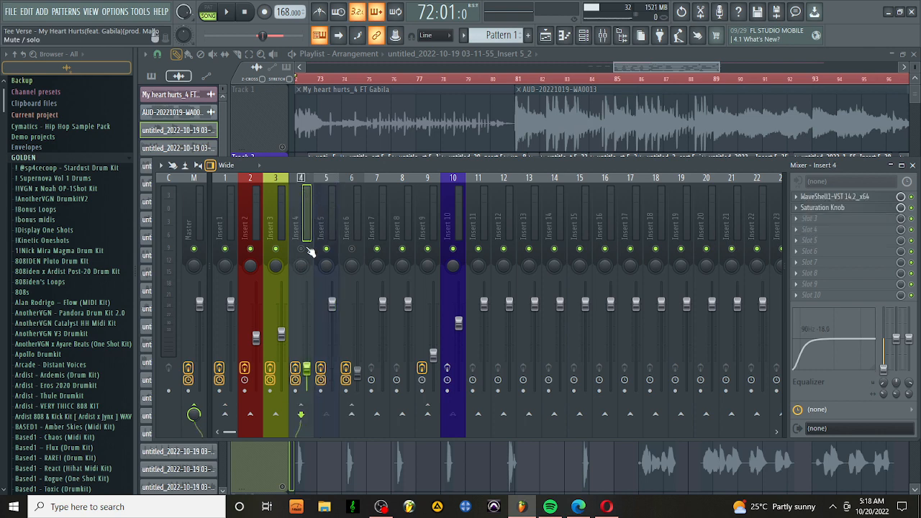
{"action": "left_click", "coordinate": [855, 199]}
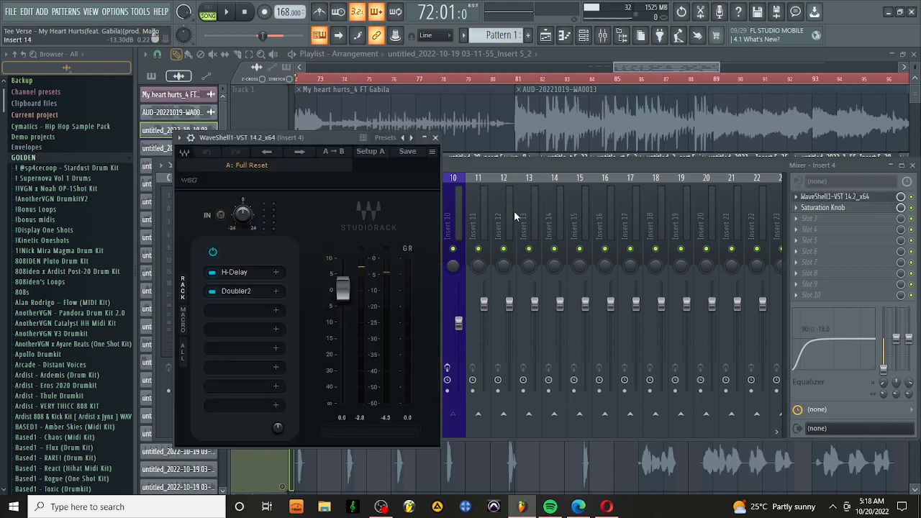
{"action": "left_click", "coordinate": [246, 276]}
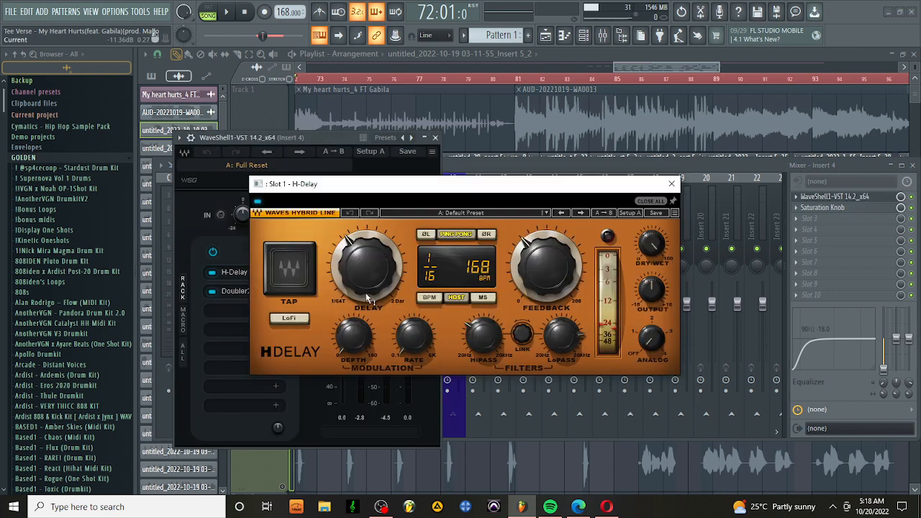
{"action": "left_click", "coordinate": [671, 183]}
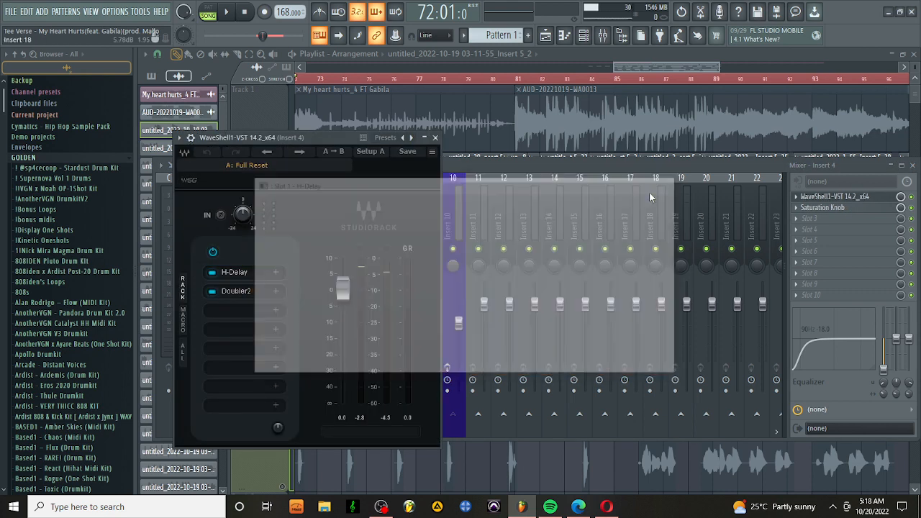
{"action": "left_click", "coordinate": [245, 291]}
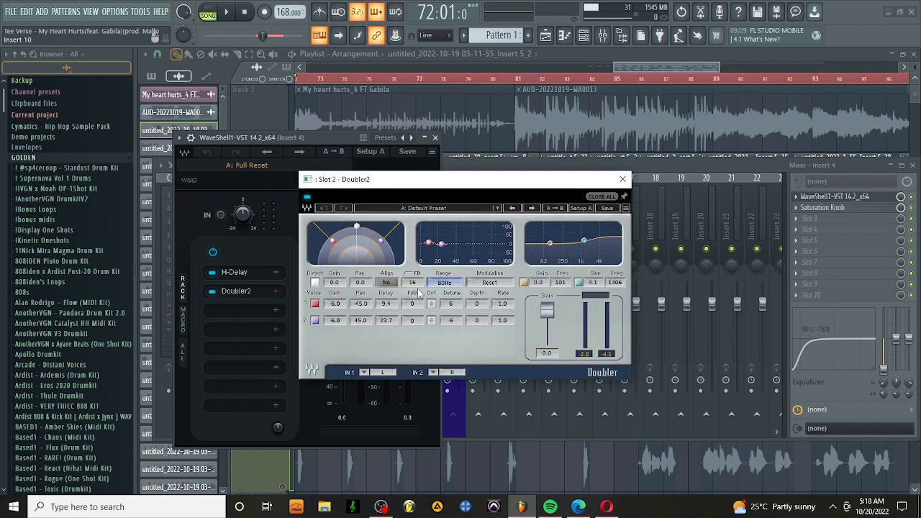
{"action": "left_click", "coordinate": [617, 184]}
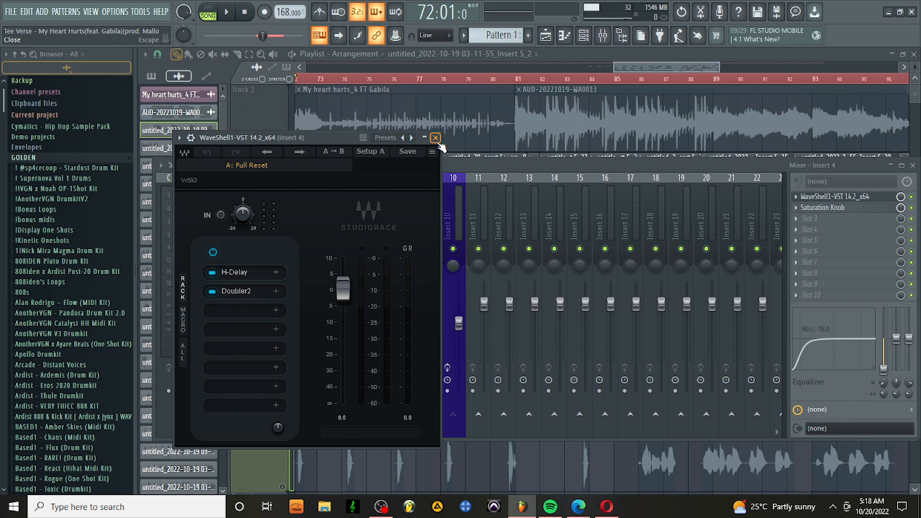
{"action": "left_click", "coordinate": [435, 139]}
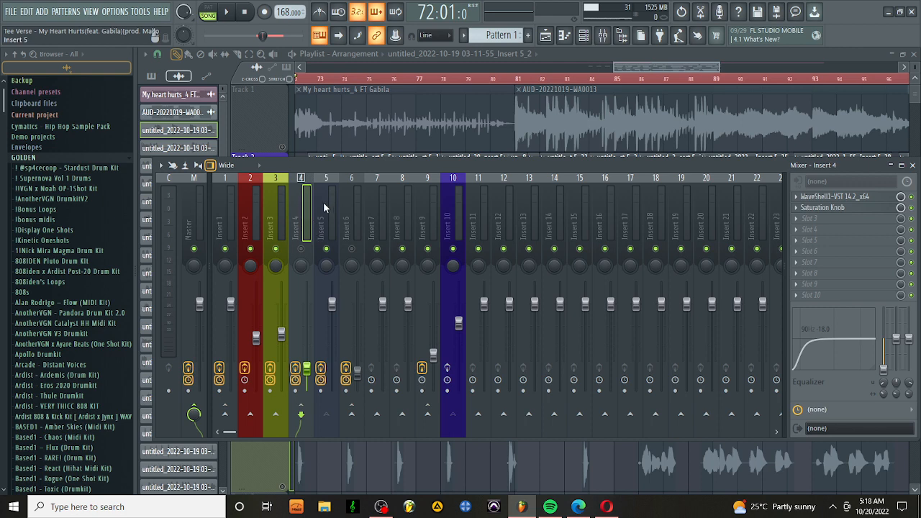
Examine the Rev PLATE-140 and ValhallaVintageVerb reverb settings on mixer insert 6, closing each plugin.
{"action": "left_click", "coordinate": [347, 214]}
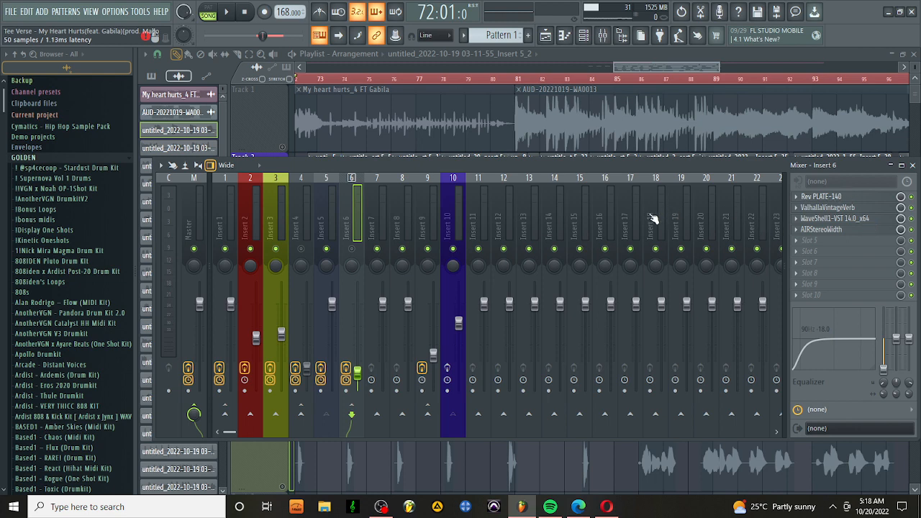
{"action": "left_click", "coordinate": [880, 196]}
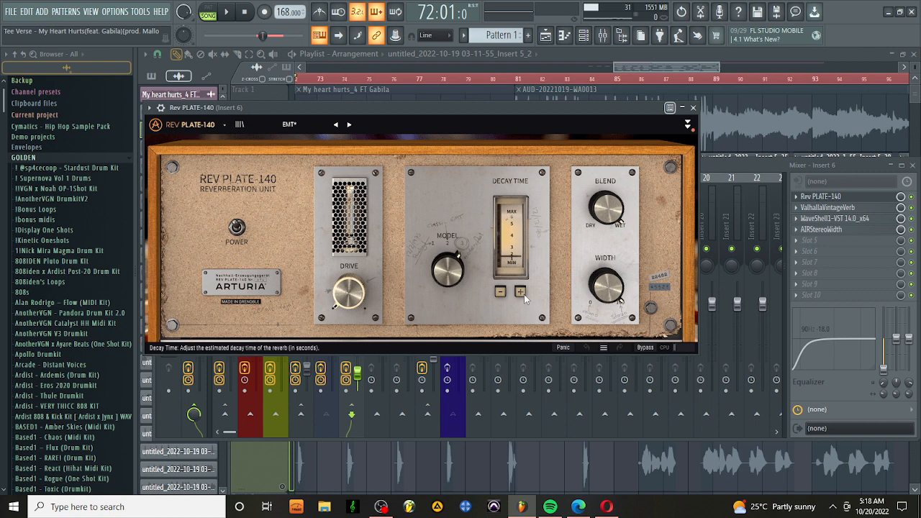
{"action": "mouse_move", "coordinate": [606, 215]}
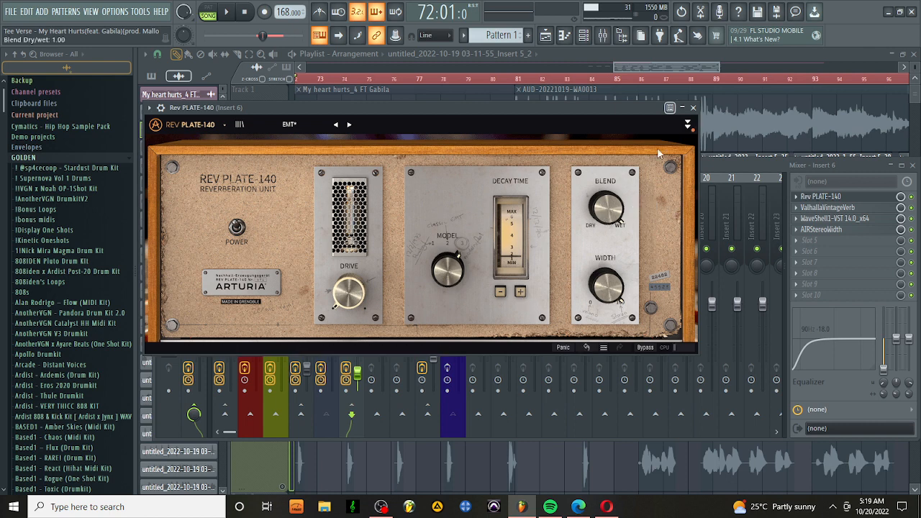
{"action": "left_click", "coordinate": [693, 107]}
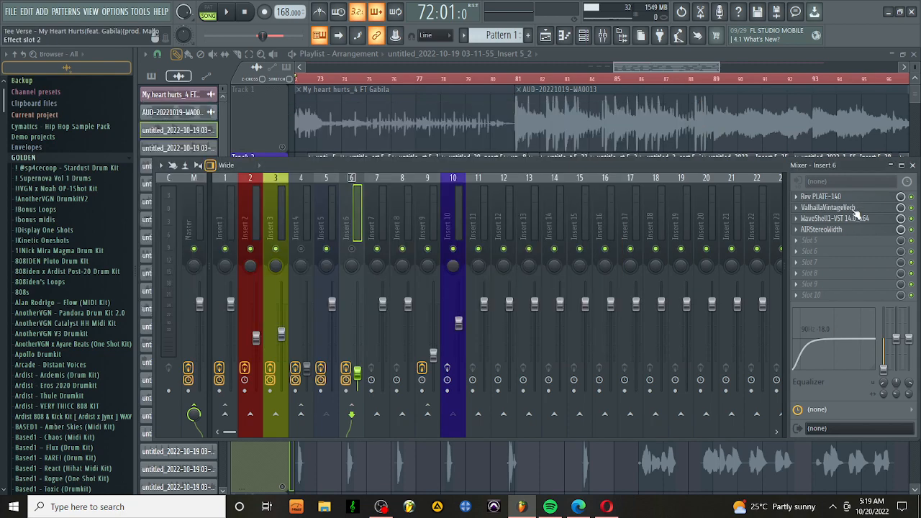
{"action": "left_click", "coordinate": [847, 208]}
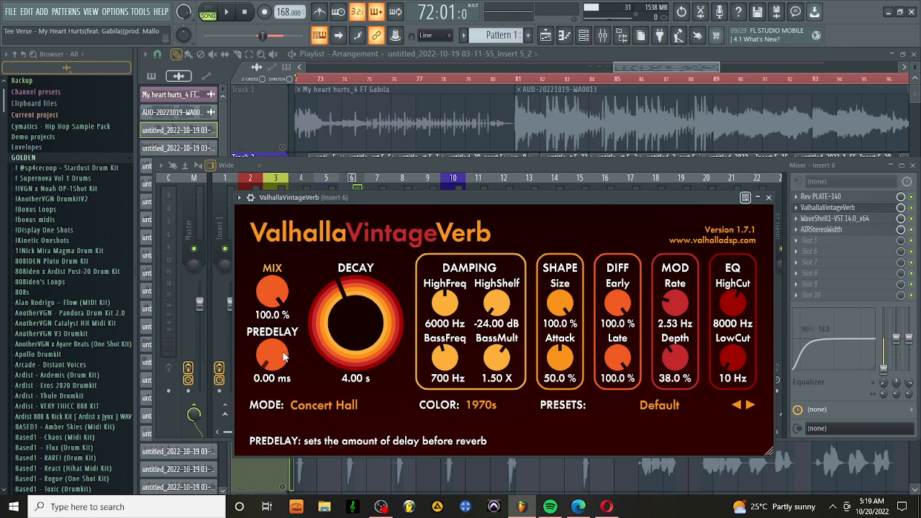
{"action": "left_click", "coordinate": [770, 199]}
Examine the OneKnob Phatter and AIRStereoWidth settings on mixer insert 6, closing each plugin.
{"action": "left_click", "coordinate": [835, 218]}
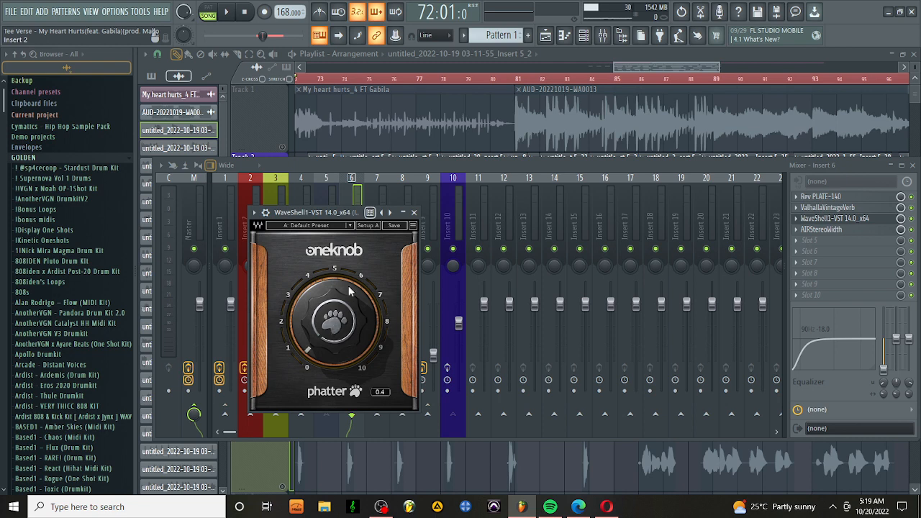
{"action": "left_click", "coordinate": [414, 212]}
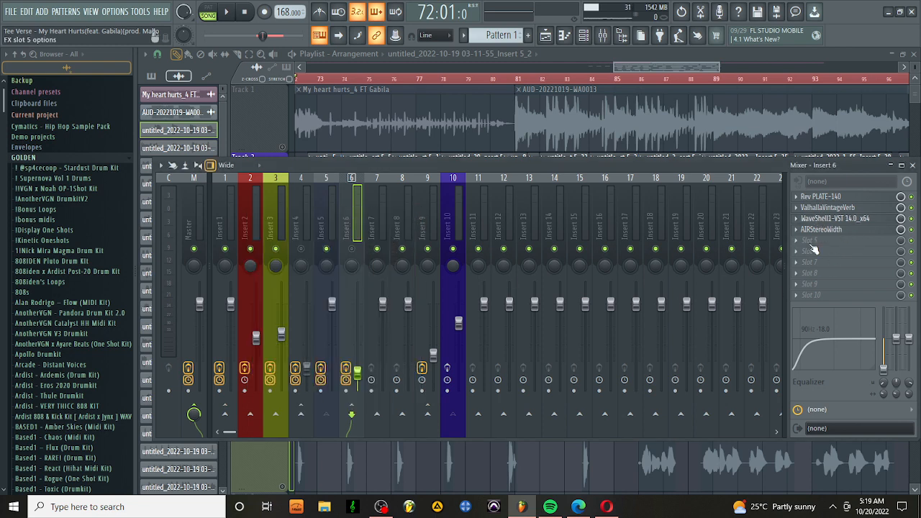
{"action": "left_click", "coordinate": [824, 230]}
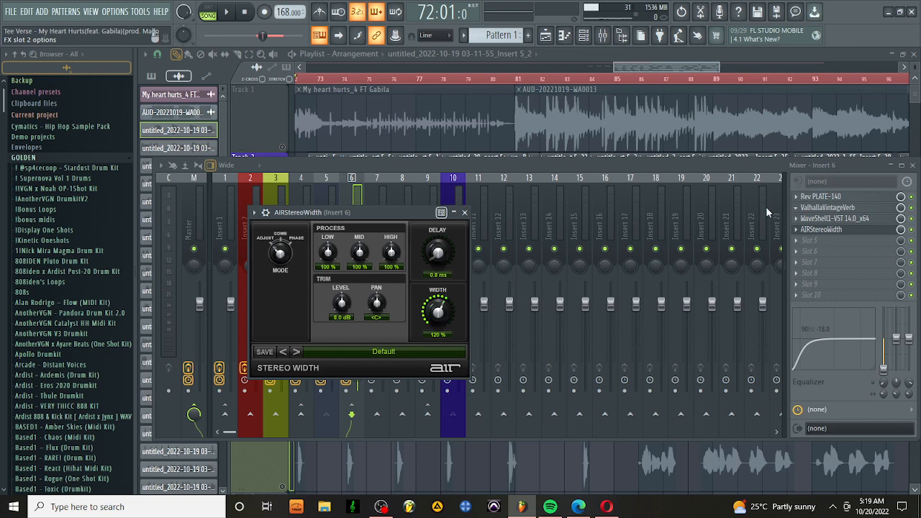
{"action": "left_click", "coordinate": [464, 212]}
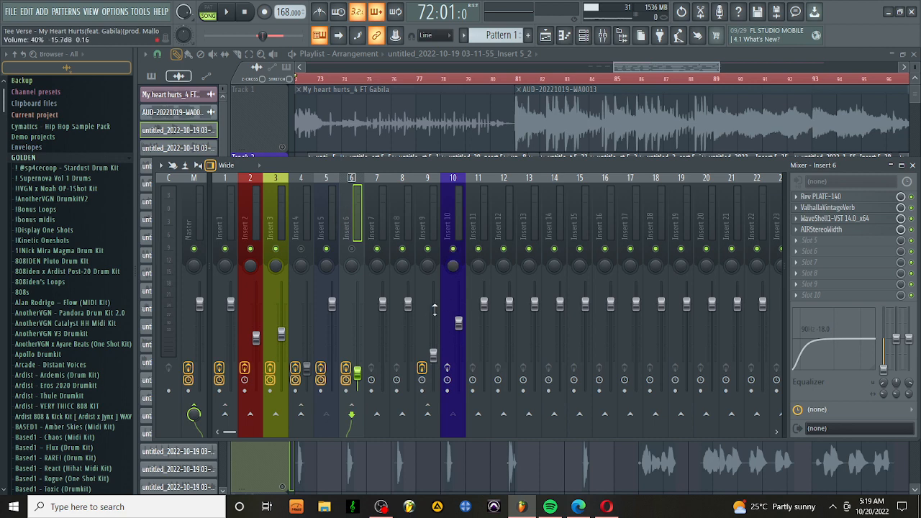
Enable the effect slots on mixer insert 10 and switch off every effect in its chain except AIRStereoWidth.
{"action": "left_click", "coordinate": [320, 195]}
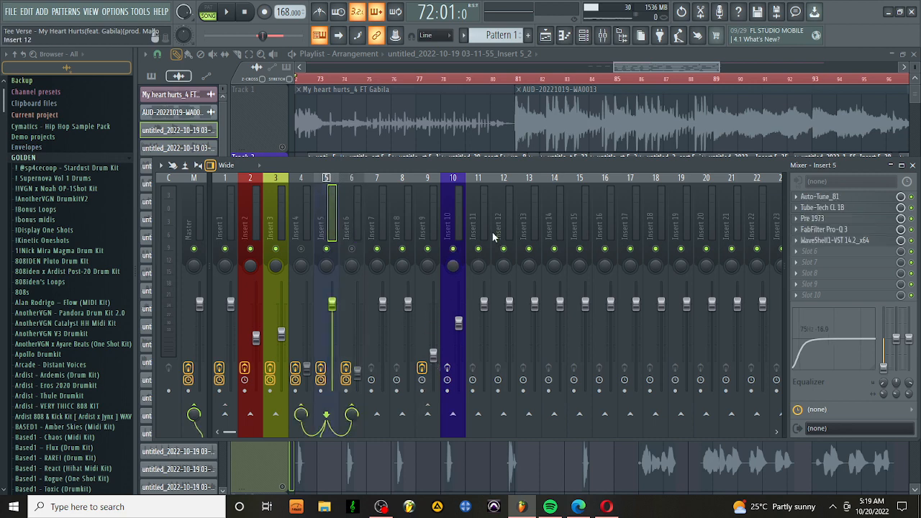
{"action": "left_click", "coordinate": [450, 201]}
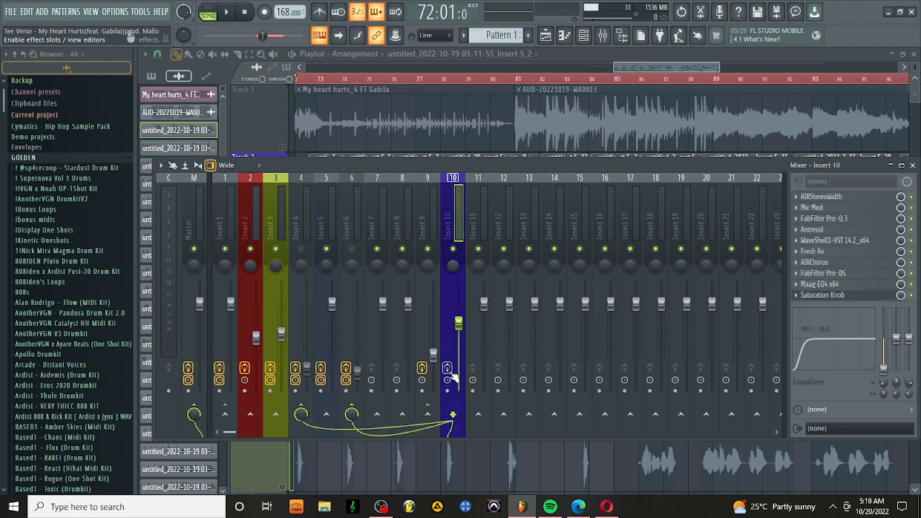
{"action": "left_click", "coordinate": [912, 275]}
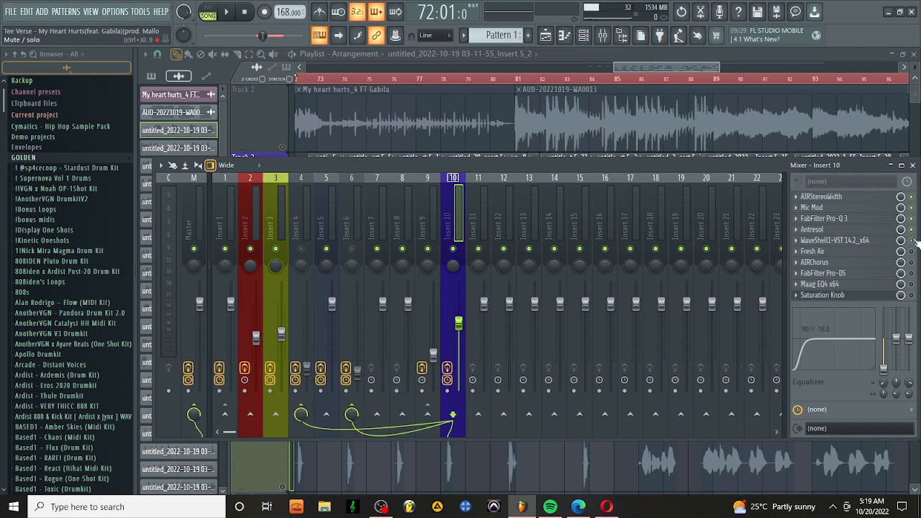
{"action": "left_click", "coordinate": [912, 240]}
{"action": "left_click", "coordinate": [913, 229]}
{"action": "left_click", "coordinate": [912, 218]}
{"action": "left_click", "coordinate": [913, 207]}
Open AIRStereoWidth on mixer insert 10 and turn its width all the way down to 0 %.
{"action": "left_click", "coordinate": [863, 202]}
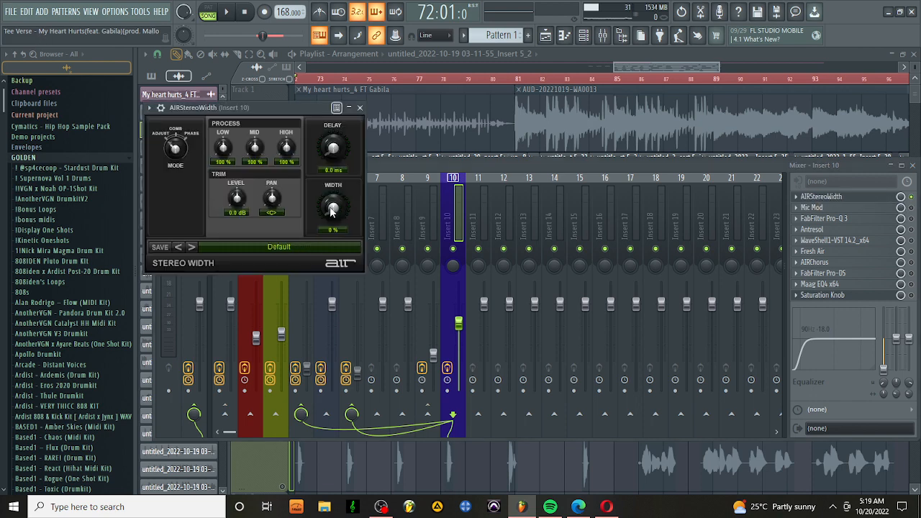
{"action": "left_click_drag", "start_coordinate": [332, 210], "coordinate": [327, 346]}
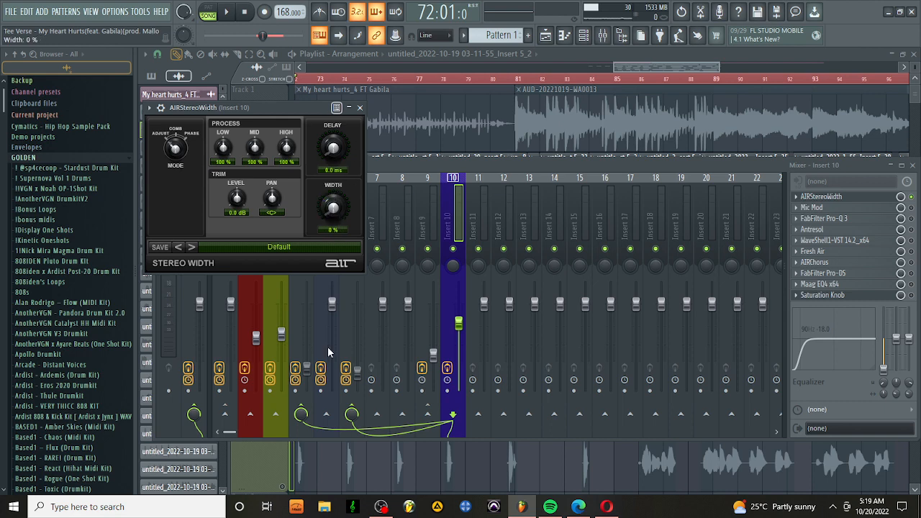
Close AIRStereoWidth, unmute playlist Track 1, and audition insert 10 with only AIRStereoWidth active against the beat.
{"action": "left_click", "coordinate": [360, 107]}
{"action": "key", "text": "space"}
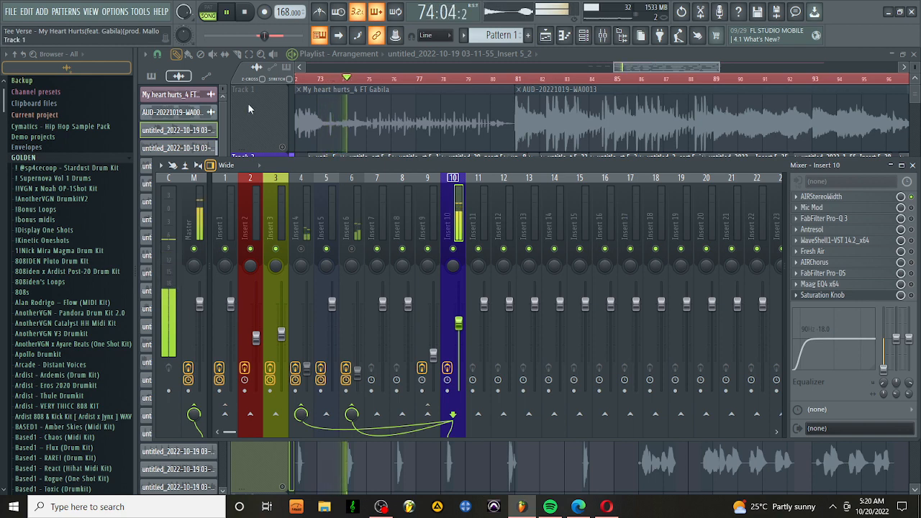
{"action": "left_click", "coordinate": [283, 149]}
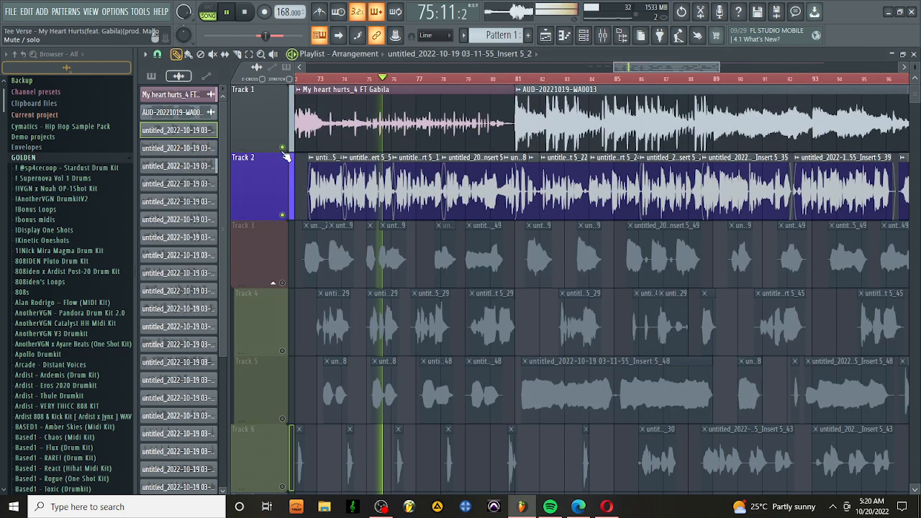
{"action": "left_click", "coordinate": [603, 36]}
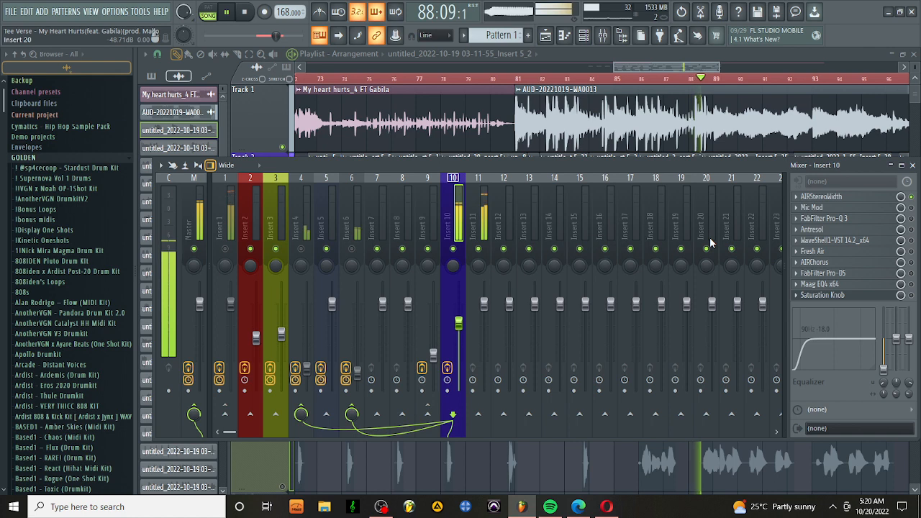
{"action": "key", "text": "space"}
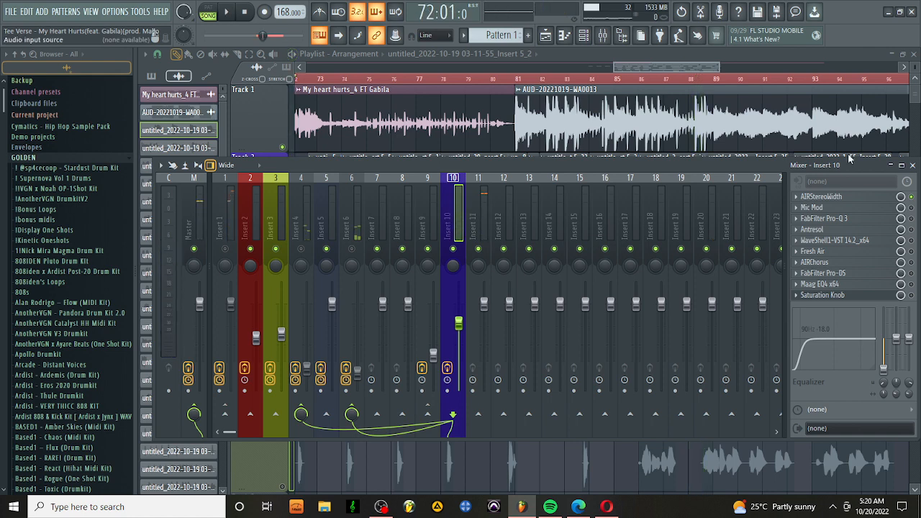
Examine Mic Mod on mixer insert 10, close it, and audition the vocal with the effect off and on, leaving it enabled.
{"action": "left_click", "coordinate": [839, 212]}
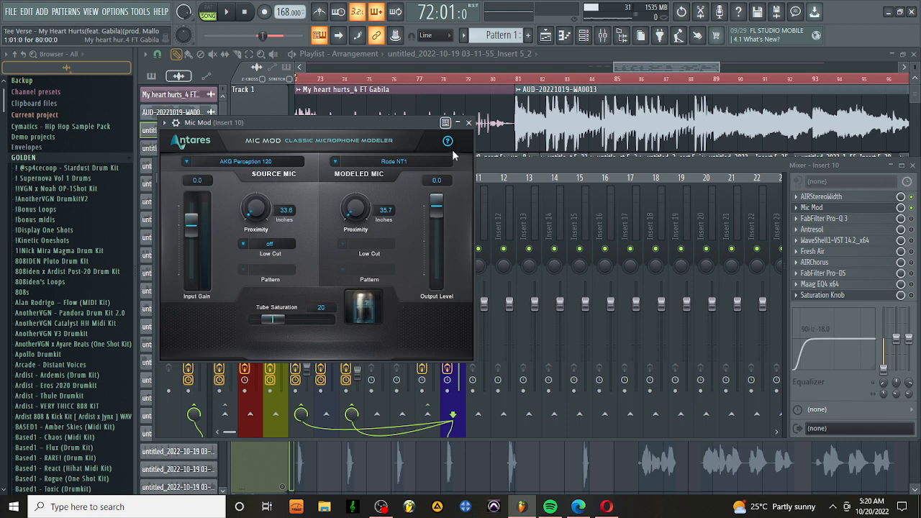
{"action": "left_click", "coordinate": [468, 122]}
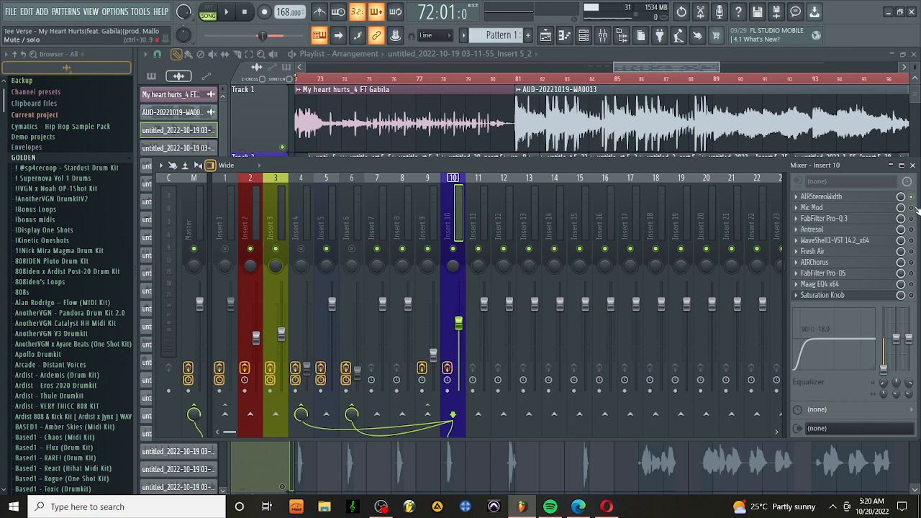
{"action": "key", "text": "space"}
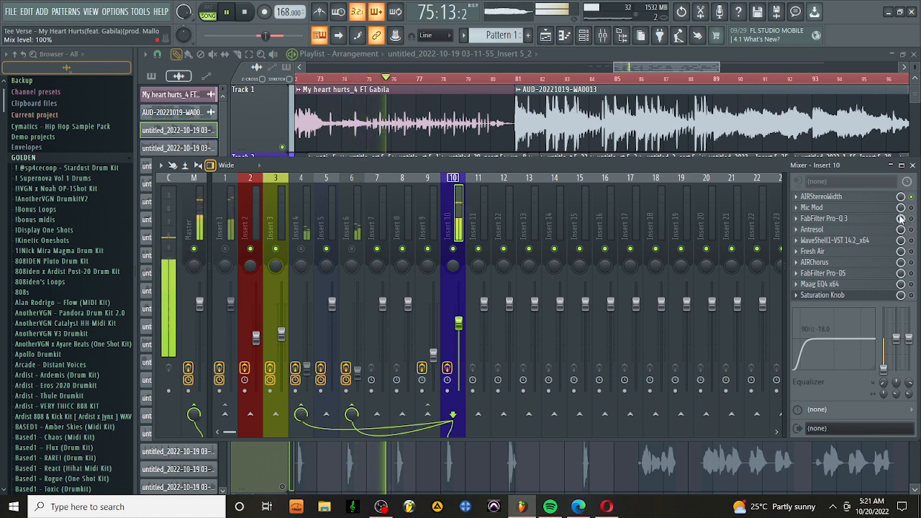
{"action": "key", "text": "space"}
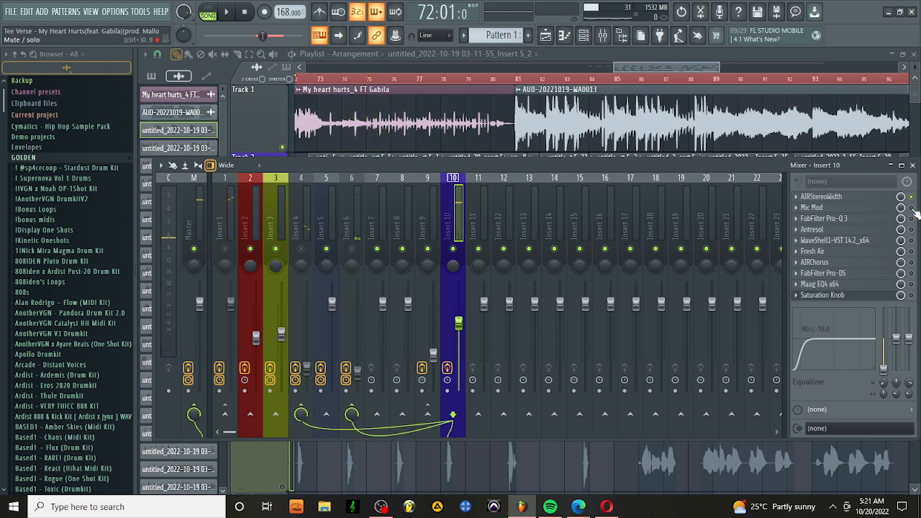
{"action": "key", "text": "space"}
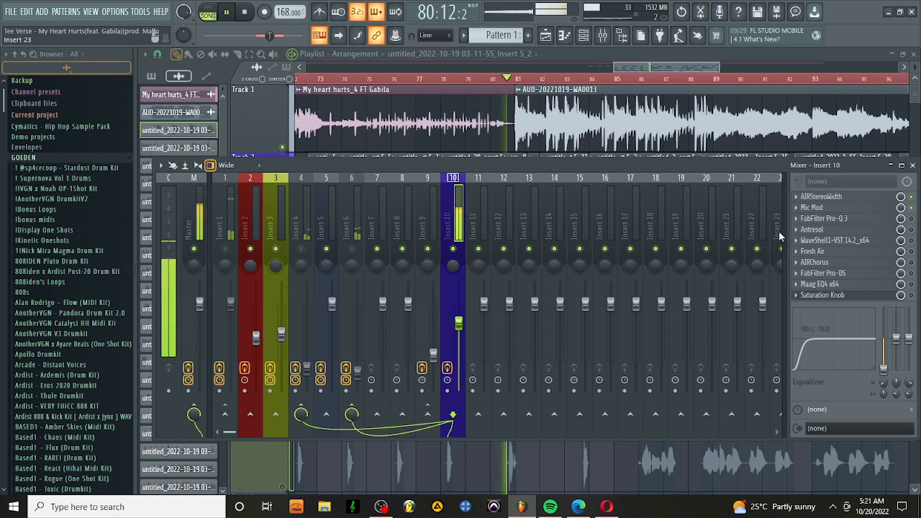
{"action": "key", "text": "space"}
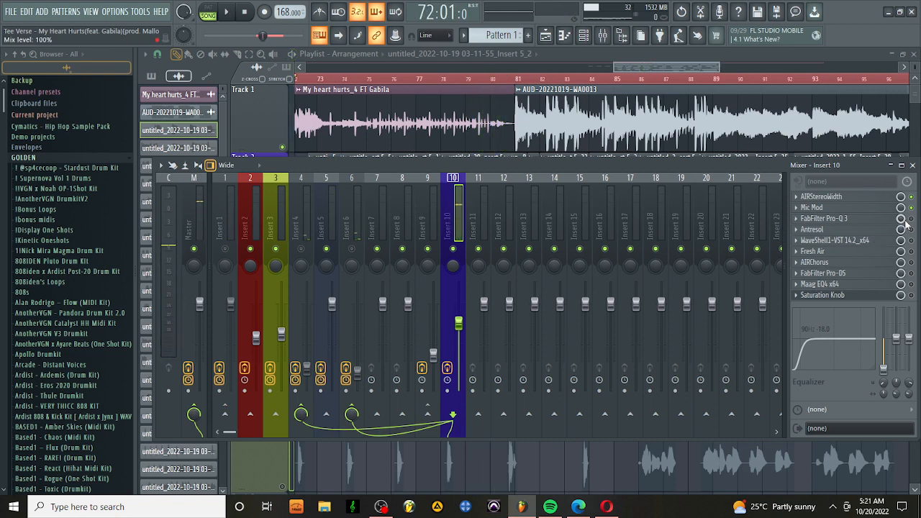
Examine the FabFilter Pro-Q 3 curve on insert 10 and audition the vocal with the EQ off and on, leaving it enabled.
{"action": "left_click", "coordinate": [856, 219]}
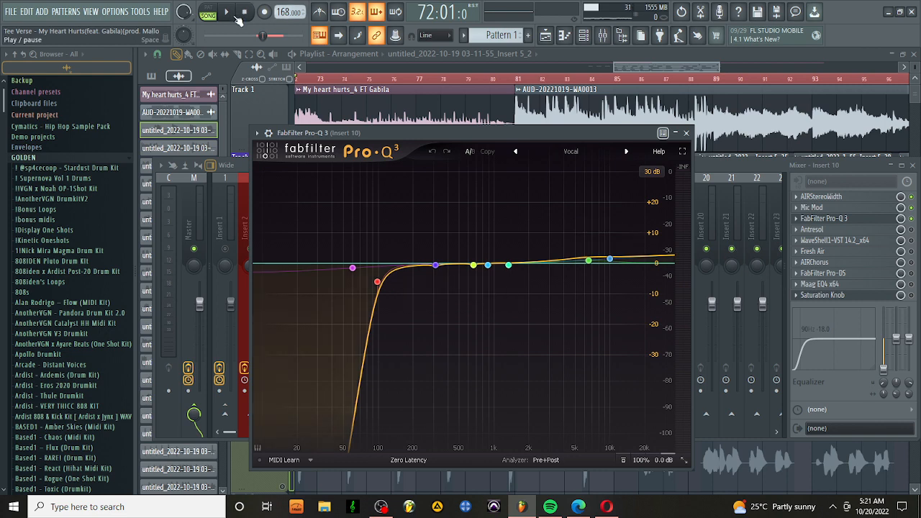
{"action": "left_click", "coordinate": [917, 216]}
{"action": "key", "text": "space"}
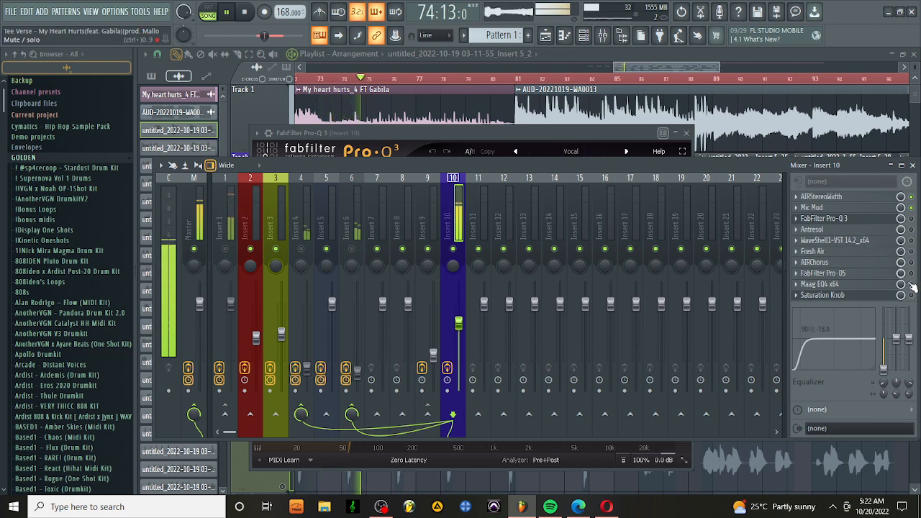
{"action": "key", "text": "space"}
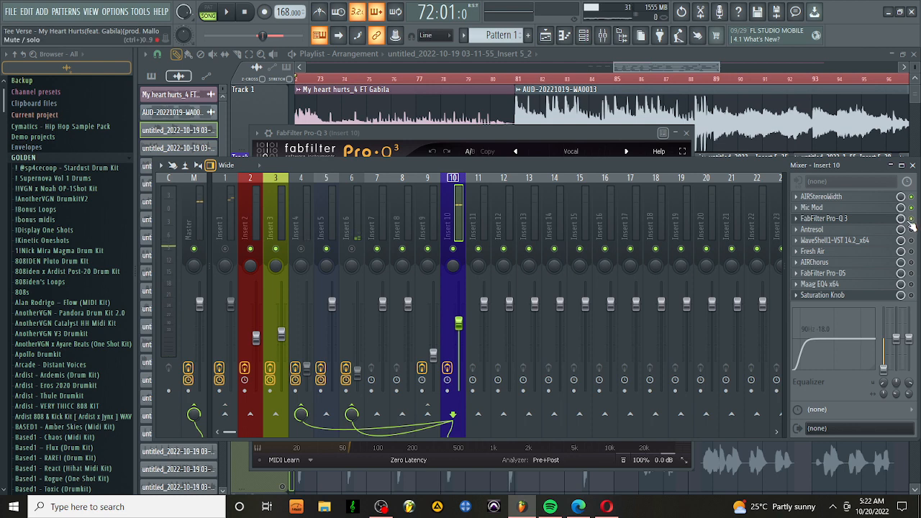
{"action": "key", "text": "space"}
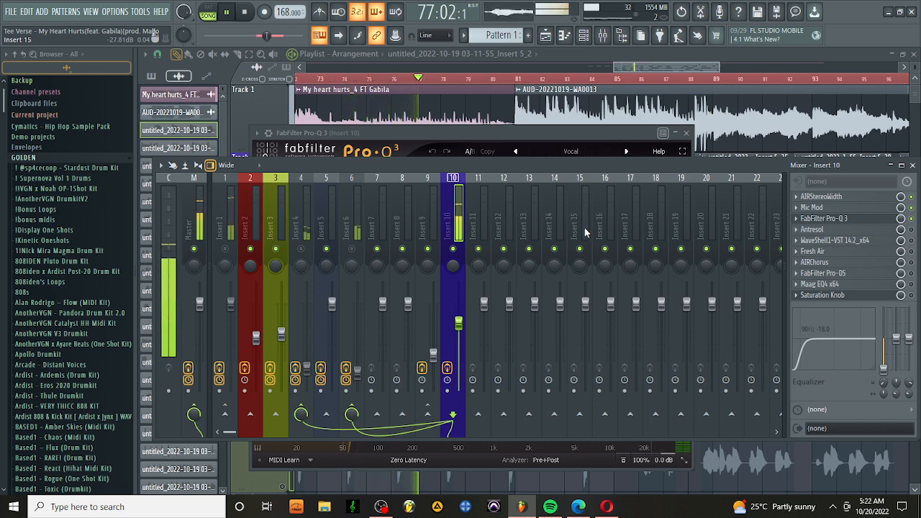
{"action": "key", "text": "space"}
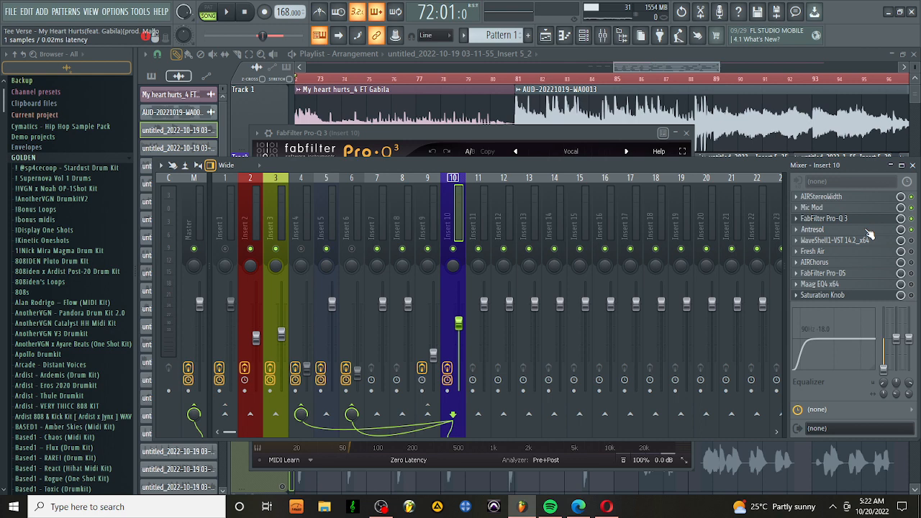
Open Antresol on insert 10, play the vocal through it, and switch the effect off during playback.
{"action": "left_click", "coordinate": [837, 248]}
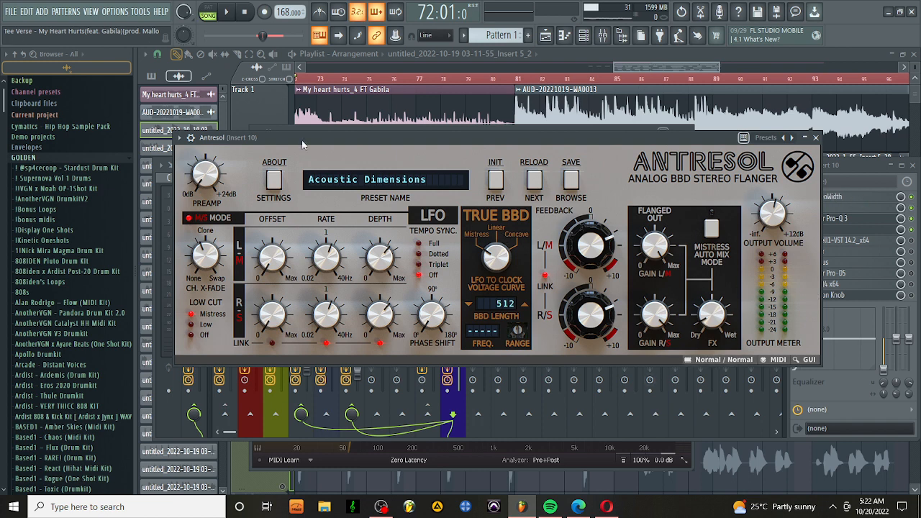
{"action": "left_click", "coordinate": [234, 15]}
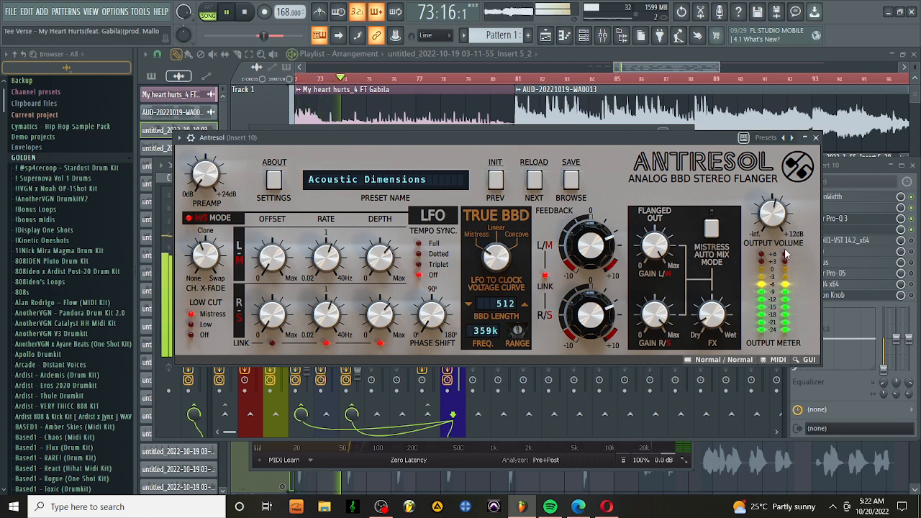
{"action": "left_click", "coordinate": [913, 229]}
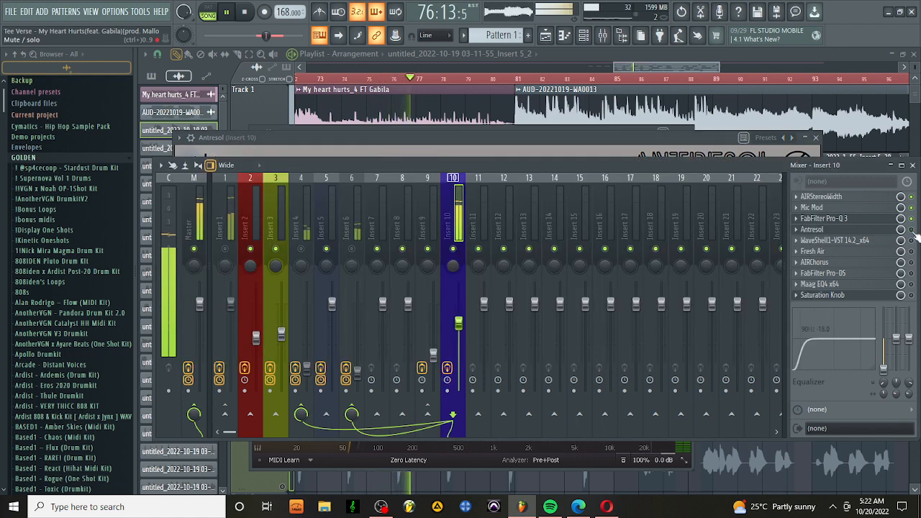
{"action": "key", "text": "space"}
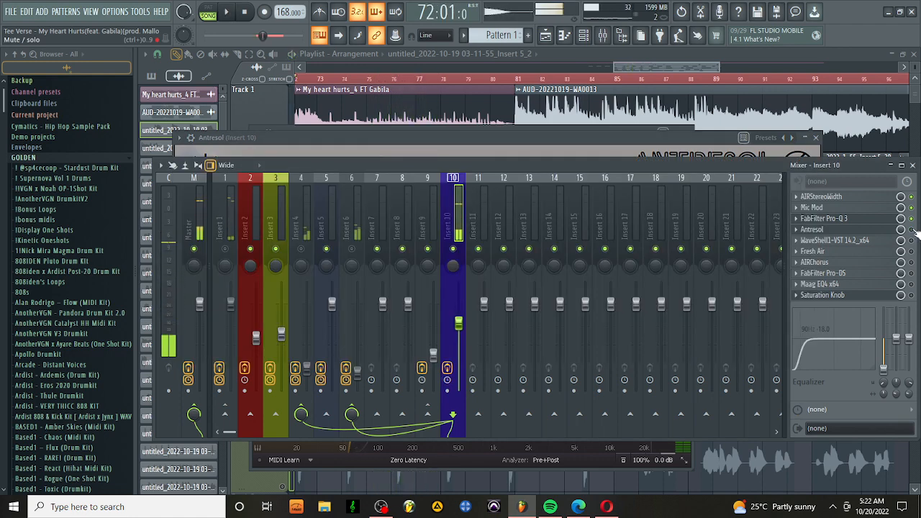
Unmute mixer insert 1 and audition the full mix with Antresol off and on, leaving Antresol enabled.
{"action": "left_click", "coordinate": [225, 248]}
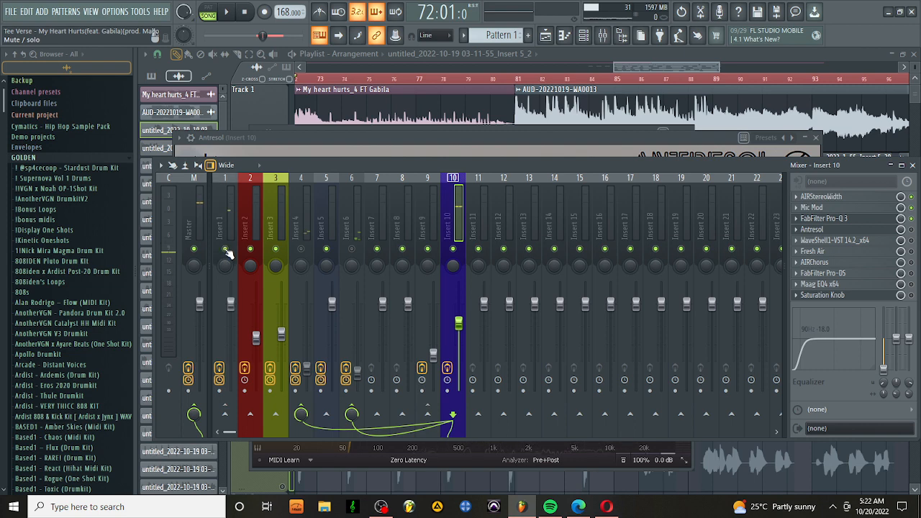
{"action": "key", "text": "space"}
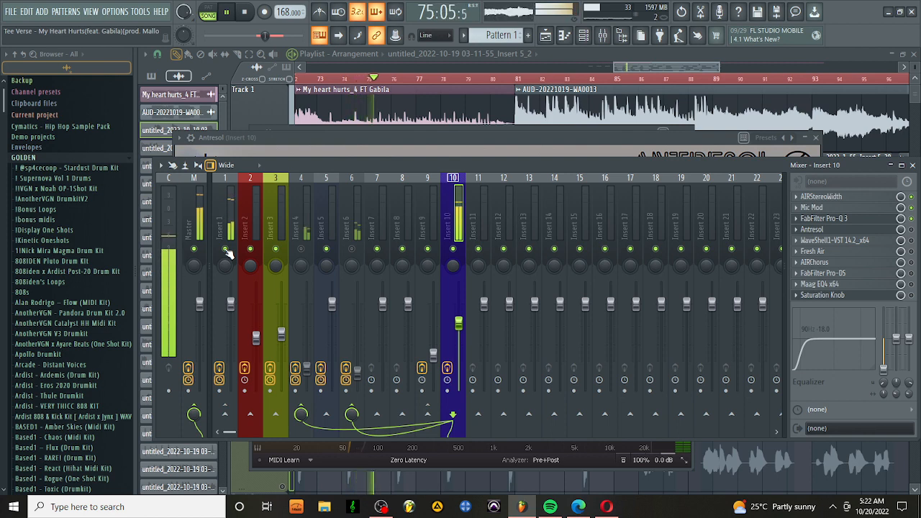
{"action": "key", "text": "space"}
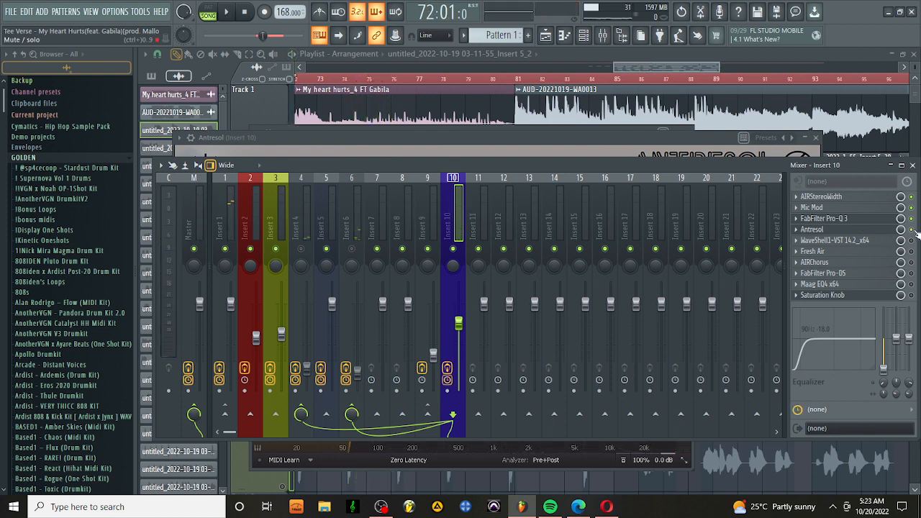
{"action": "key", "text": "space"}
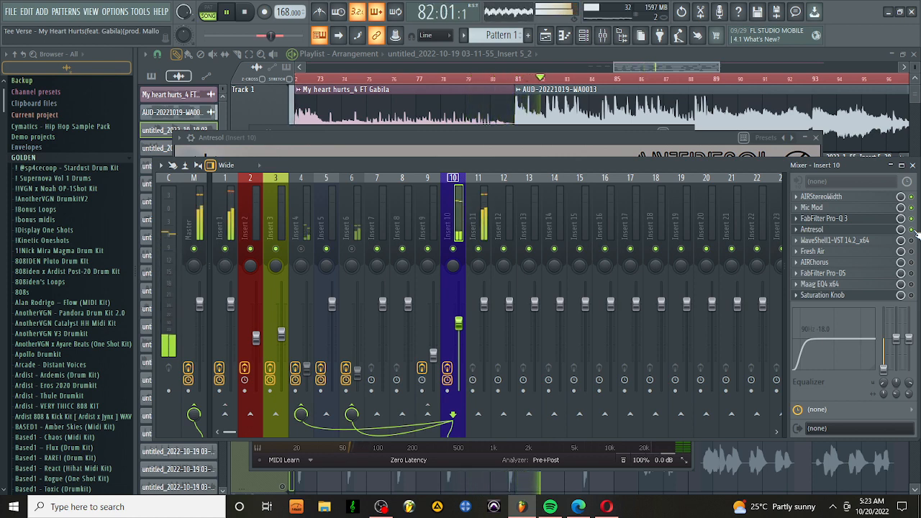
{"action": "key", "text": "space"}
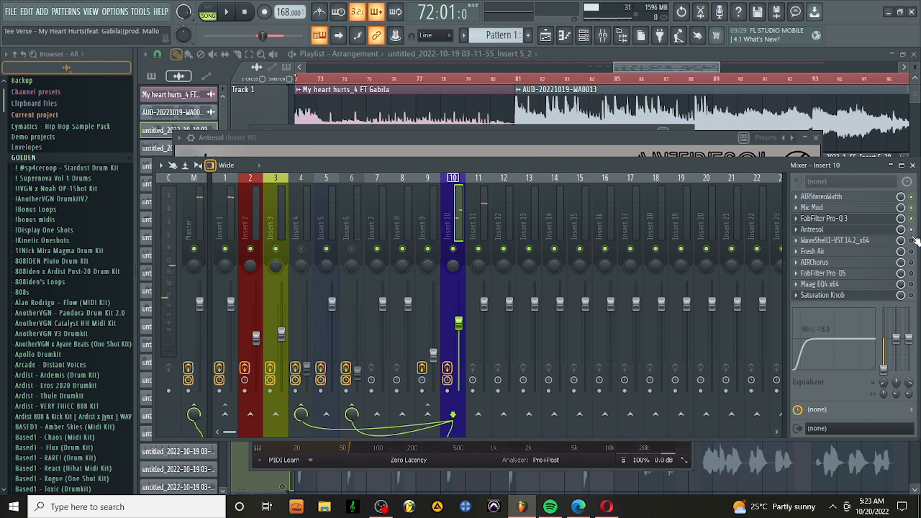
Enable and open the WaveShell StudioRack on insert 10 and switch off every plugin in the rack except NS1.
{"action": "left_click", "coordinate": [864, 242]}
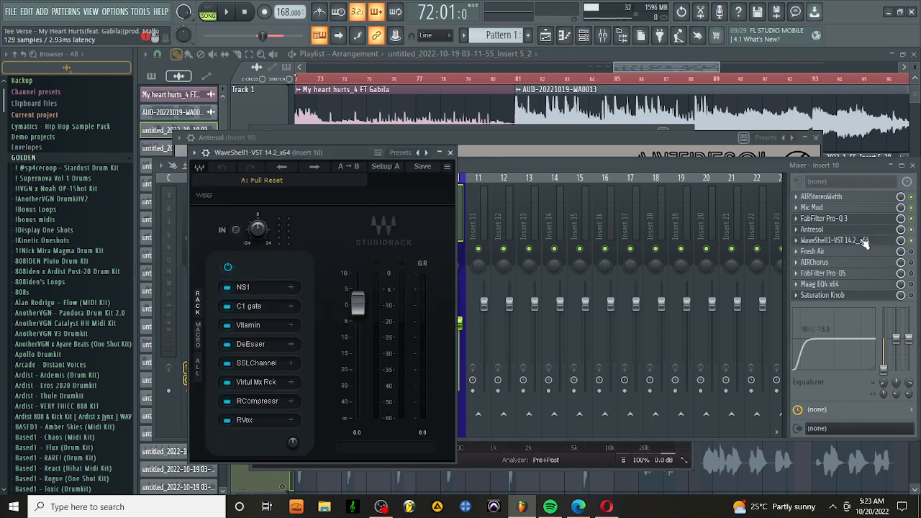
{"action": "left_click_drag", "start_coordinate": [327, 148], "coordinate": [442, 107]}
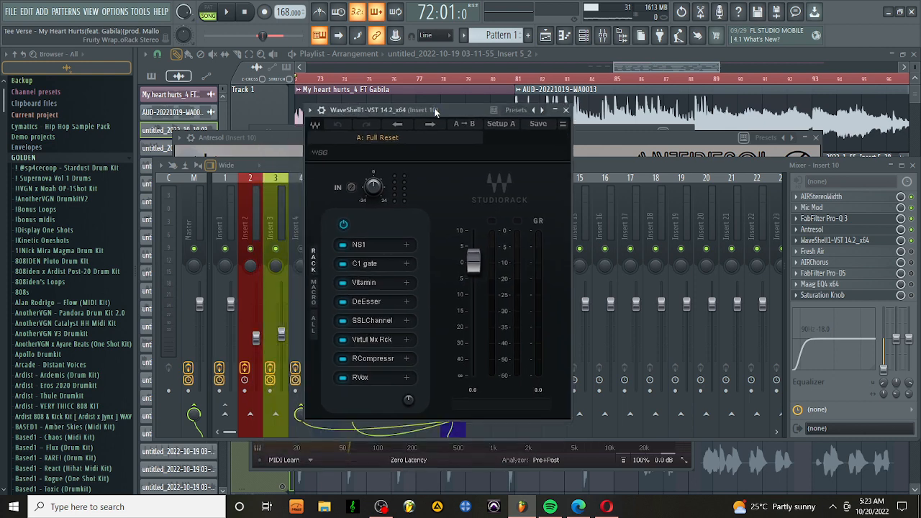
{"action": "left_click", "coordinate": [344, 378]}
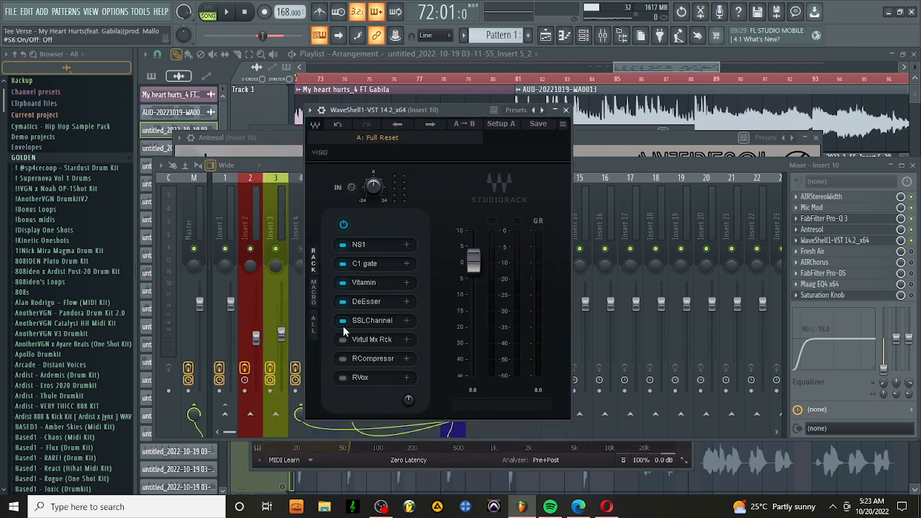
{"action": "left_click", "coordinate": [344, 302]}
Open the NS1 noise suppressor from the rack and move its window beside StudioRack.
{"action": "left_click", "coordinate": [367, 245]}
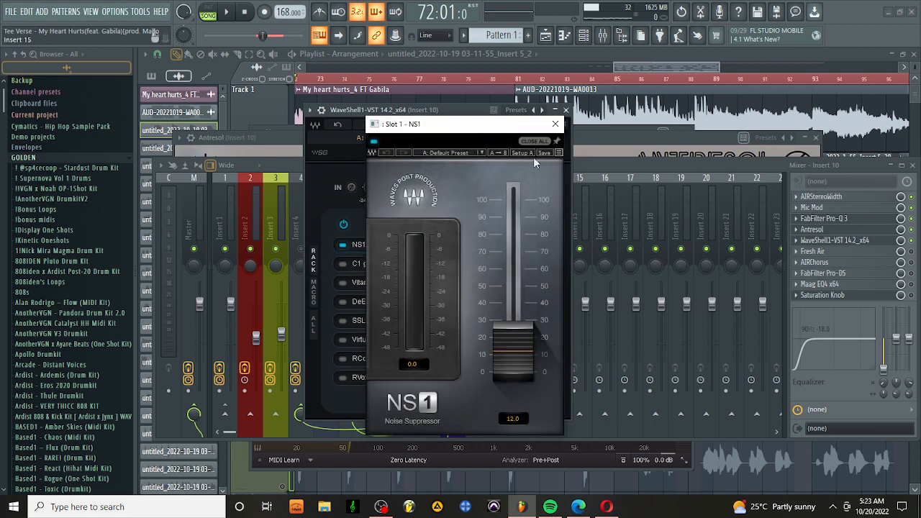
{"action": "left_click_drag", "start_coordinate": [501, 126], "coordinate": [666, 119]}
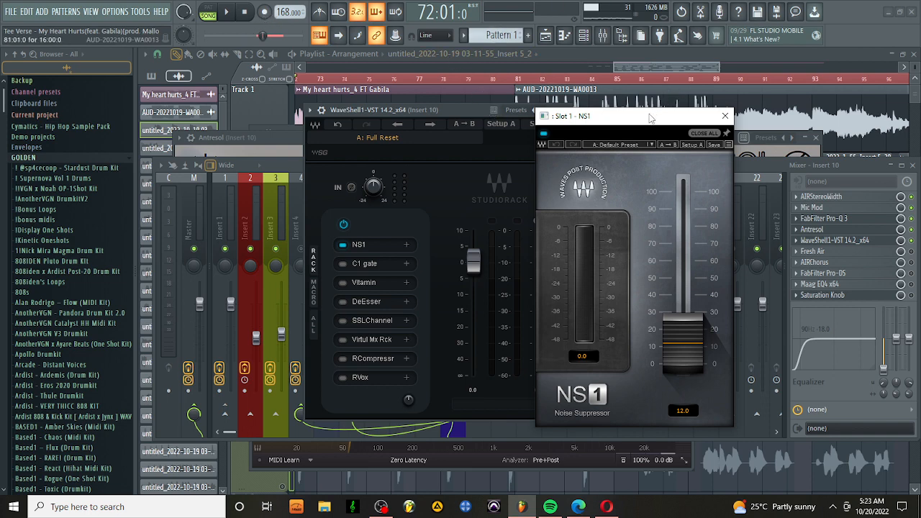
{"action": "left_click_drag", "start_coordinate": [651, 121], "coordinate": [664, 117]}
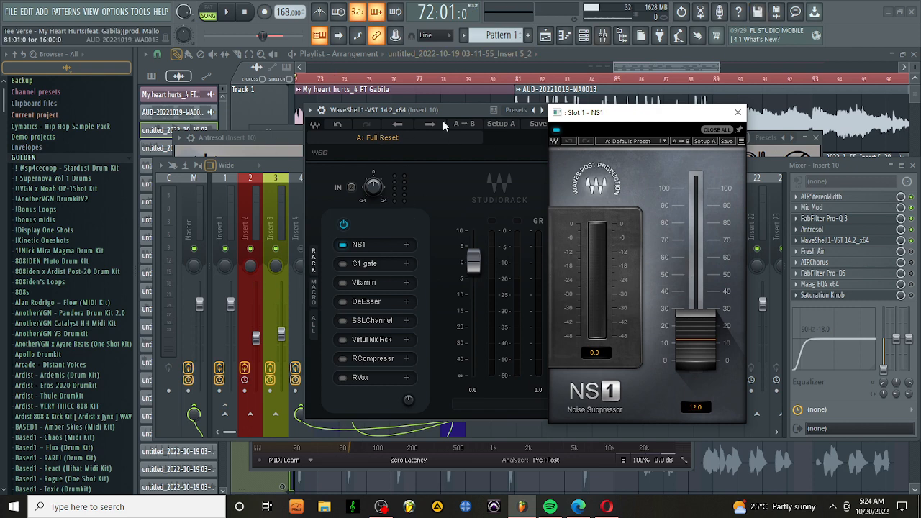
Mute mixer insert 1 and audition the vocal with NS1 switched off and on, leaving NS1 enabled, and stop playback.
{"action": "left_click", "coordinate": [228, 13]}
{"action": "left_click", "coordinate": [226, 249]}
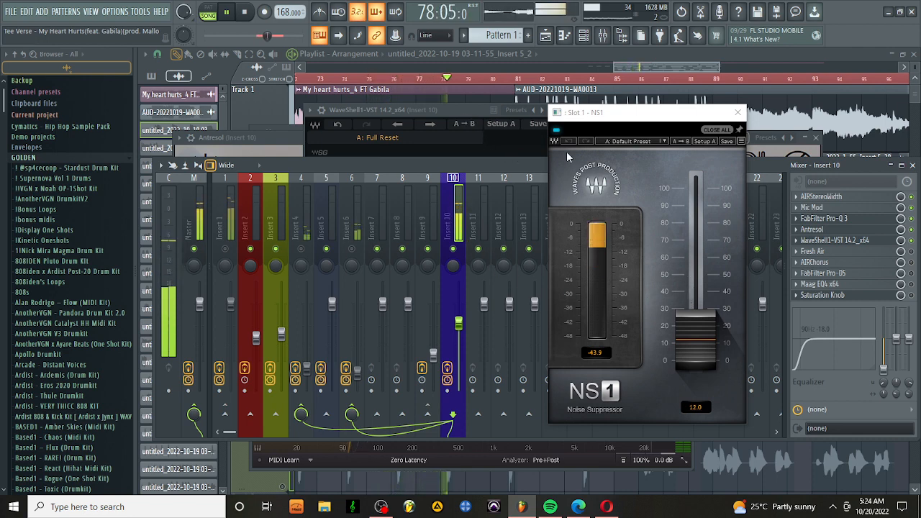
{"action": "left_click", "coordinate": [557, 131]}
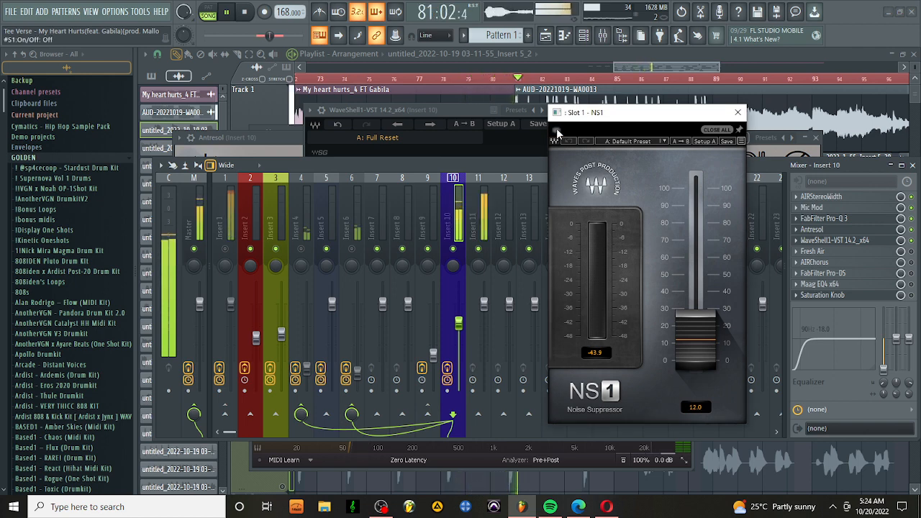
{"action": "left_click", "coordinate": [556, 130]}
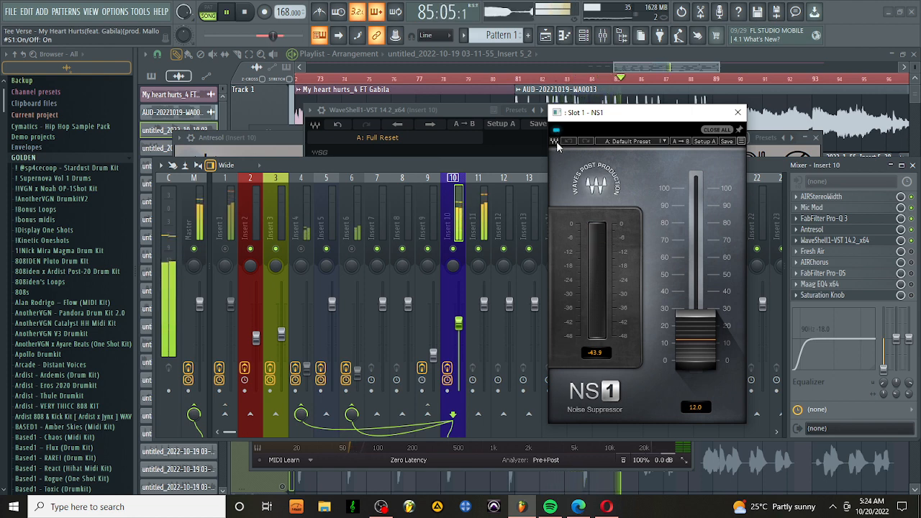
{"action": "left_click", "coordinate": [475, 111]}
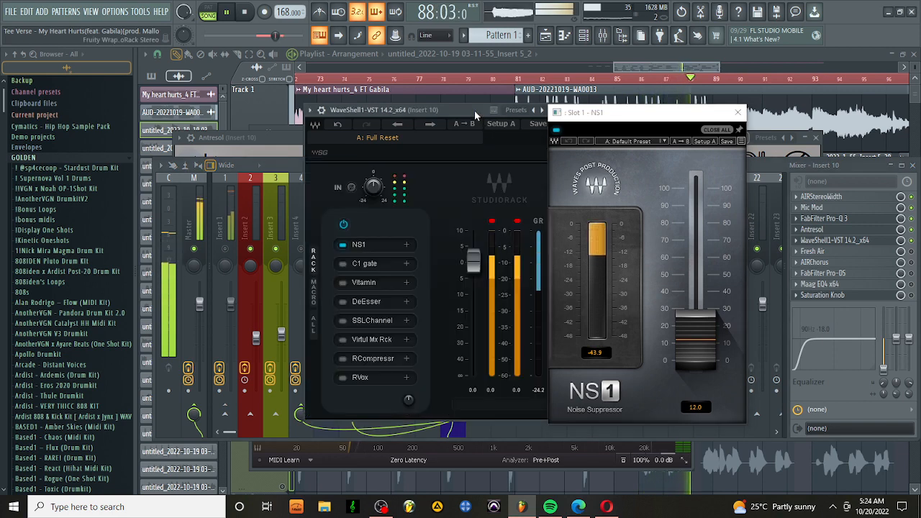
{"action": "key", "text": "space"}
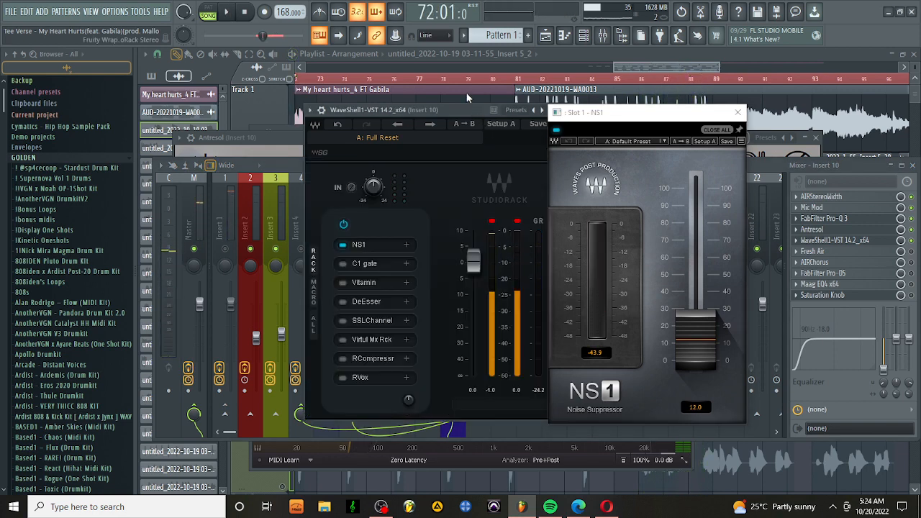
Enable C1 gate in the StudioRack, audition the vocal with its window open, and close the gate.
{"action": "left_click", "coordinate": [341, 264]}
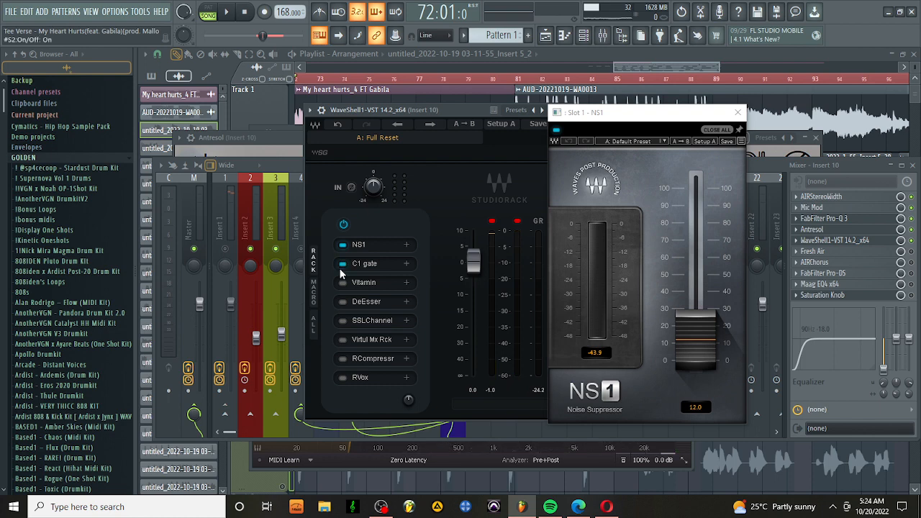
{"action": "left_click", "coordinate": [385, 262]}
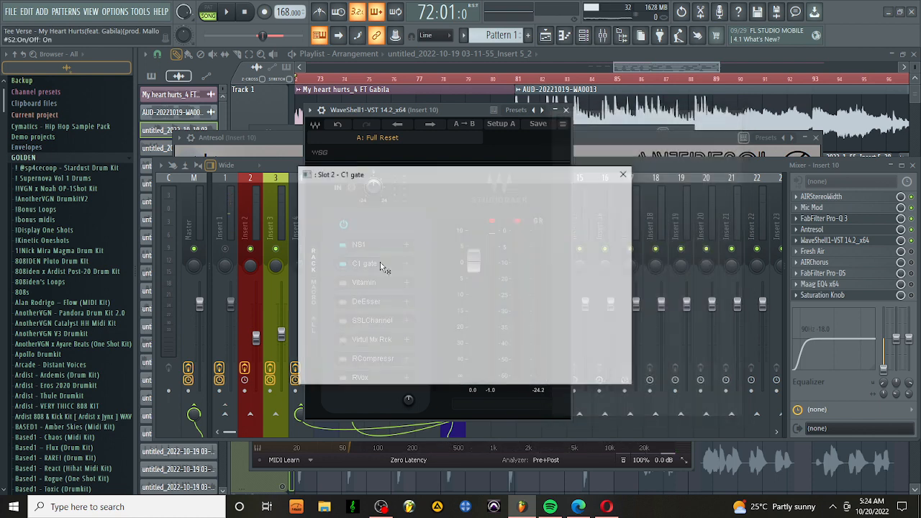
{"action": "key", "text": "space"}
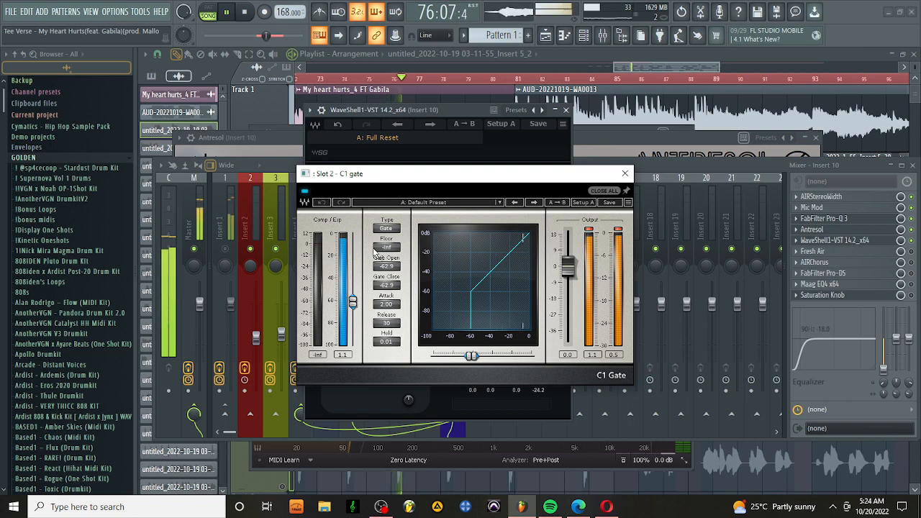
{"action": "key", "text": "space"}
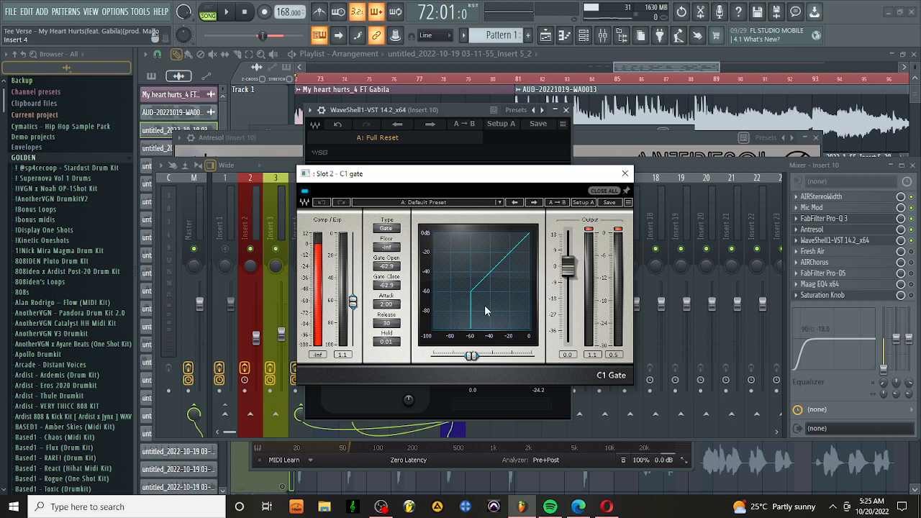
{"action": "key", "text": "space"}
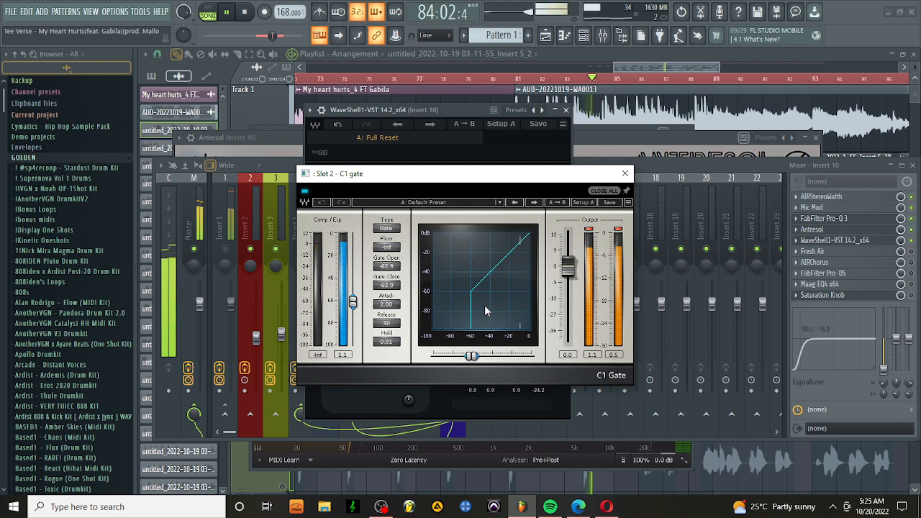
{"action": "key", "text": "space"}
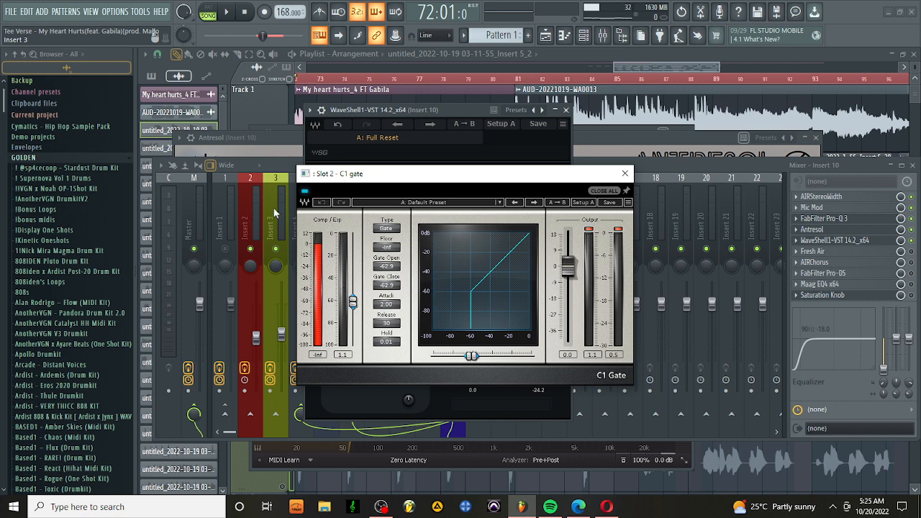
{"action": "left_click", "coordinate": [625, 175]}
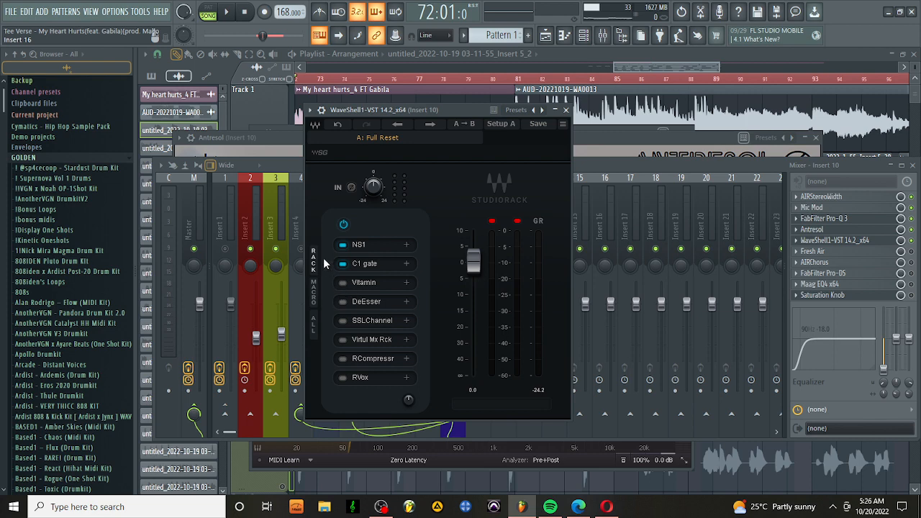
Enable and open Vitamin in the rack and briefly audition the vocal through it.
{"action": "left_click", "coordinate": [365, 282]}
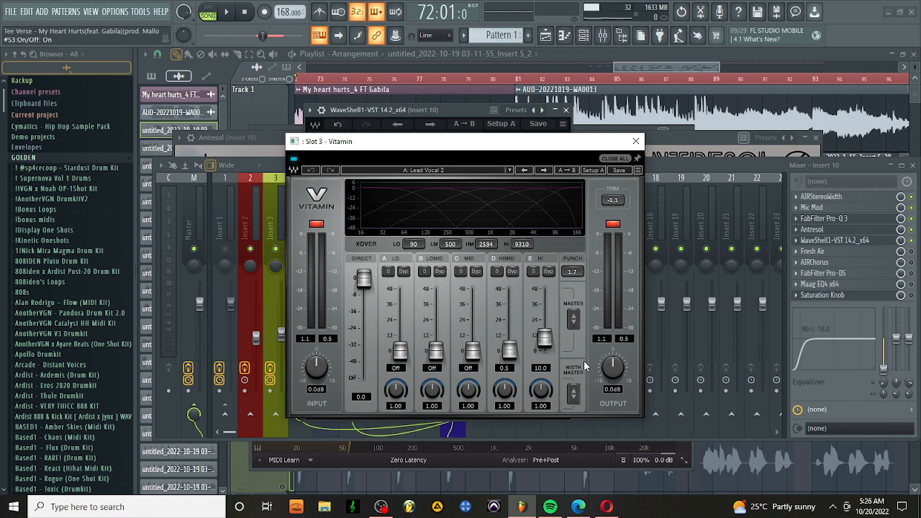
{"action": "key", "text": "space"}
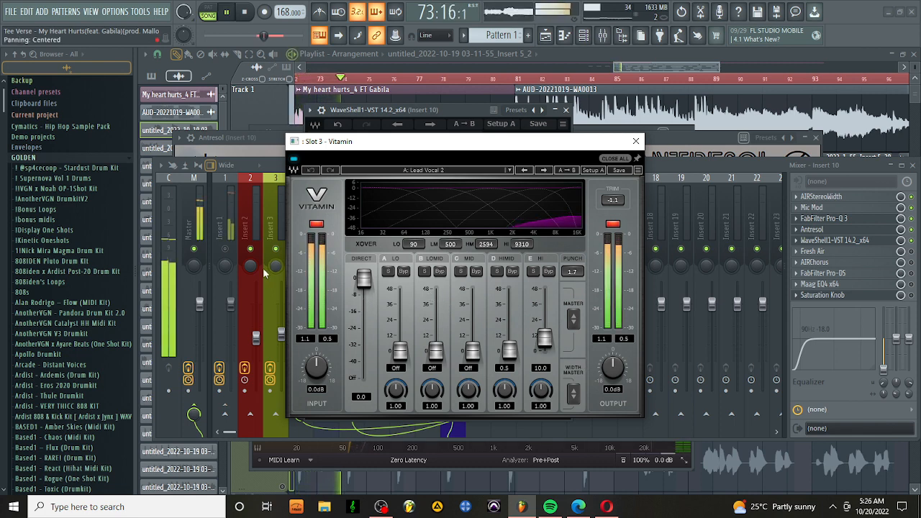
{"action": "key", "text": "space"}
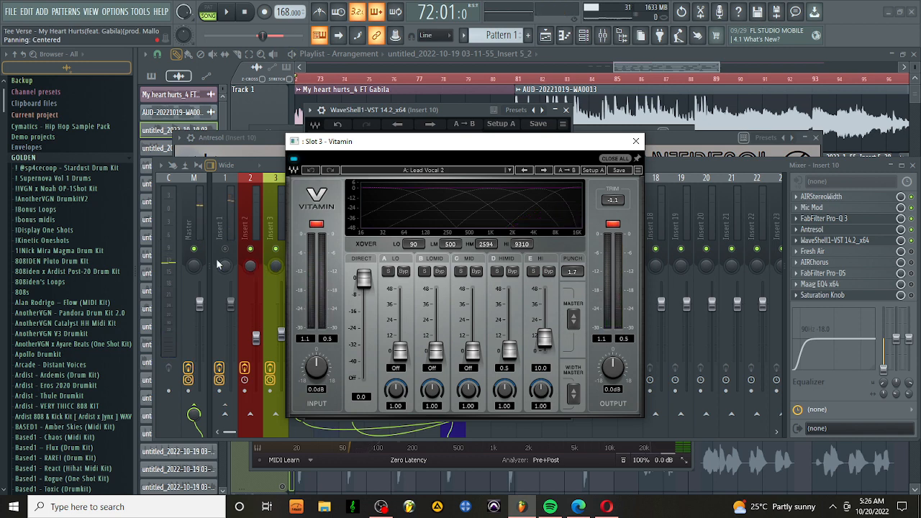
Unmute mixer insert 1, audition the full mix with Vitamin off and on, leaving it enabled, and close the Vitamin window.
{"action": "left_click", "coordinate": [225, 251]}
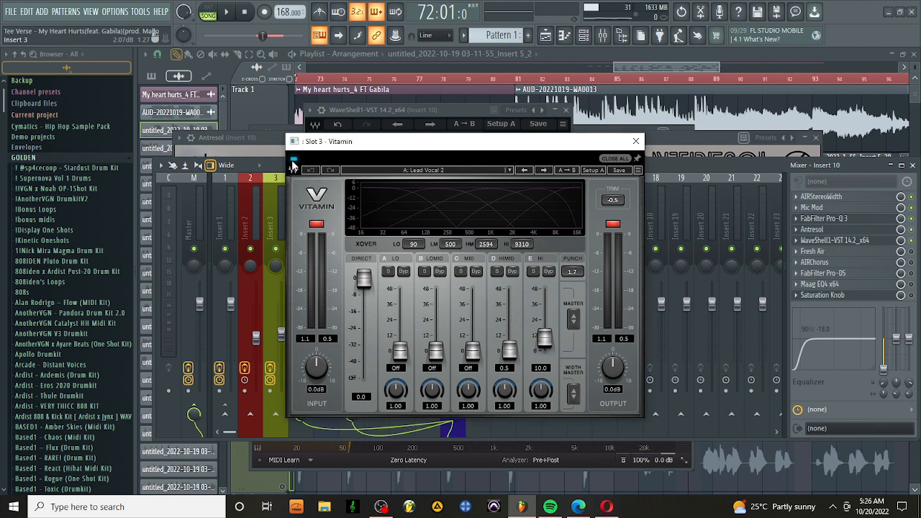
{"action": "key", "text": "space"}
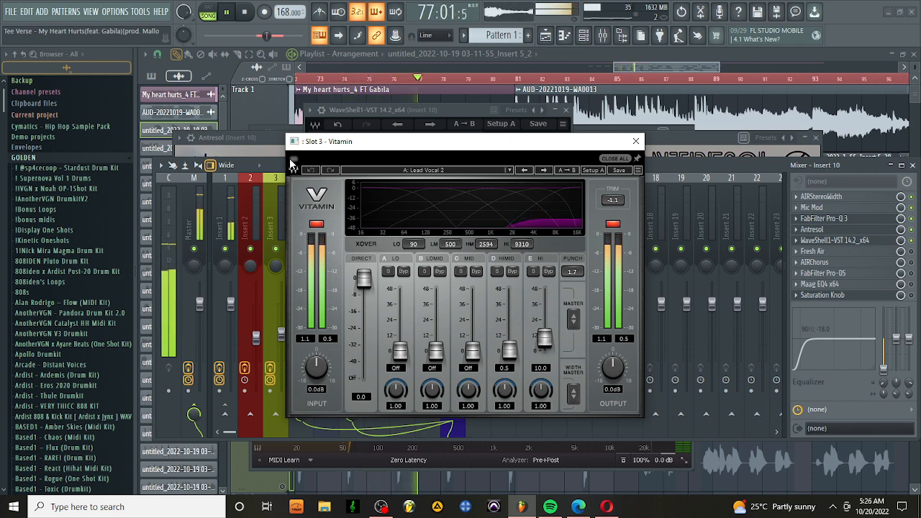
{"action": "key", "text": "space"}
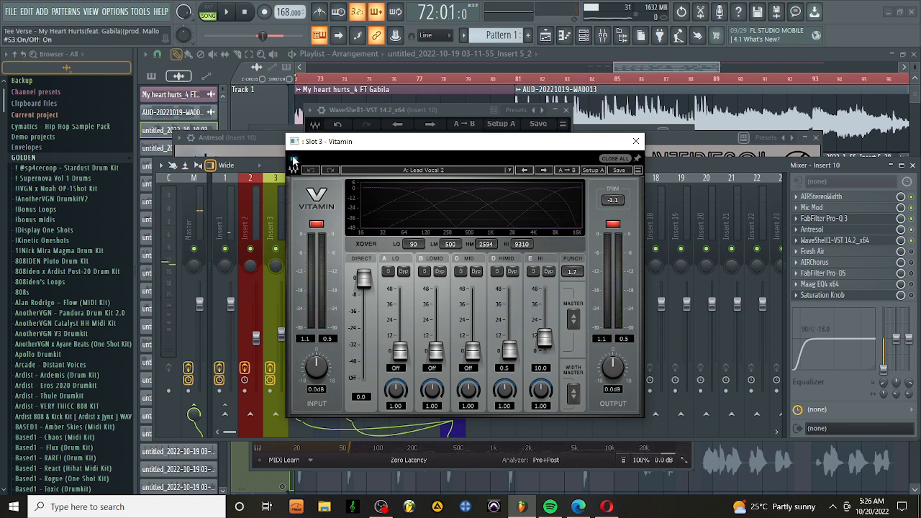
{"action": "key", "text": "space"}
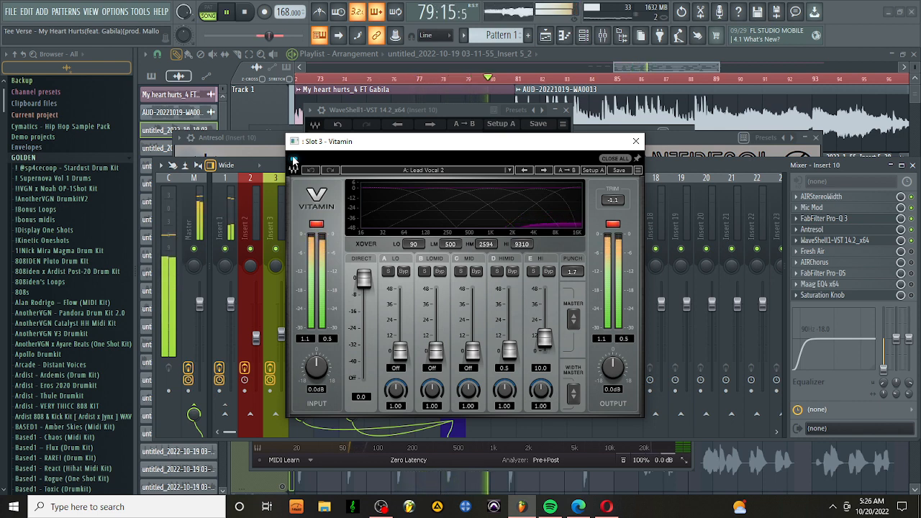
{"action": "key", "text": "space"}
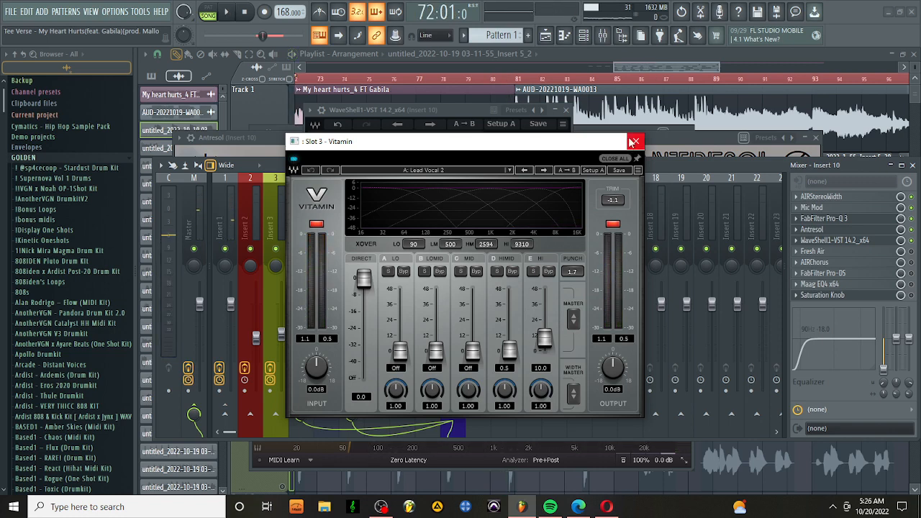
{"action": "left_click_drag", "start_coordinate": [524, 141], "coordinate": [720, 103]}
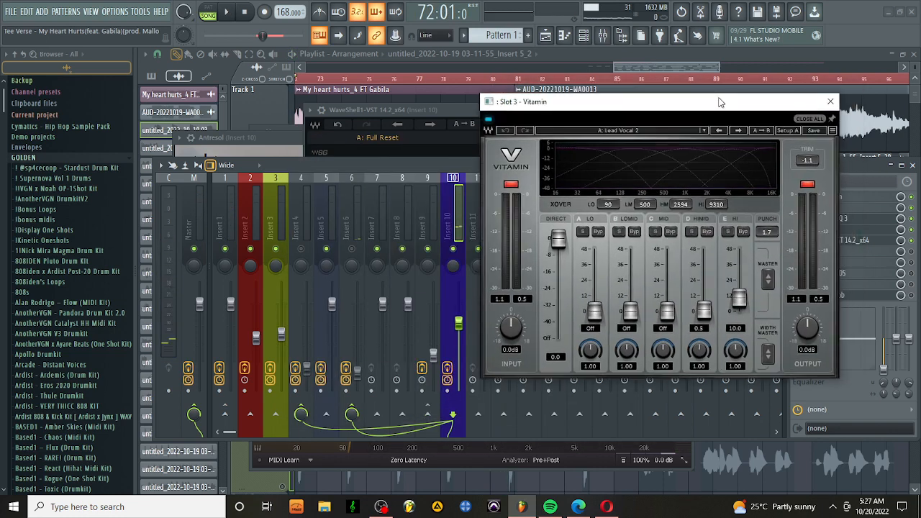
{"action": "left_click", "coordinate": [826, 100]}
{"action": "left_click", "coordinate": [454, 107]}
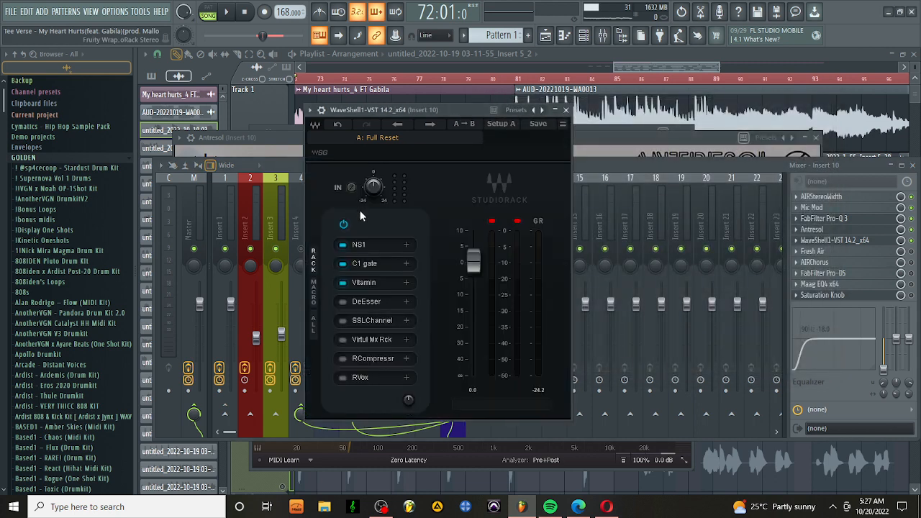
Enable DeEsser in the rack and audition the full mix through it, watching its meters in the open plugin window.
{"action": "left_click", "coordinate": [374, 301]}
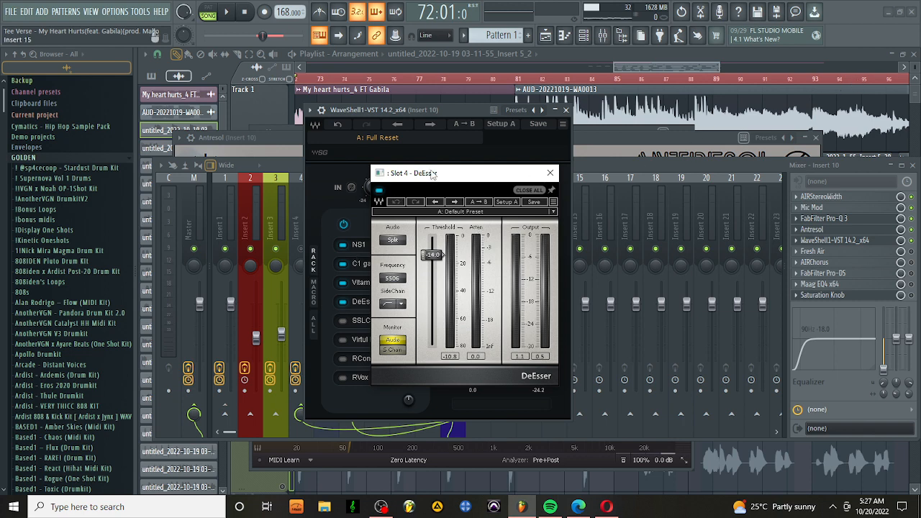
{"action": "left_click_drag", "start_coordinate": [432, 173], "coordinate": [440, 173]}
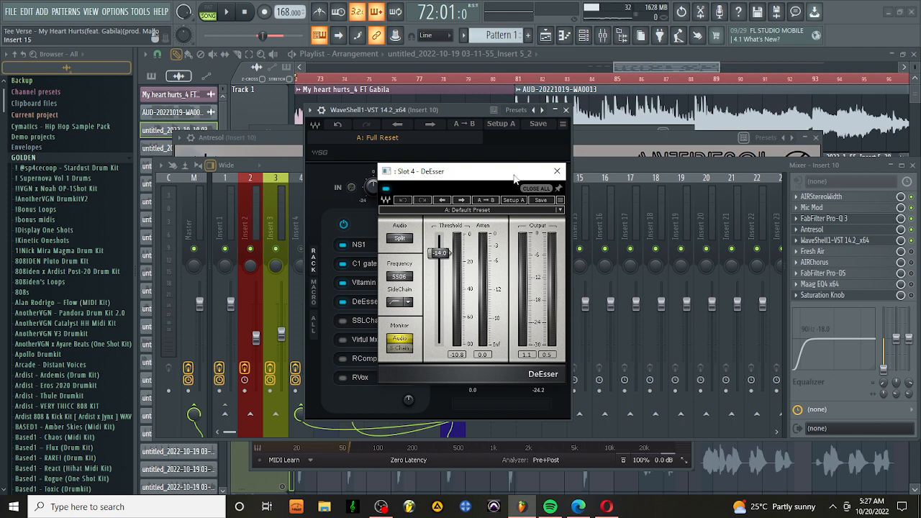
{"action": "left_click", "coordinate": [559, 173]}
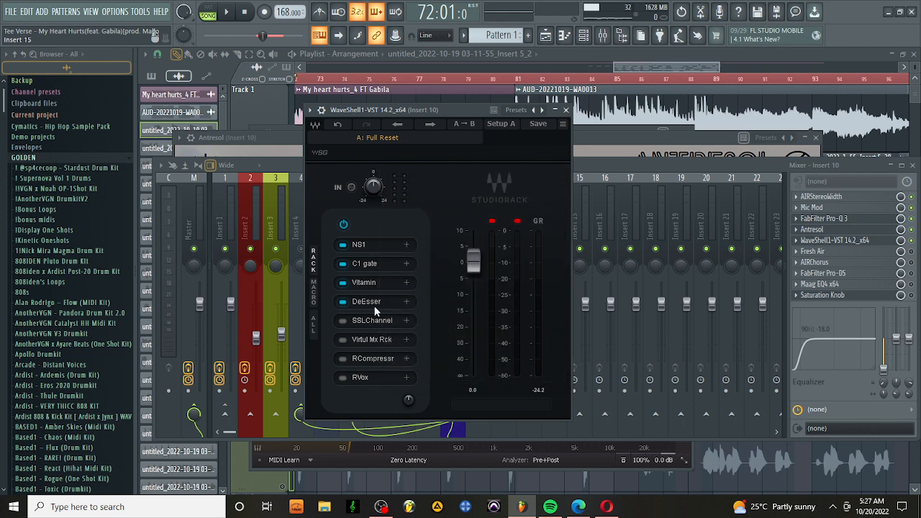
{"action": "key", "text": "space"}
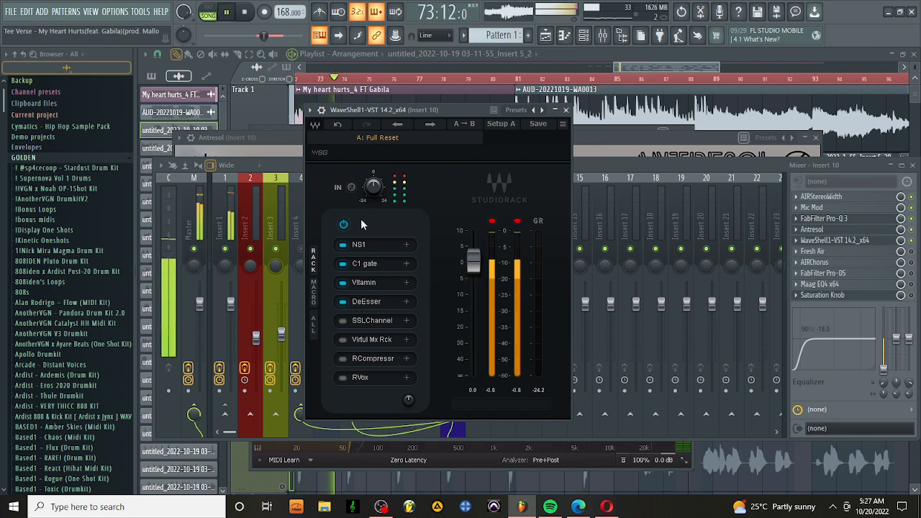
{"action": "left_click", "coordinate": [376, 301]}
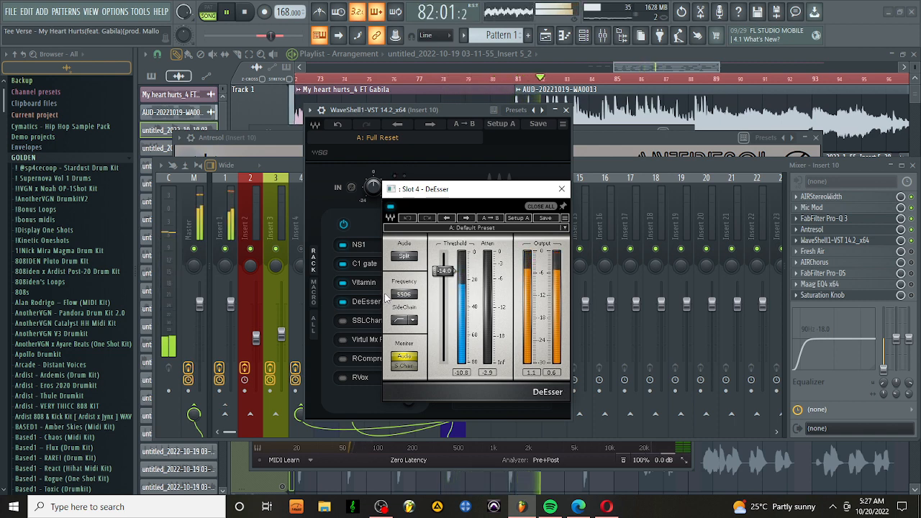
{"action": "key", "text": "space"}
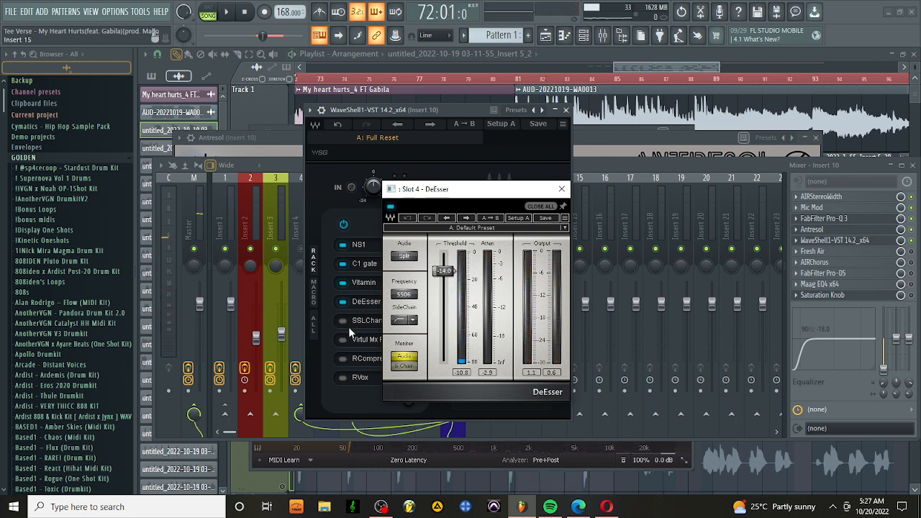
Enable and open SSLChannel in the rack and audition the full mix with it off and on, leaving it enabled.
{"action": "left_click", "coordinate": [366, 321]}
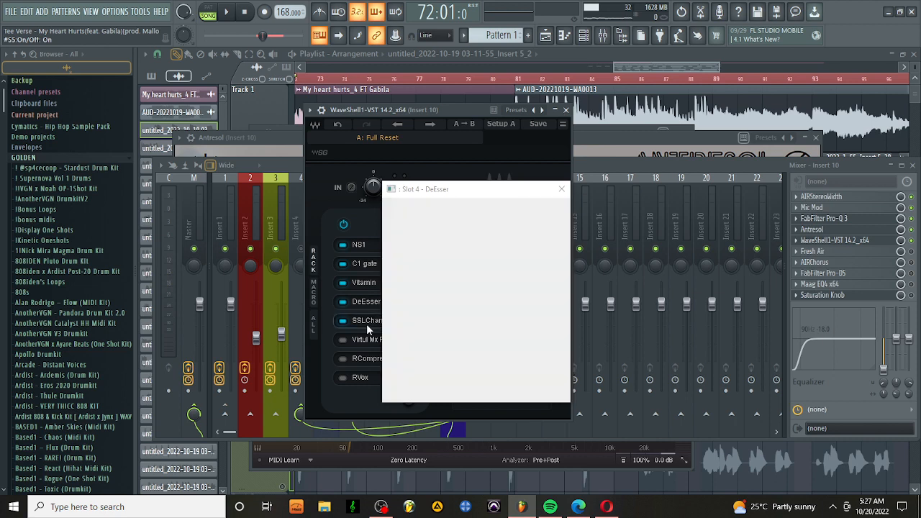
{"action": "left_click_drag", "start_coordinate": [401, 179], "coordinate": [401, 158]}
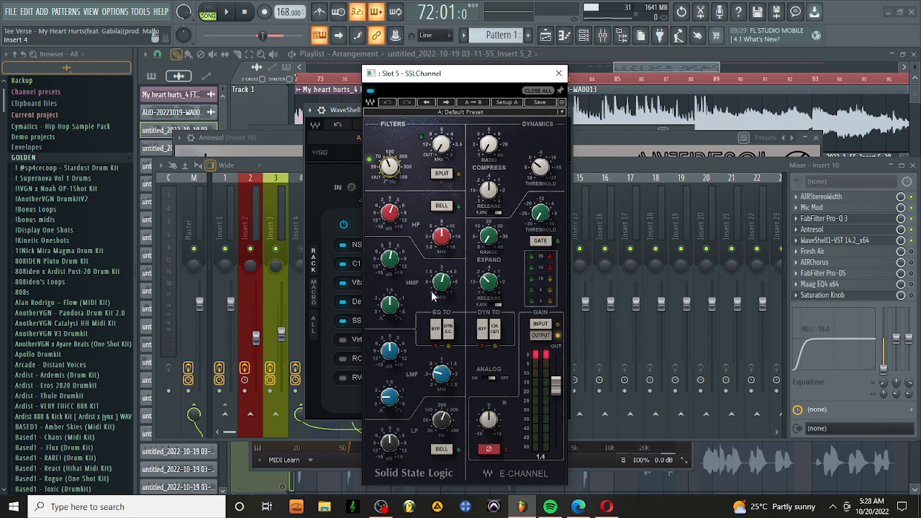
{"action": "left_click", "coordinate": [369, 93]}
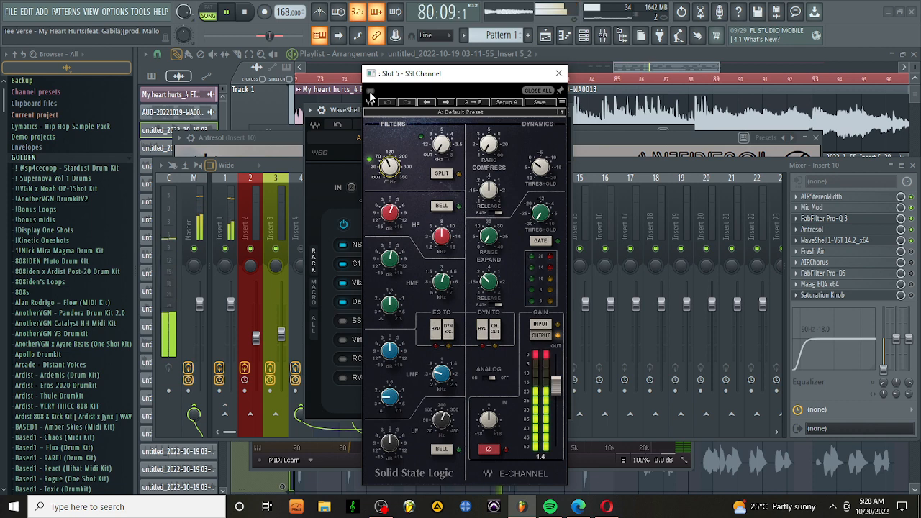
{"action": "key", "text": "space"}
{"action": "left_click", "coordinate": [369, 91]}
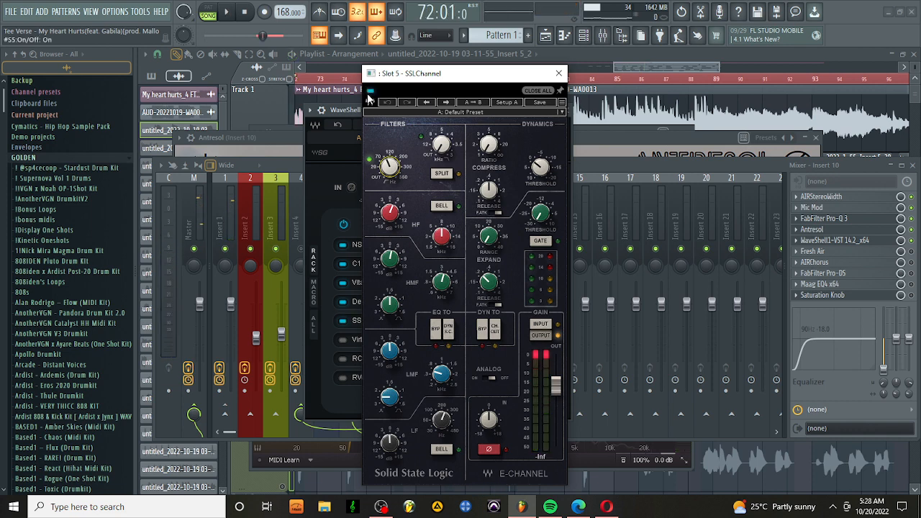
{"action": "key", "text": "space"}
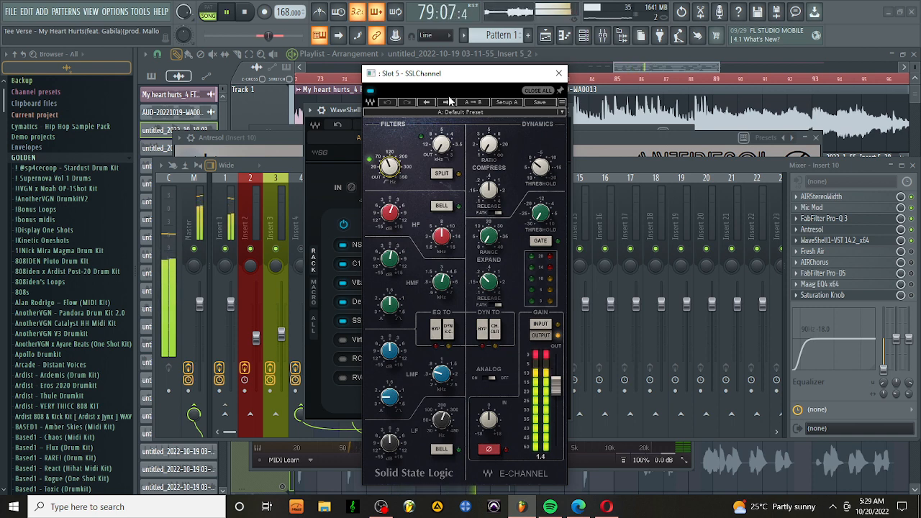
{"action": "key", "text": "space"}
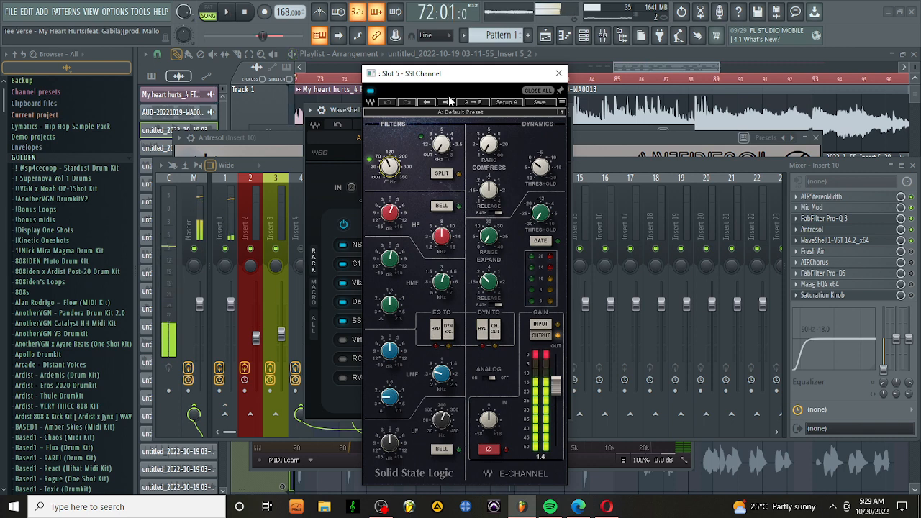
Mute mixer insert 1, audition the vocal with SSLChannel off and on, leaving it enabled, and close its window.
{"action": "left_click", "coordinate": [230, 249]}
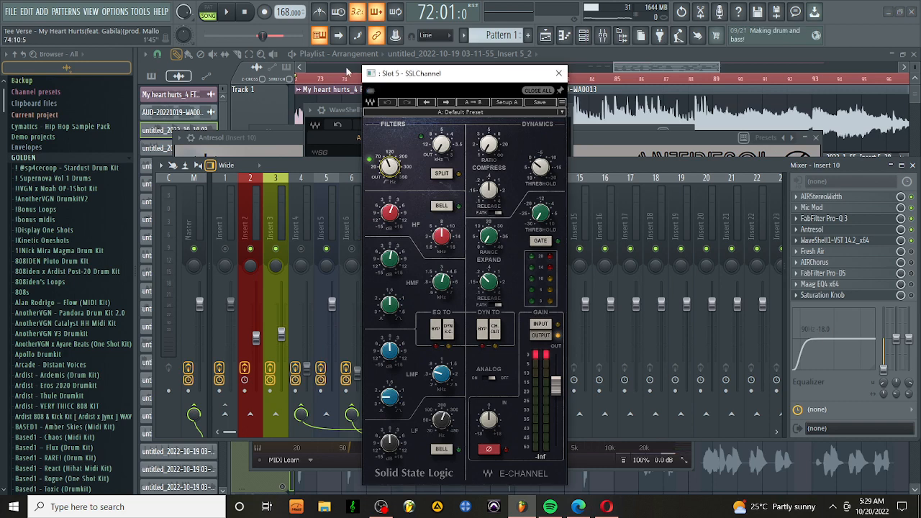
{"action": "key", "text": "space"}
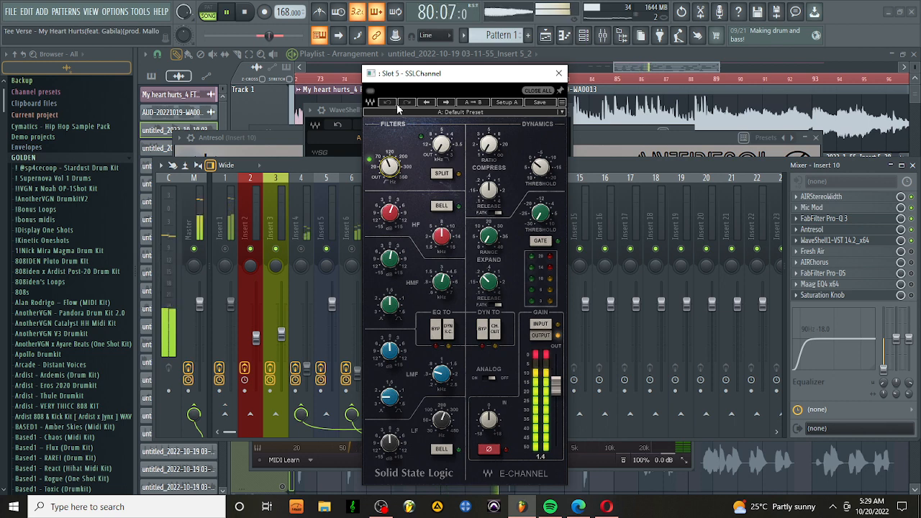
{"action": "key", "text": "space"}
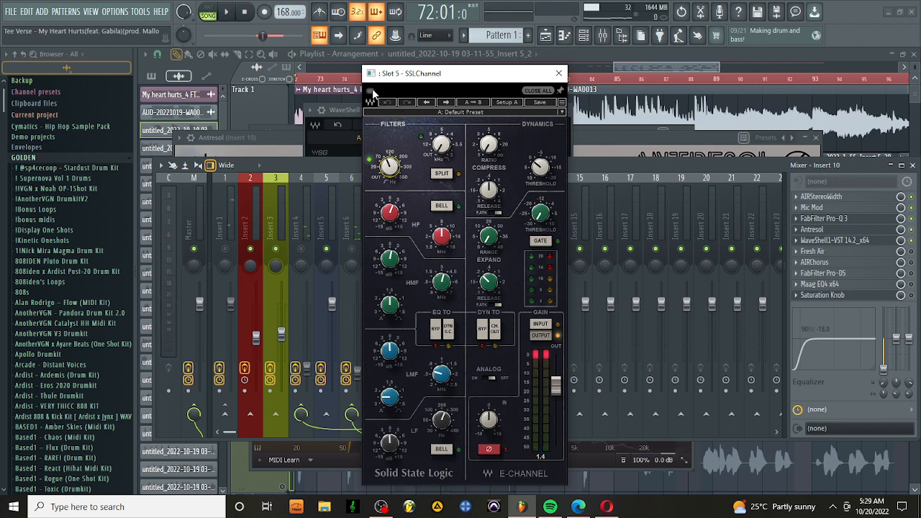
{"action": "key", "text": "space"}
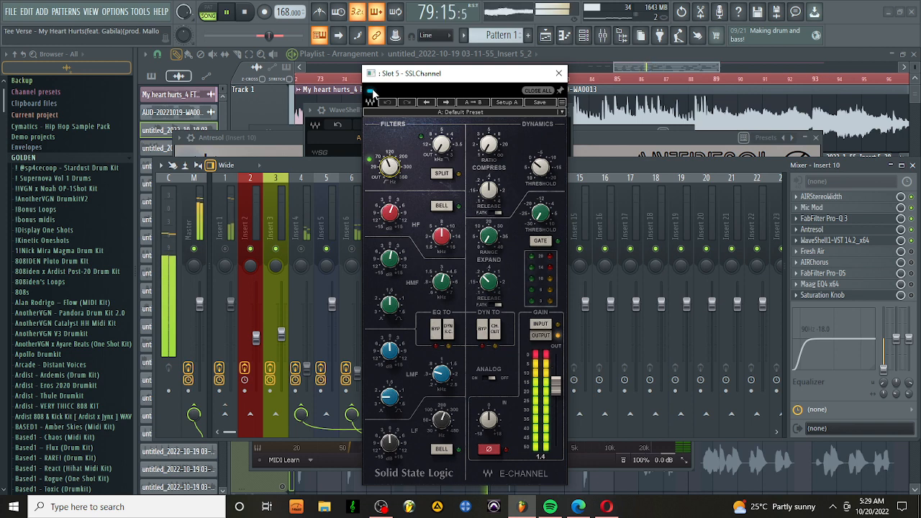
{"action": "key", "text": "space"}
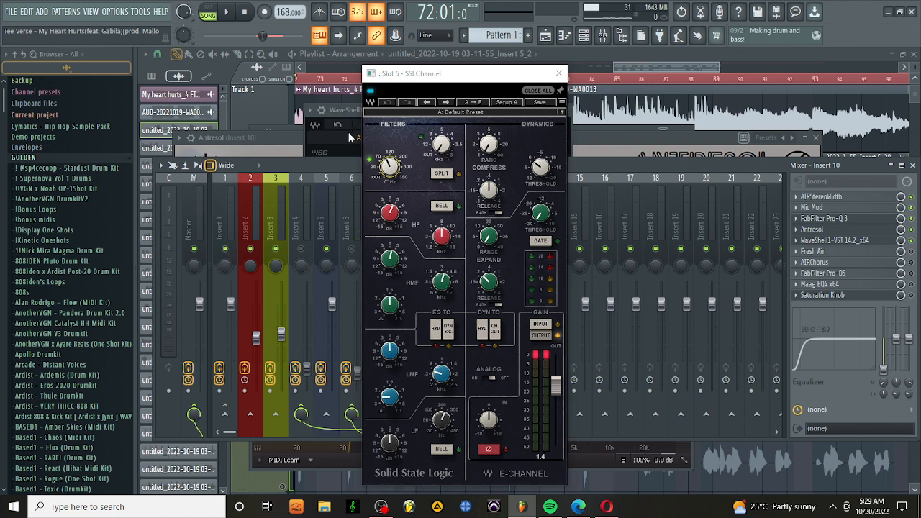
{"action": "left_click", "coordinate": [559, 74]}
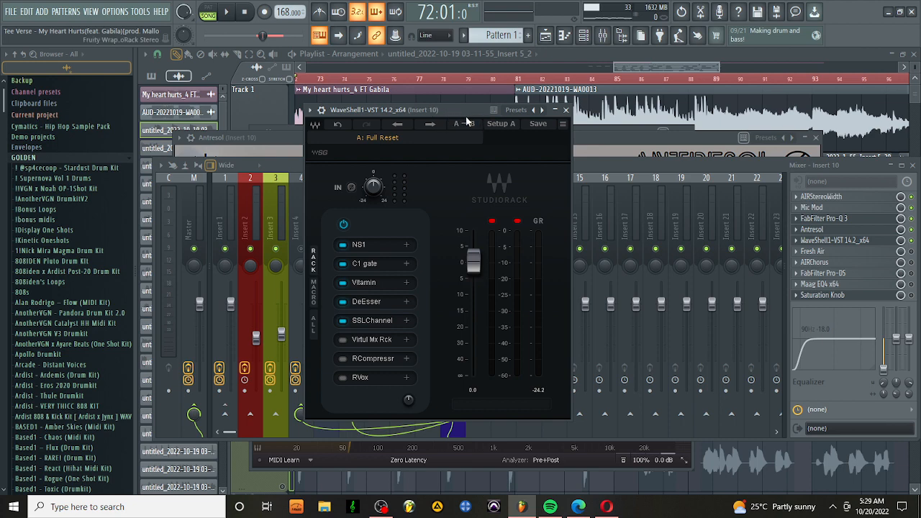
Enable and open Virtual Mix Rack in the rack, move its window fully into view, and look through its module chain.
{"action": "left_click", "coordinate": [343, 340]}
{"action": "left_click", "coordinate": [387, 340]}
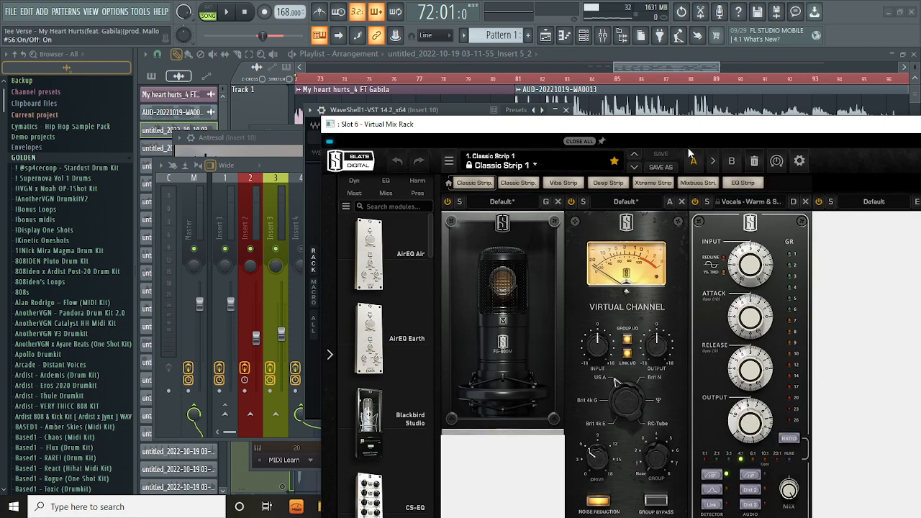
{"action": "left_click_drag", "start_coordinate": [685, 131], "coordinate": [617, 66]}
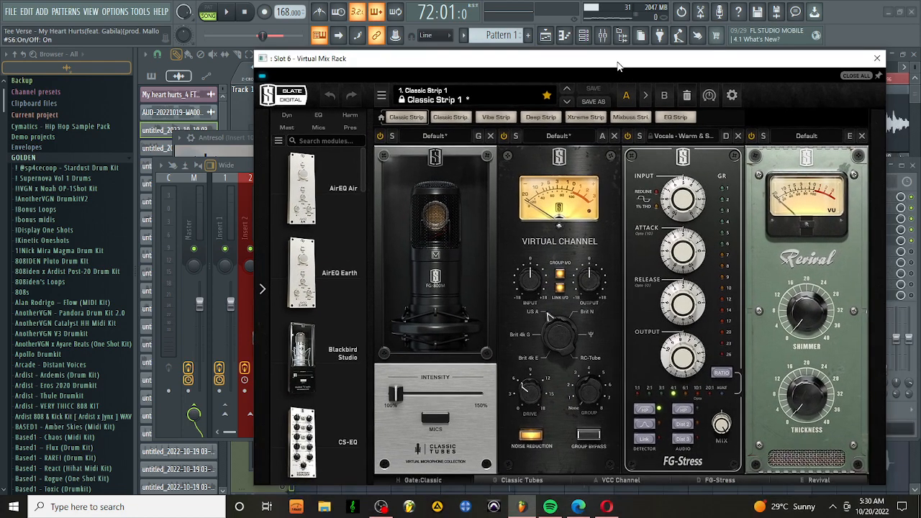
{"action": "left_click", "coordinate": [410, 481]}
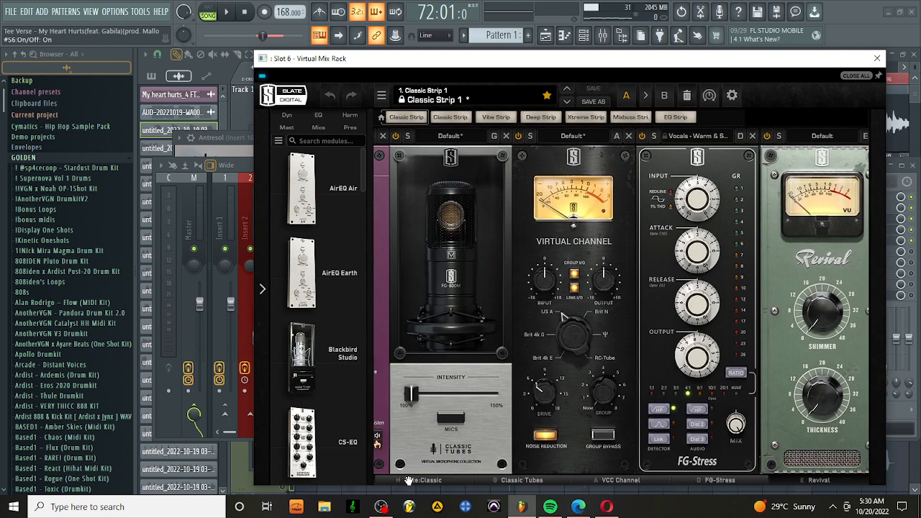
{"action": "left_click", "coordinate": [850, 484]}
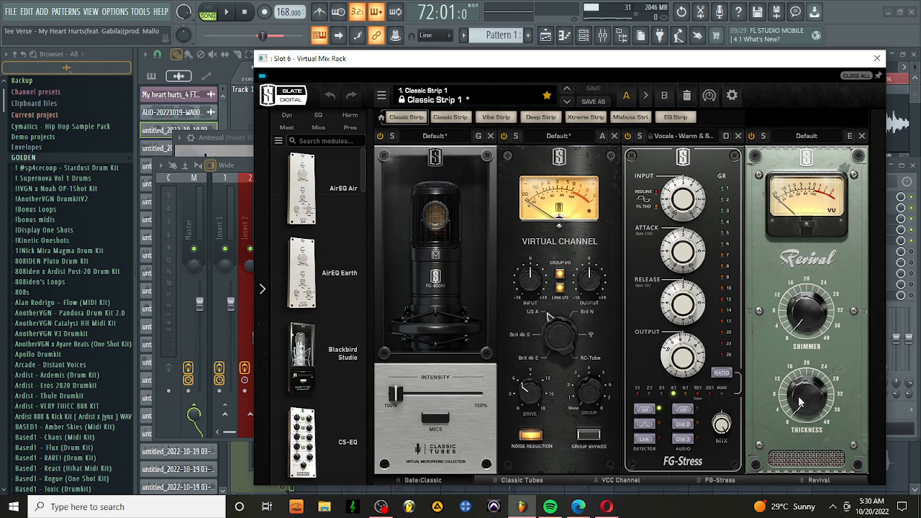
Remove the Revival module from Virtual Mix Rack and switch off Gate:Classic, Classic Tubes, VCC Channel and FG-Stress.
{"action": "mouse_move", "coordinate": [800, 402]}
{"action": "left_click", "coordinate": [861, 136]}
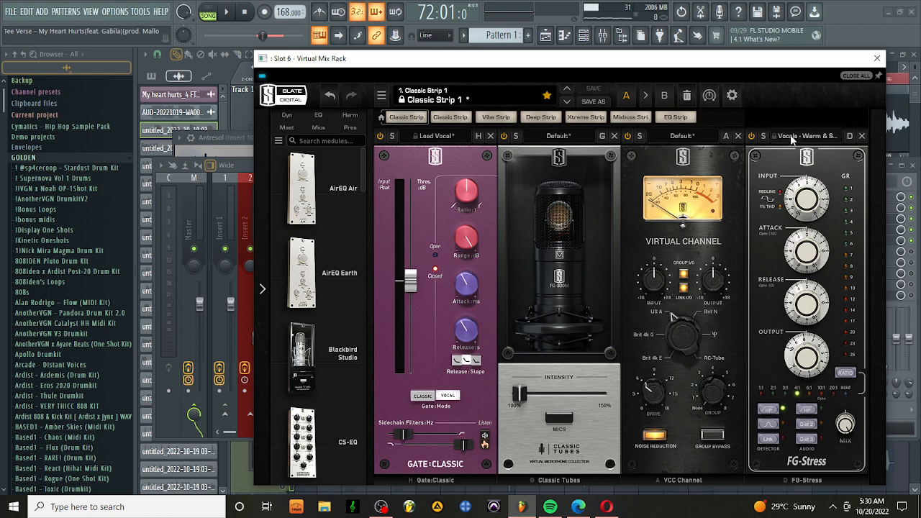
{"action": "left_click", "coordinate": [627, 136]}
{"action": "left_click", "coordinate": [503, 136]}
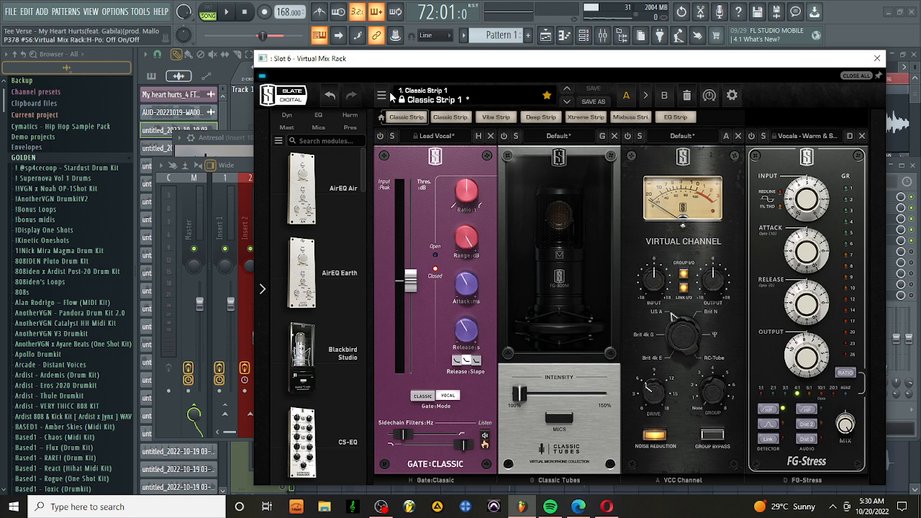
Audition the full mix with all four modules off and again with Gate:Classic on, leaving Gate:Classic enabled.
{"action": "key", "text": "space"}
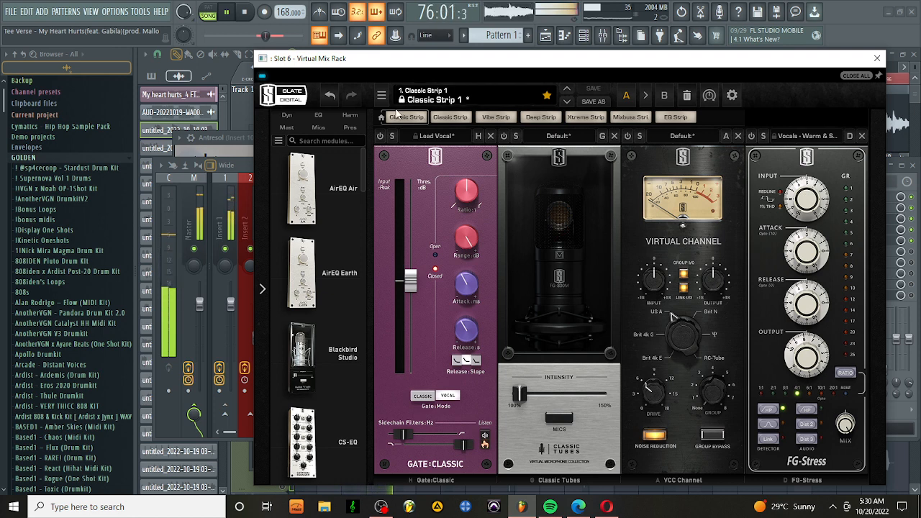
{"action": "key", "text": "space"}
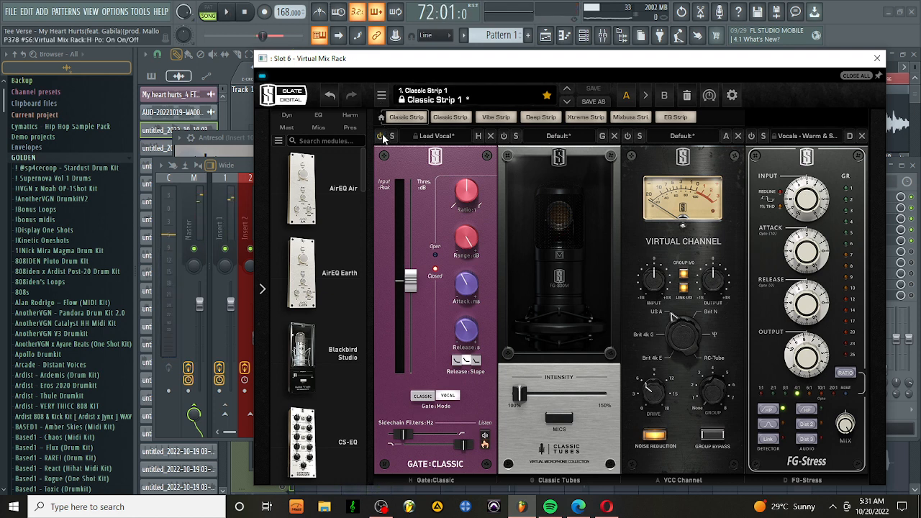
{"action": "key", "text": "space"}
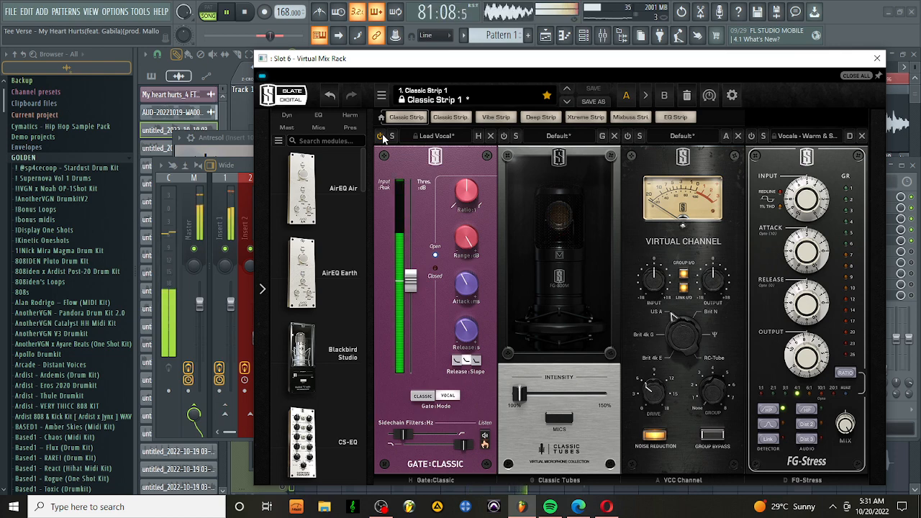
{"action": "key", "text": "space"}
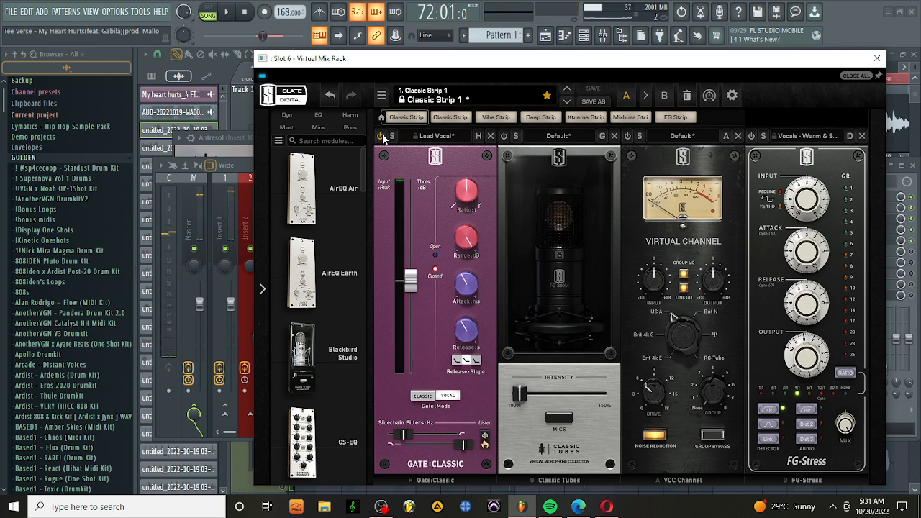
Audition the full mix with the Classic Tubes microphone module off and on, leaving it enabled.
{"action": "left_click", "coordinate": [504, 137]}
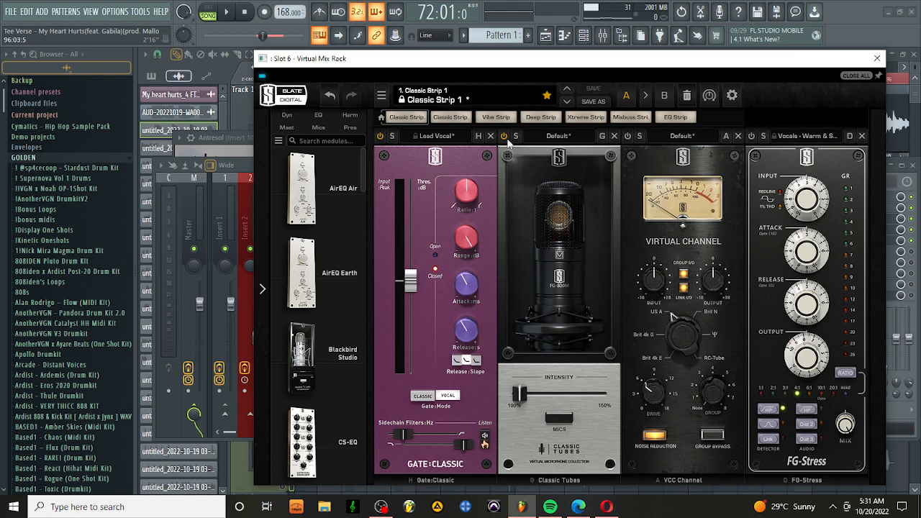
{"action": "left_click", "coordinate": [505, 137]}
{"action": "key", "text": "space"}
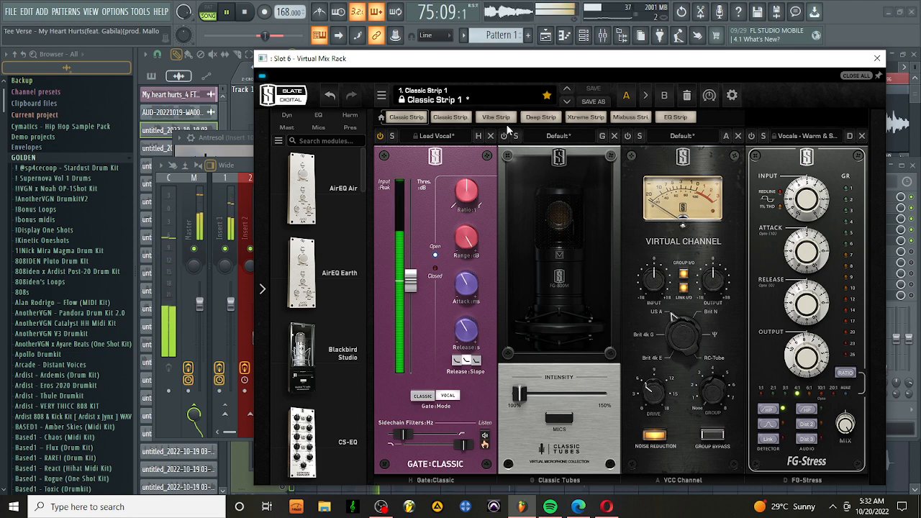
{"action": "key", "text": "space"}
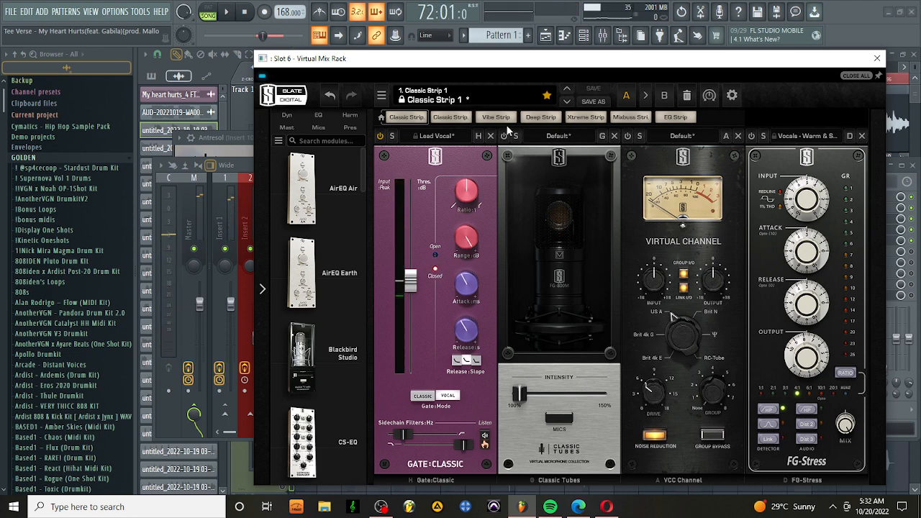
{"action": "left_click", "coordinate": [504, 140]}
{"action": "key", "text": "space"}
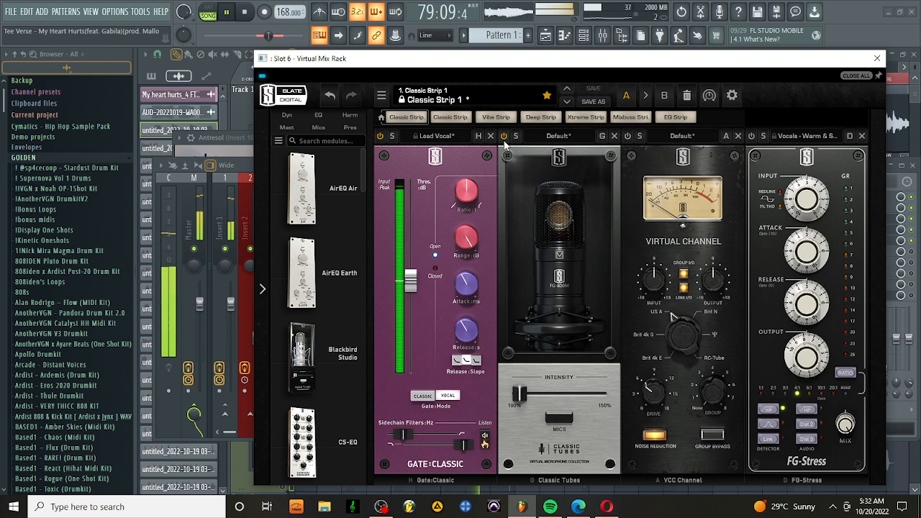
{"action": "key", "text": "space"}
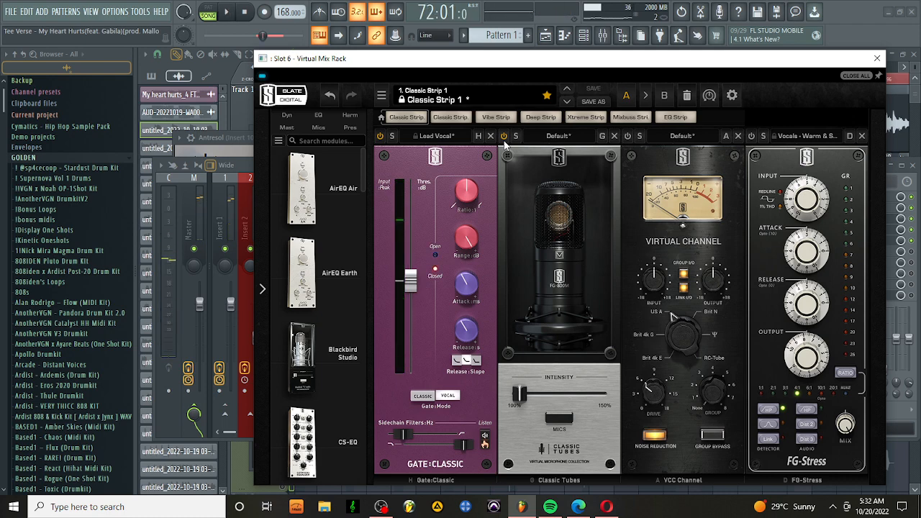
Enable the VCC Channel module and audition the full mix through it.
{"action": "left_click", "coordinate": [627, 135]}
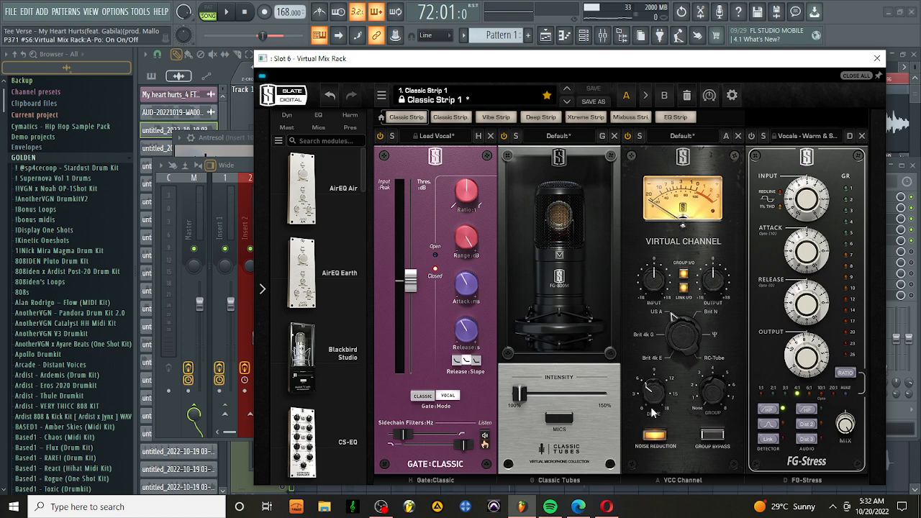
{"action": "mouse_move", "coordinate": [660, 400]}
{"action": "key", "text": "space"}
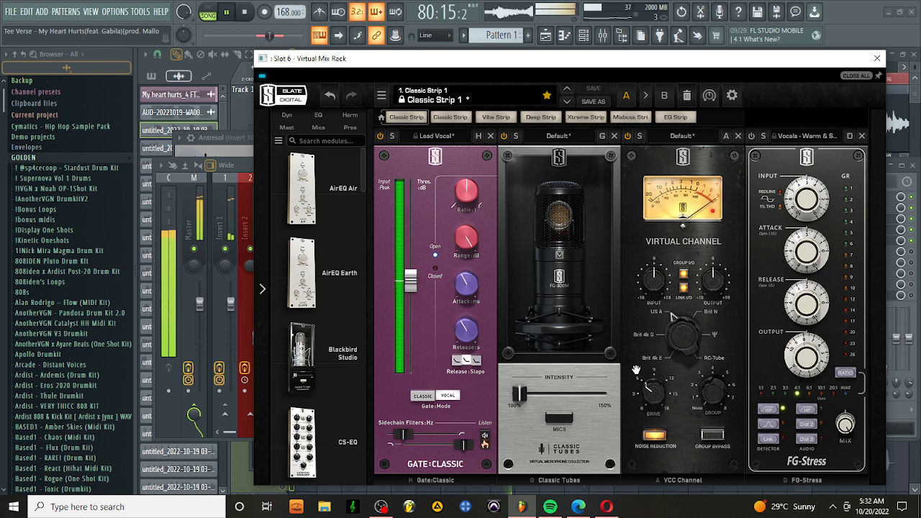
{"action": "key", "text": "space"}
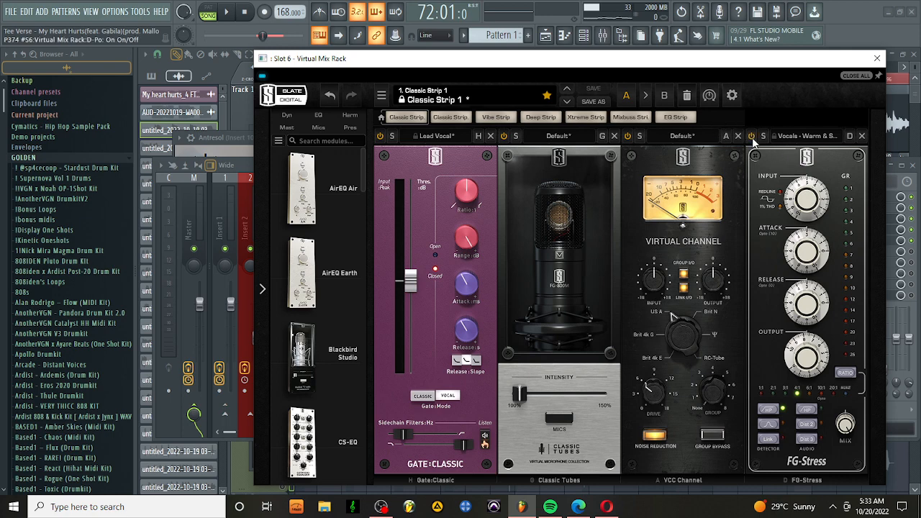
Audition the full mix with the FG-Stress module off and on, leaving it enabled.
{"action": "key", "text": "space"}
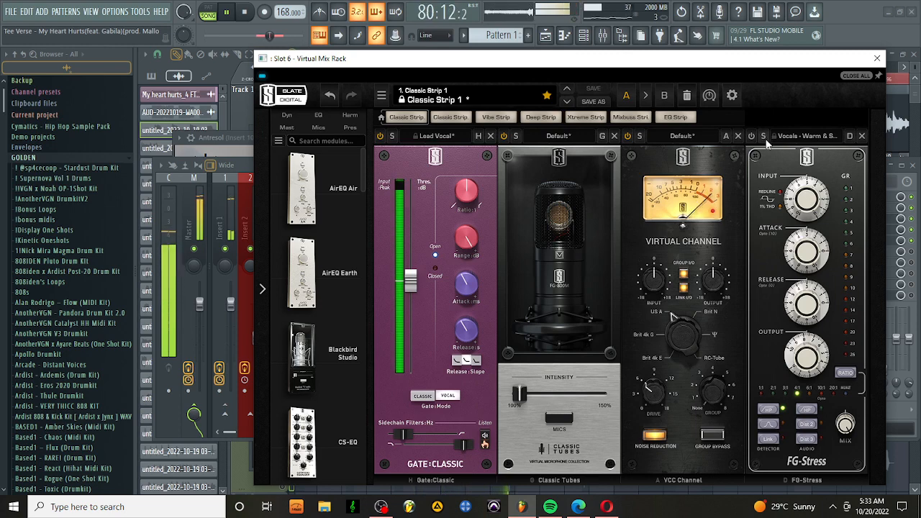
{"action": "key", "text": "space"}
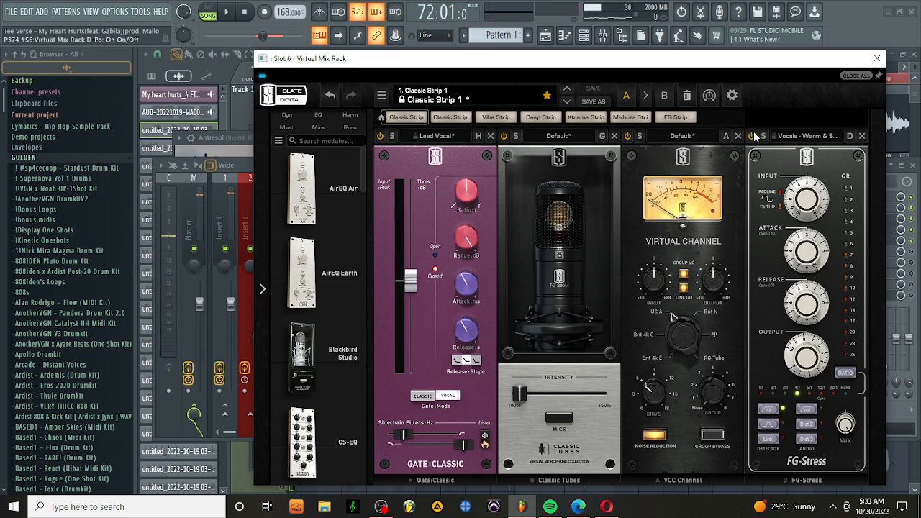
{"action": "key", "text": "space"}
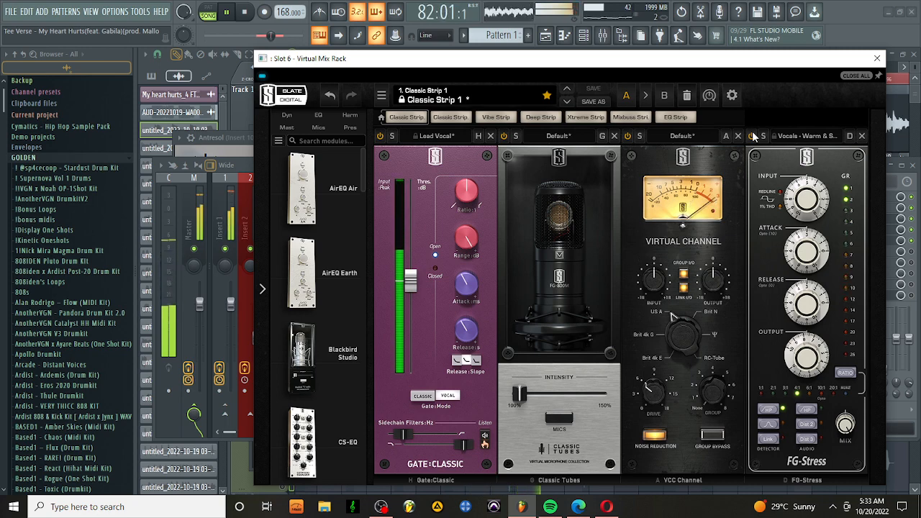
{"action": "key", "text": "space"}
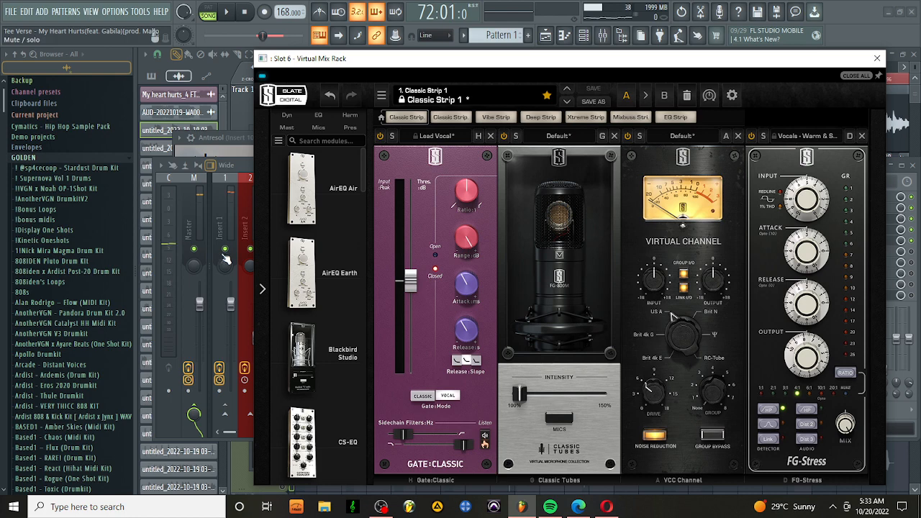
Mute mixer insert 1, audition the vocal with FG-Stress off and on, leaving it enabled, and close the Virtual Mix Rack window.
{"action": "key", "text": "space"}
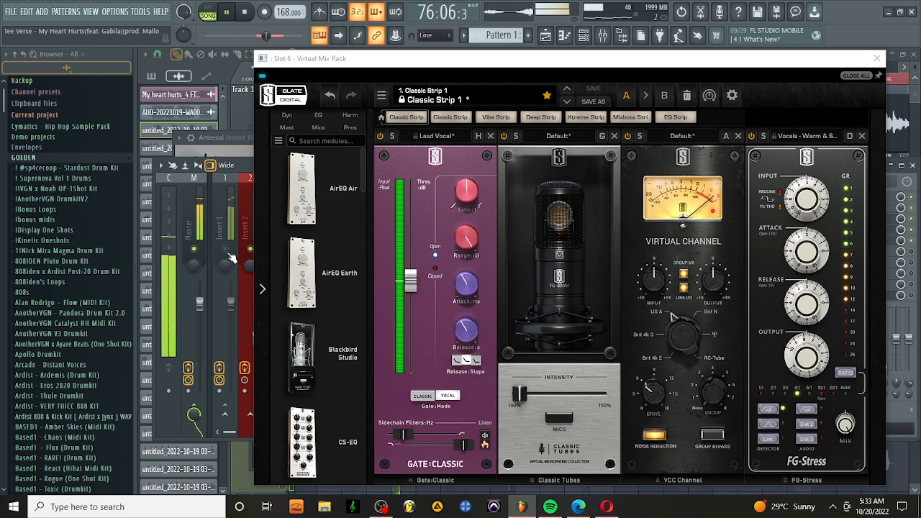
{"action": "key", "text": "space"}
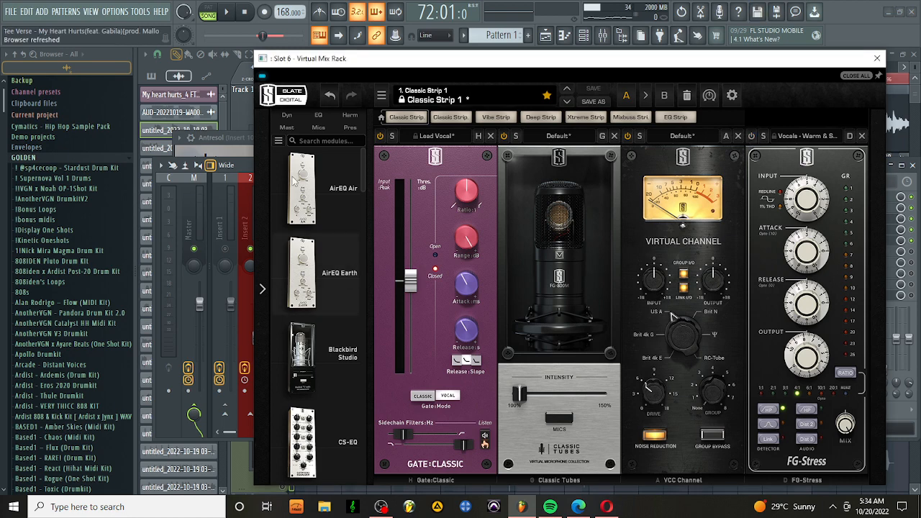
{"action": "left_click", "coordinate": [229, 13]}
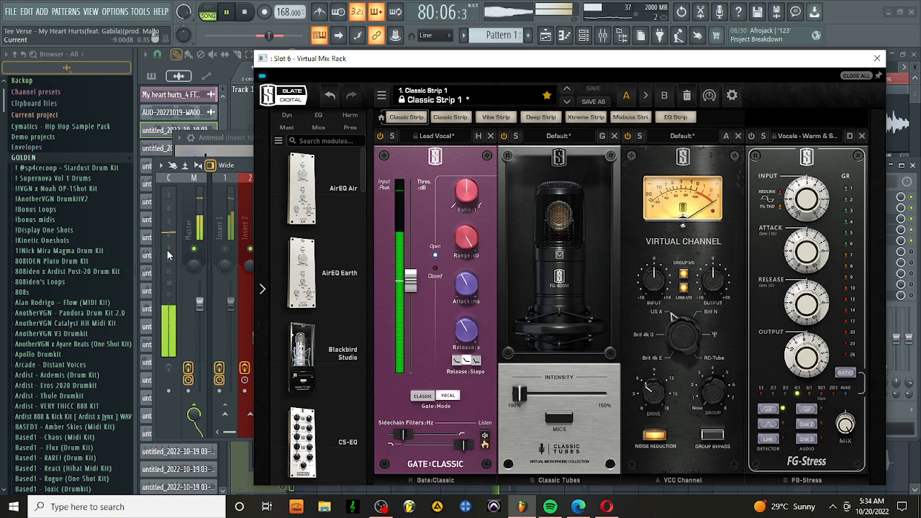
{"action": "key", "text": "space"}
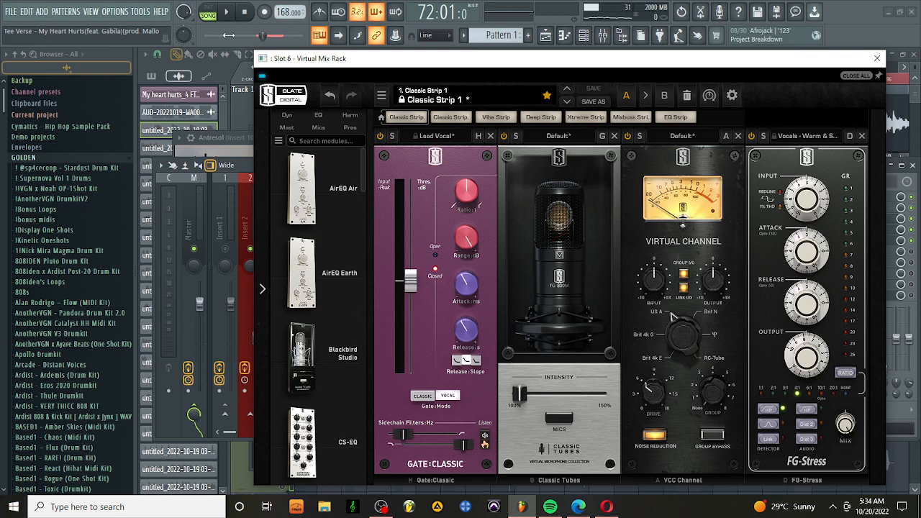
{"action": "left_click", "coordinate": [232, 13]}
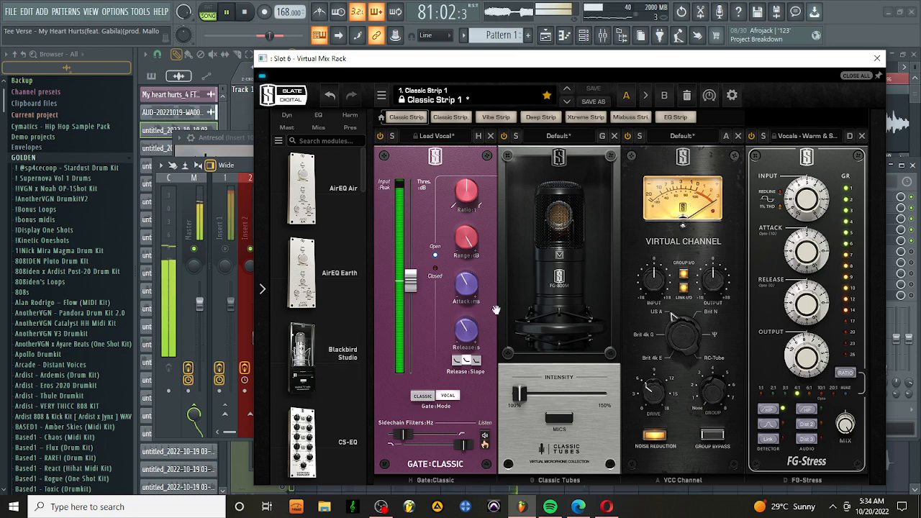
{"action": "key", "text": "space"}
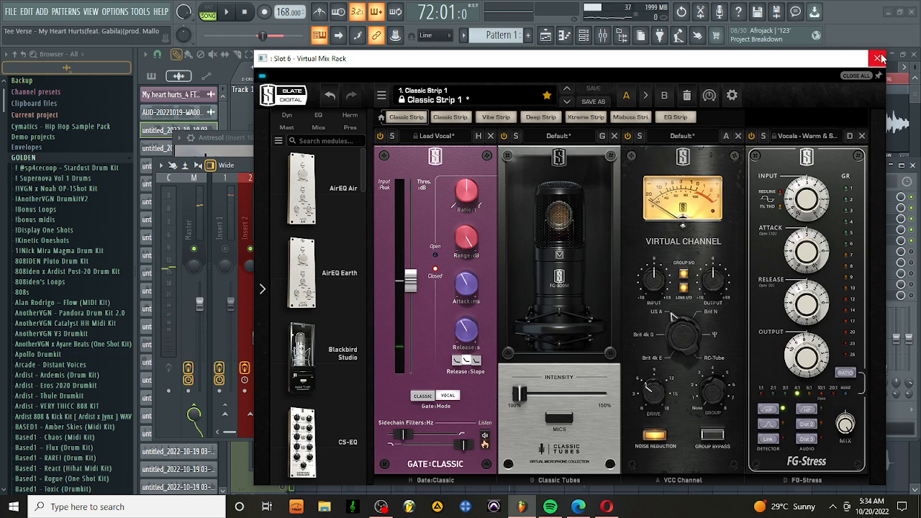
{"action": "left_click", "coordinate": [877, 58]}
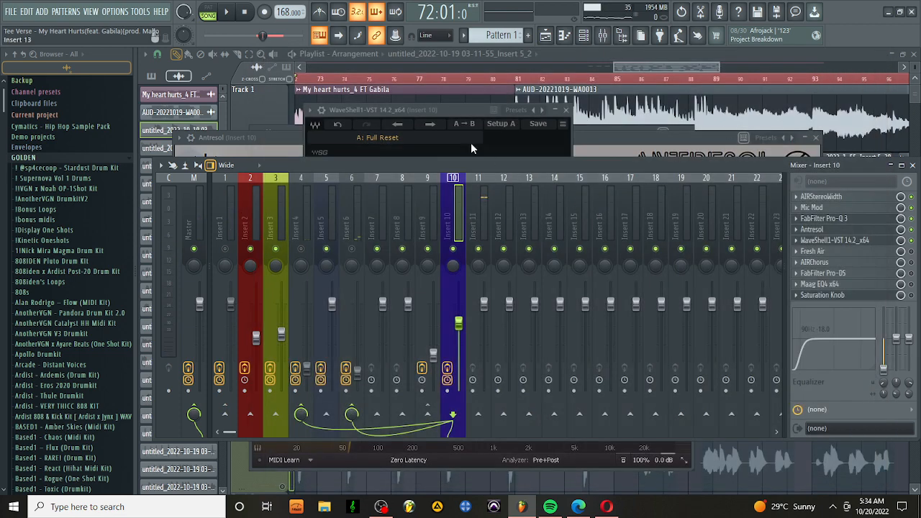
Bring back StudioRack, enable its RCompressor slot, open the compressor, and audition the vocal through it.
{"action": "left_click", "coordinate": [454, 108]}
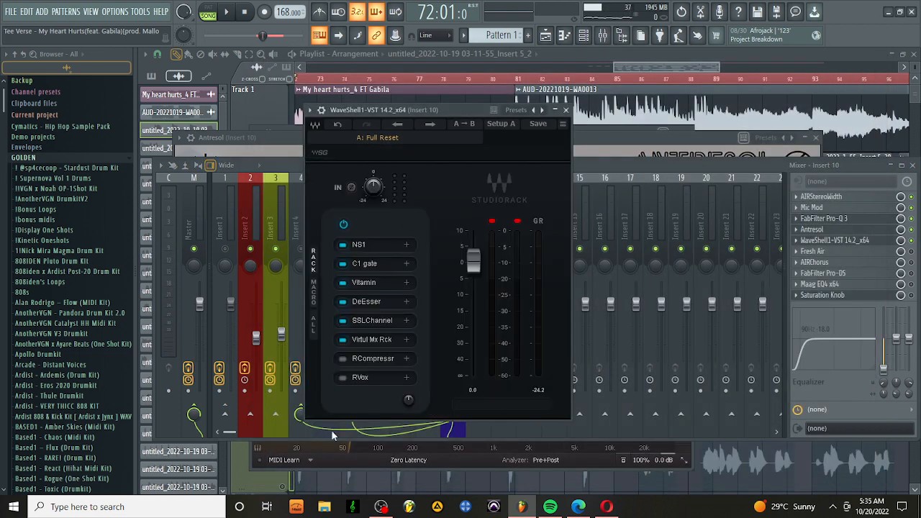
{"action": "left_click", "coordinate": [344, 358]}
{"action": "left_click", "coordinate": [363, 358]}
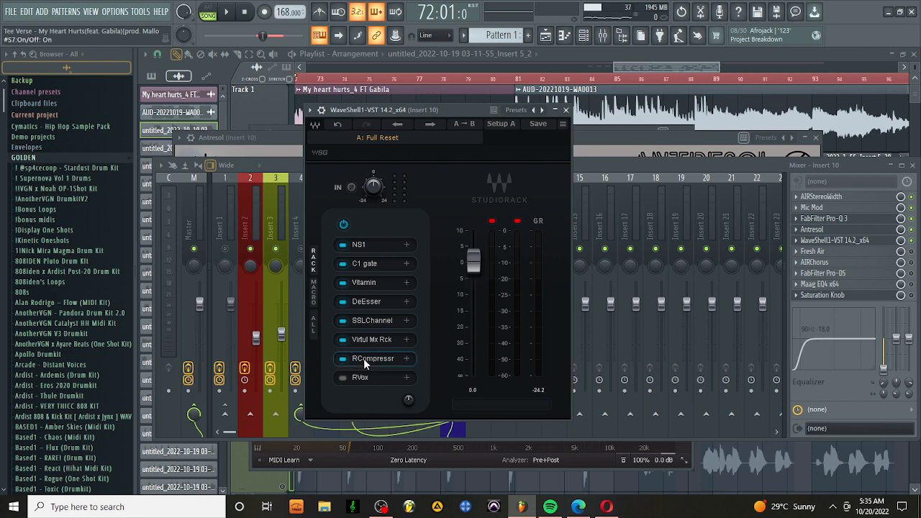
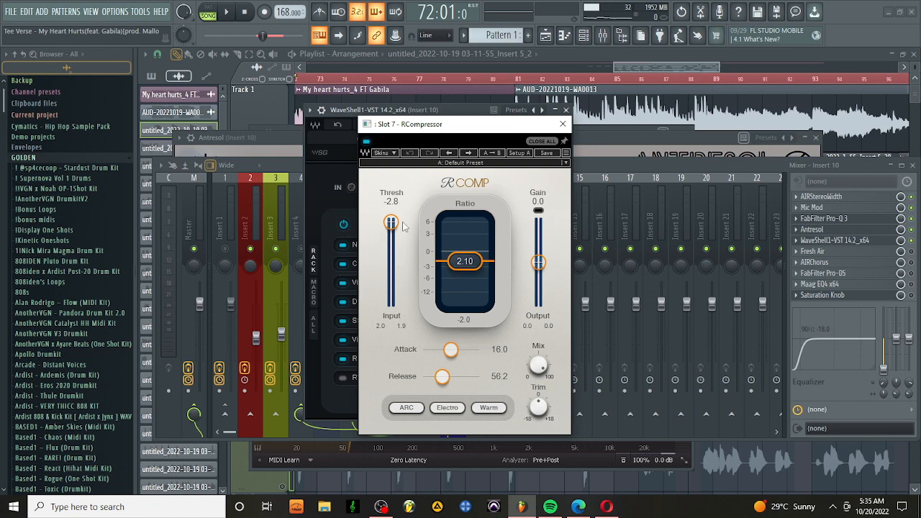
{"action": "key", "text": "space"}
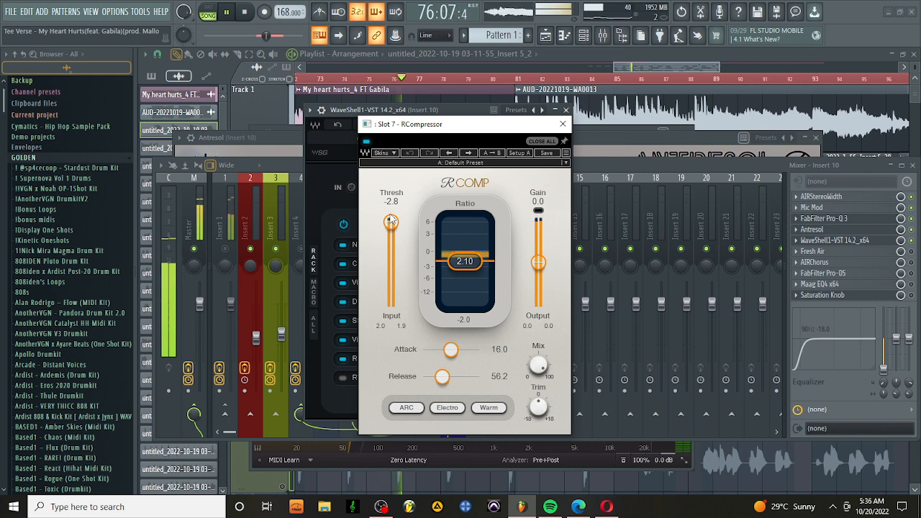
{"action": "key", "text": "space"}
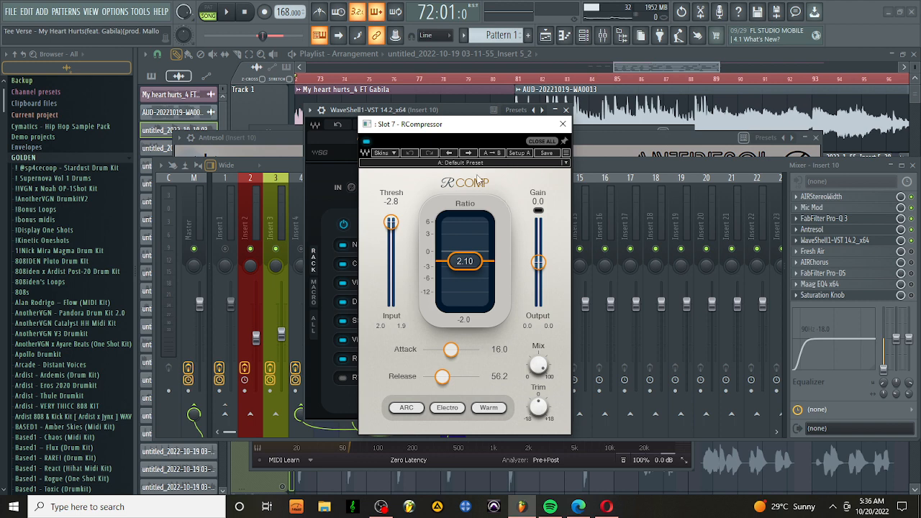
{"action": "key", "text": "space"}
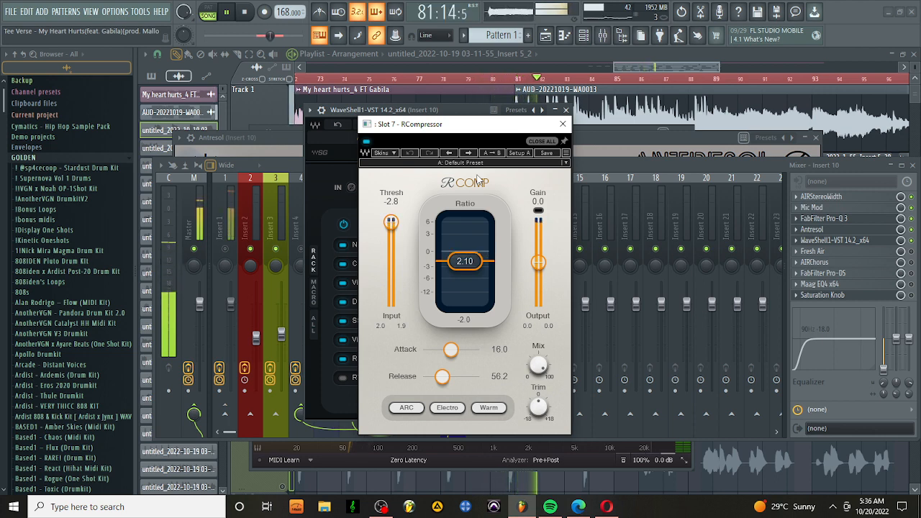
{"action": "key", "text": "space"}
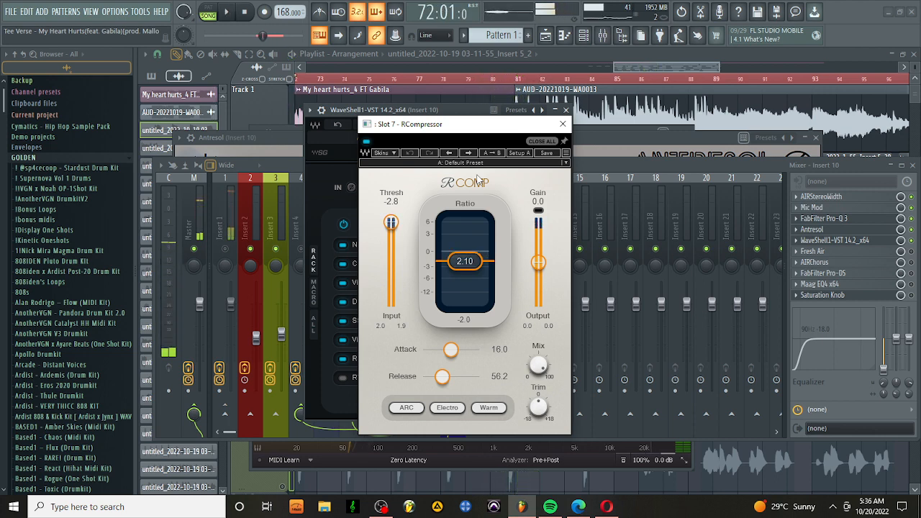
Unmute mixer insert 1, audition the full mix through RCompressor, and close the compressor window.
{"action": "left_click", "coordinate": [227, 249]}
{"action": "key", "text": "space"}
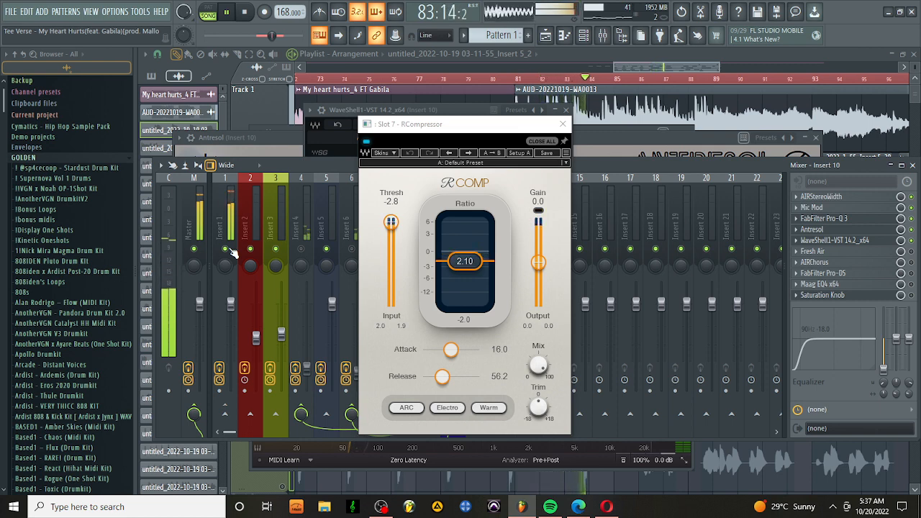
{"action": "key", "text": "space"}
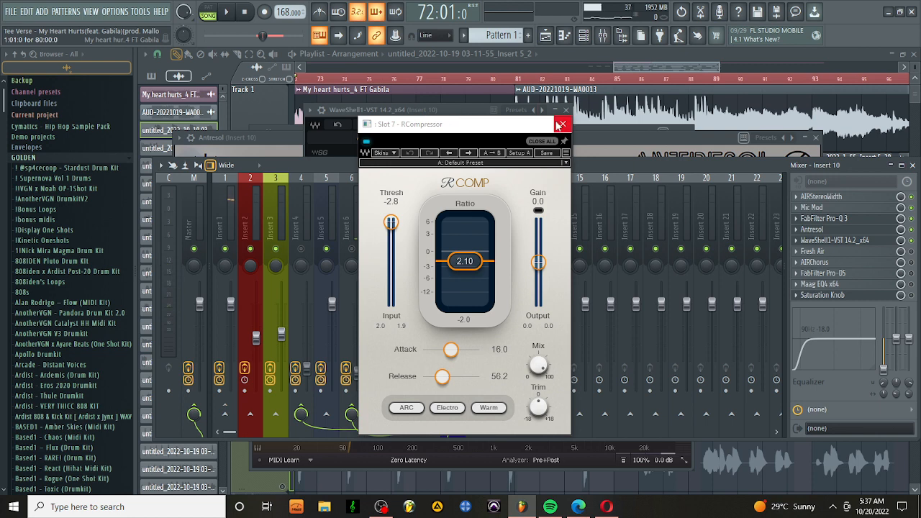
{"action": "left_click", "coordinate": [561, 125]}
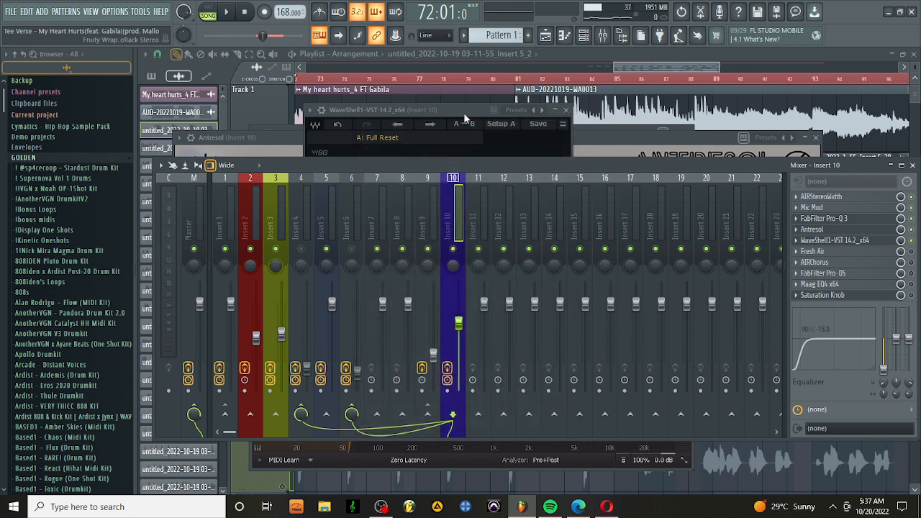
Open RVox from StudioRack, mute mixer insert 1, and audition the vocal with RVox off and on, leaving it enabled.
{"action": "left_click", "coordinate": [463, 113]}
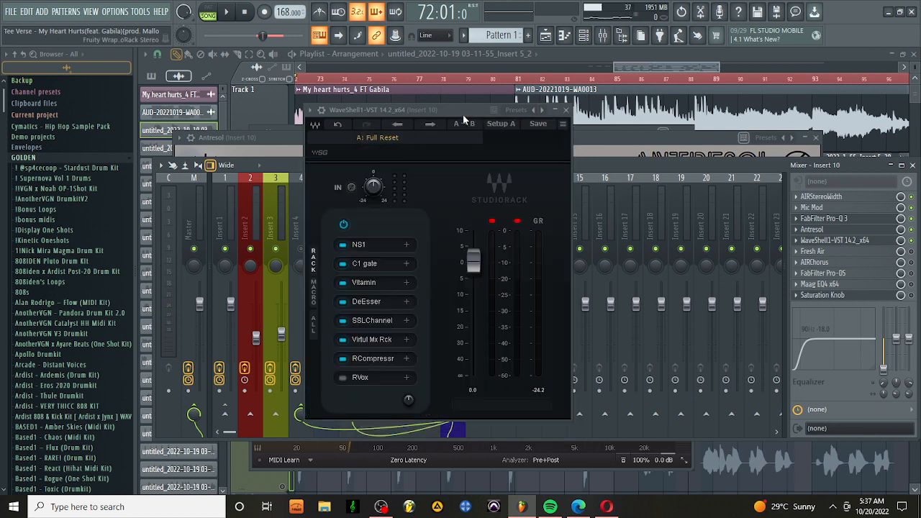
{"action": "left_click", "coordinate": [361, 377]}
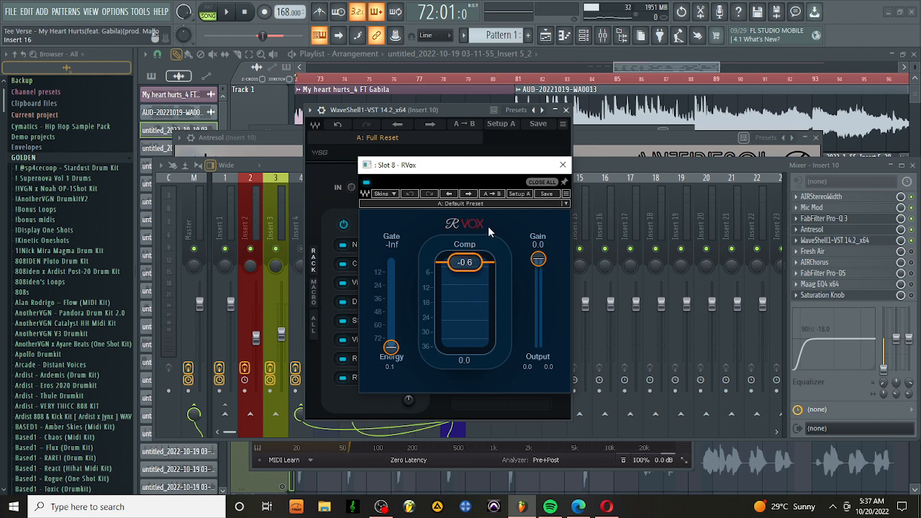
{"action": "left_click", "coordinate": [227, 249]}
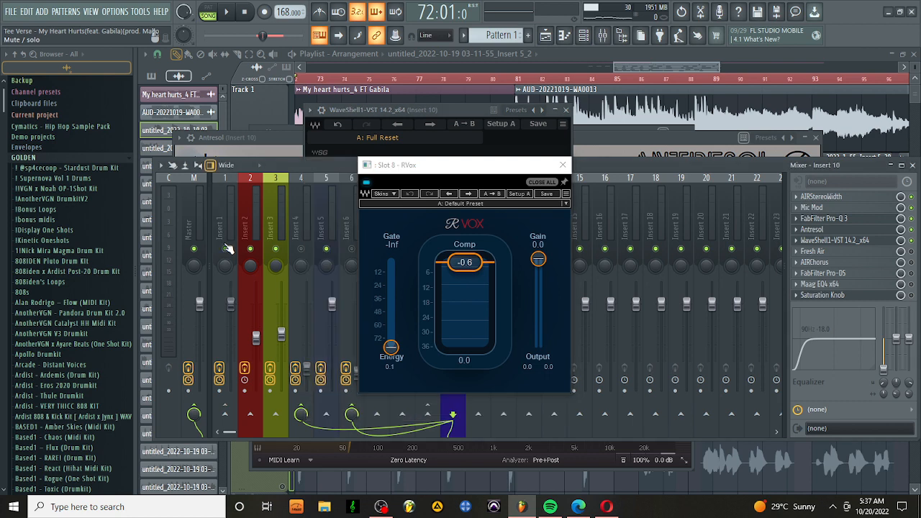
{"action": "left_click", "coordinate": [367, 182]}
{"action": "key", "text": "space"}
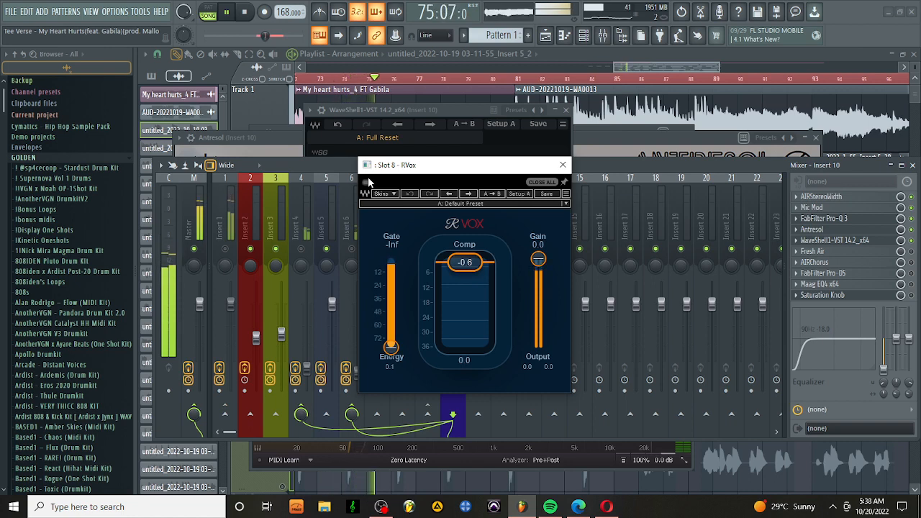
{"action": "key", "text": "space"}
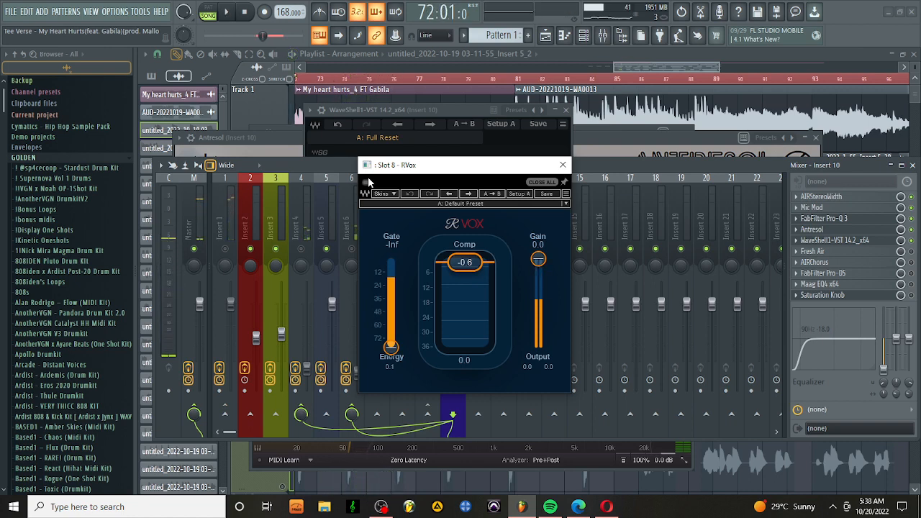
{"action": "key", "text": "space"}
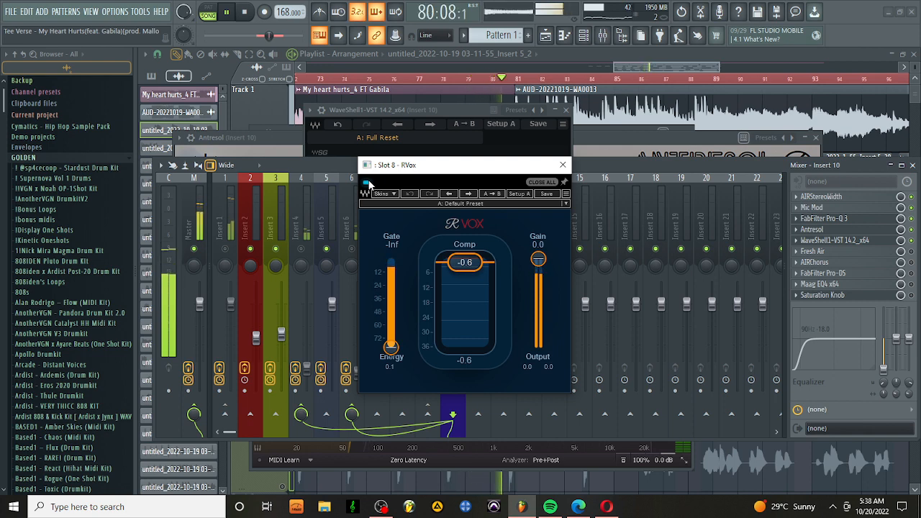
{"action": "key", "text": "space"}
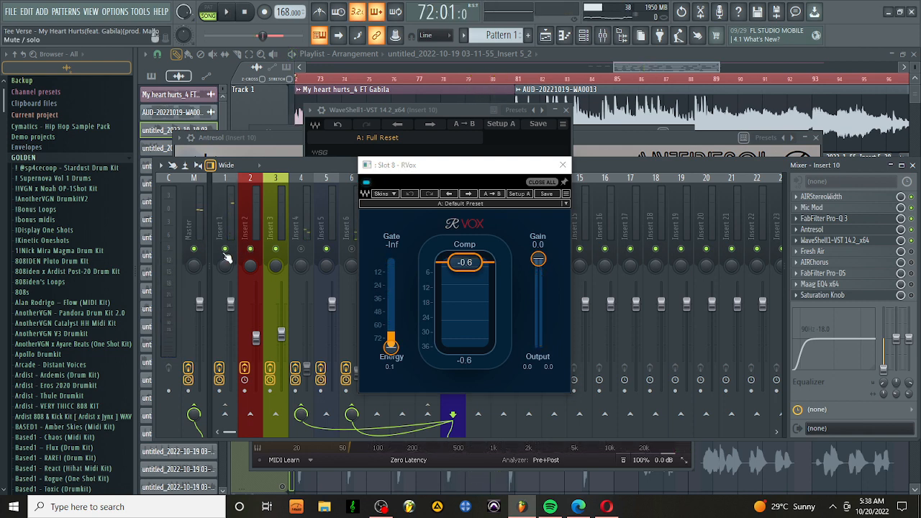
Audition the full mix through RVox with mixer insert 1 unmuted, and close the RVox window.
{"action": "key", "text": "space"}
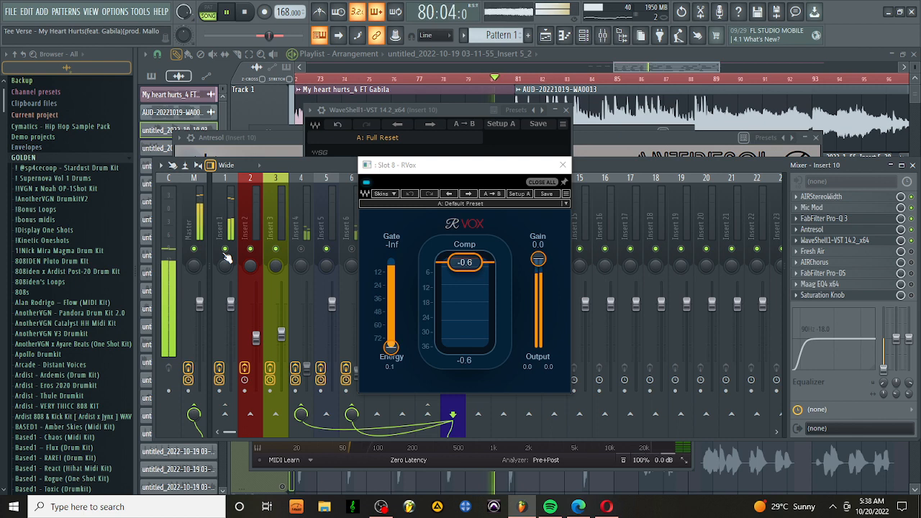
{"action": "key", "text": "space"}
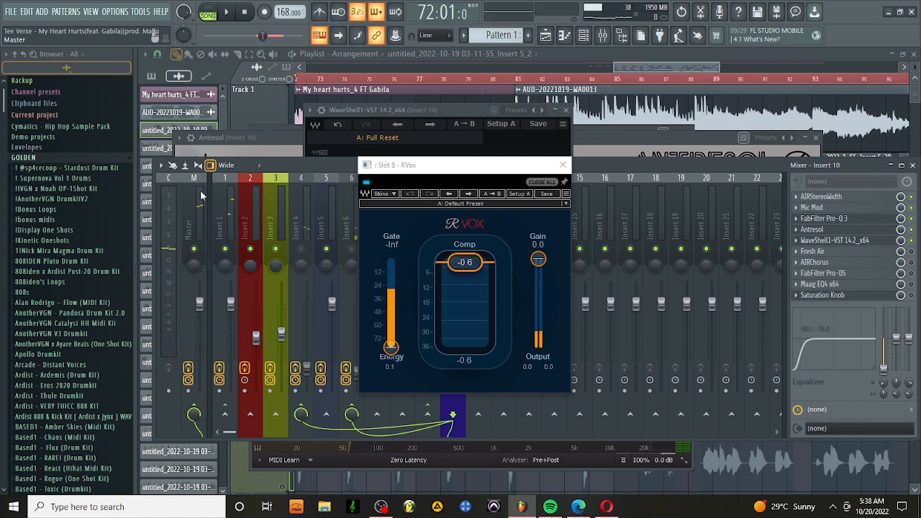
{"action": "left_click", "coordinate": [562, 165]}
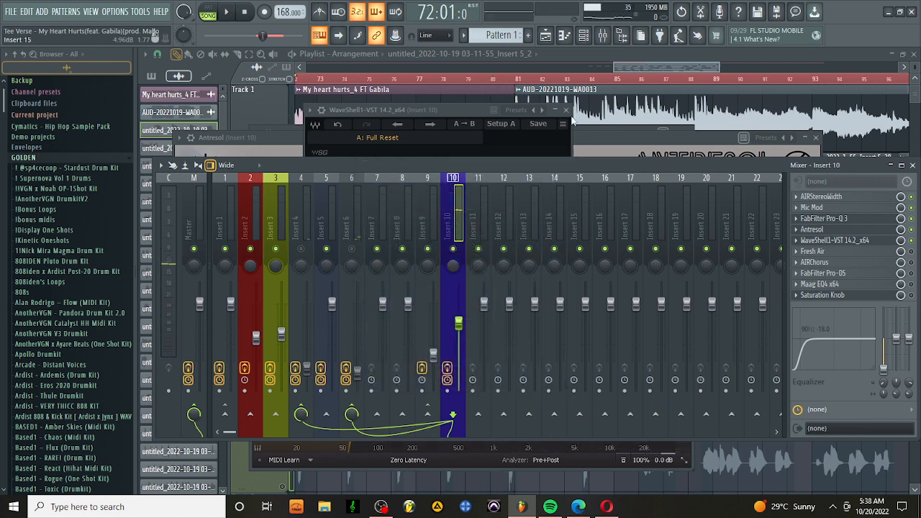
Close the StudioRack, Antresol and FabFilter Pro-Q 3 windows and audition the vocal with mixer insert 1 muted.
{"action": "left_click", "coordinate": [566, 111]}
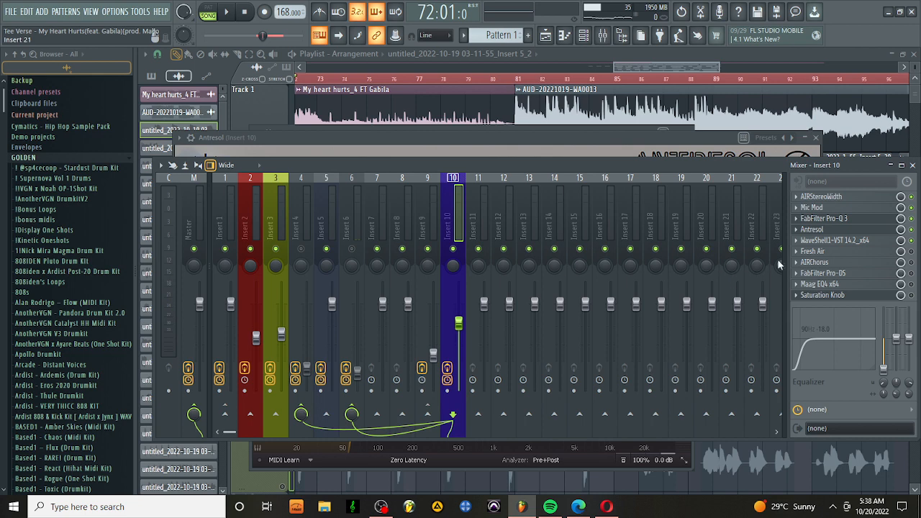
{"action": "left_click", "coordinate": [816, 138]}
{"action": "left_click", "coordinate": [693, 134]}
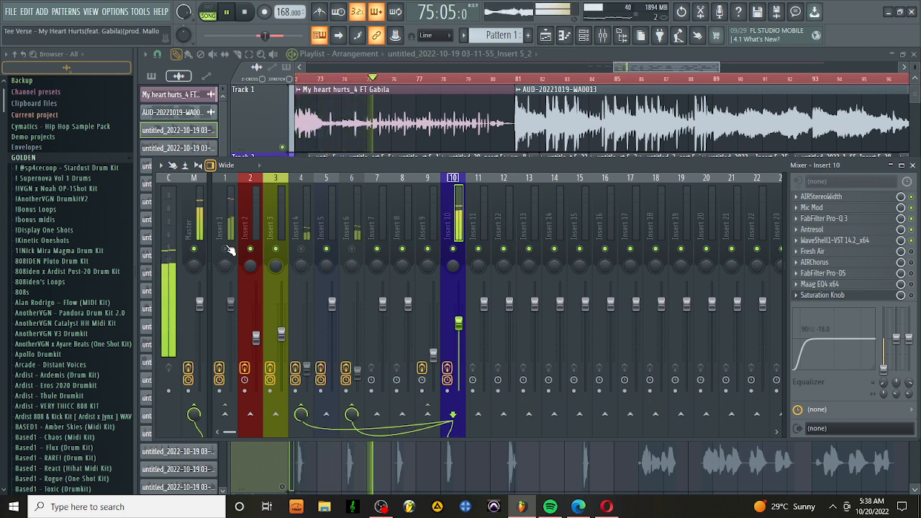
{"action": "key", "text": "space"}
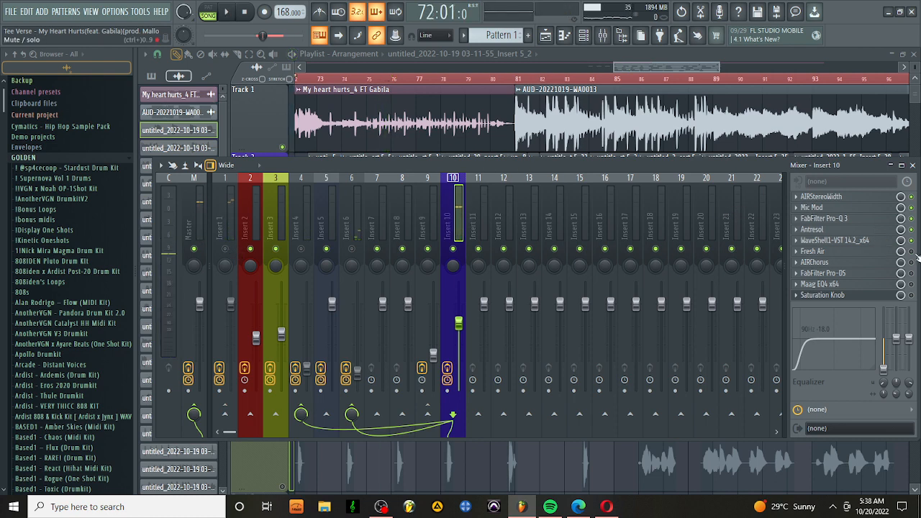
Open Fresh Air on insert 10, move its window fully into view, and audition the vocal through it.
{"action": "left_click", "coordinate": [879, 250]}
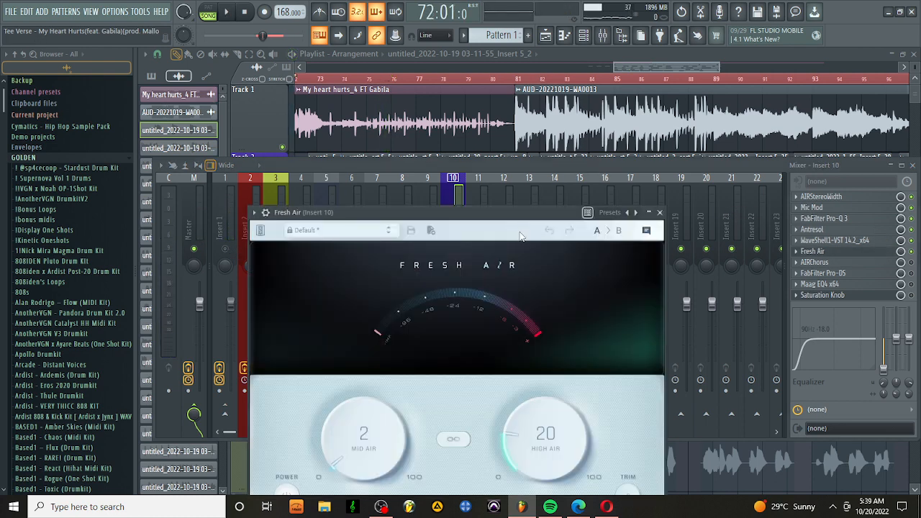
{"action": "left_click_drag", "start_coordinate": [521, 221], "coordinate": [520, 164]}
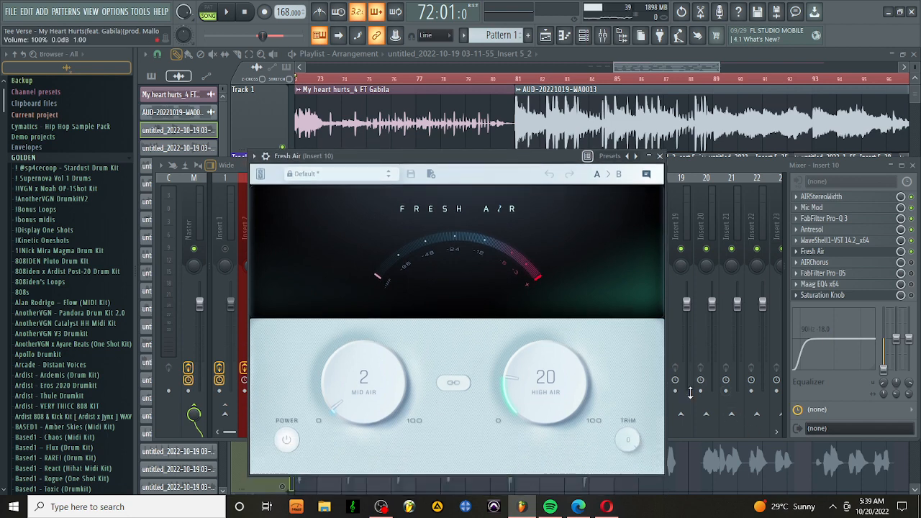
{"action": "key", "text": "space"}
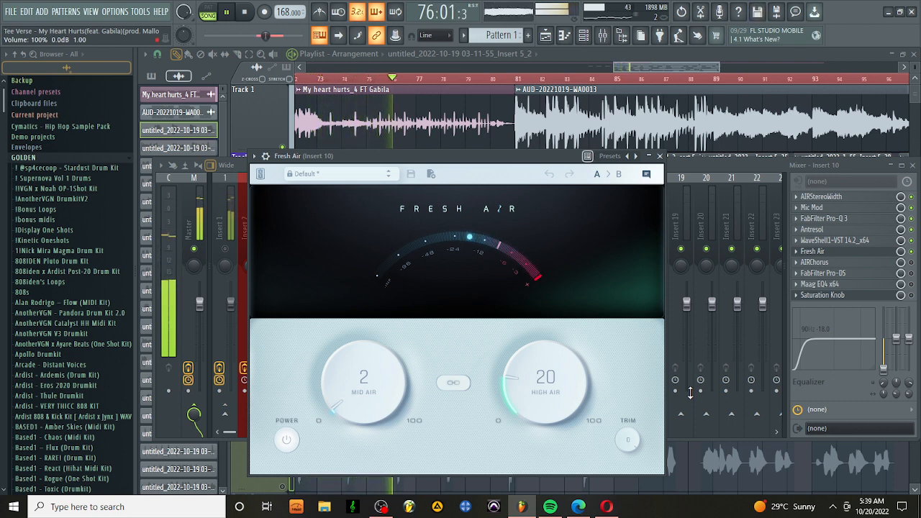
{"action": "key", "text": "space"}
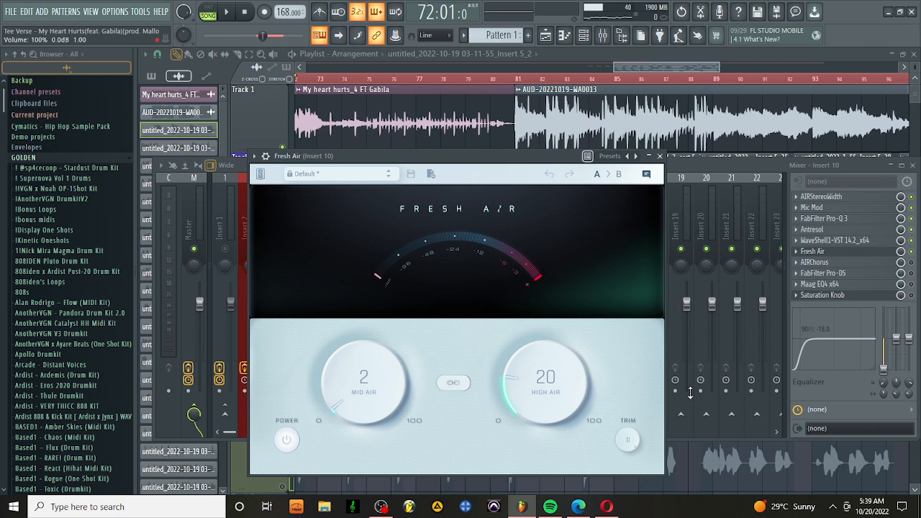
Audition the vocal while repeatedly switching Fresh Air's bypass on and off, leave it active, and close its window.
{"action": "key", "text": "space"}
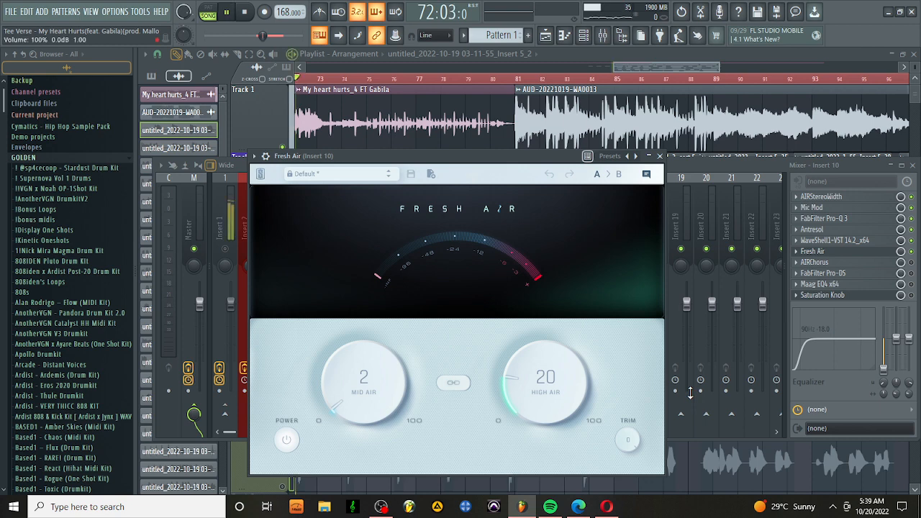
{"action": "left_click", "coordinate": [287, 440]}
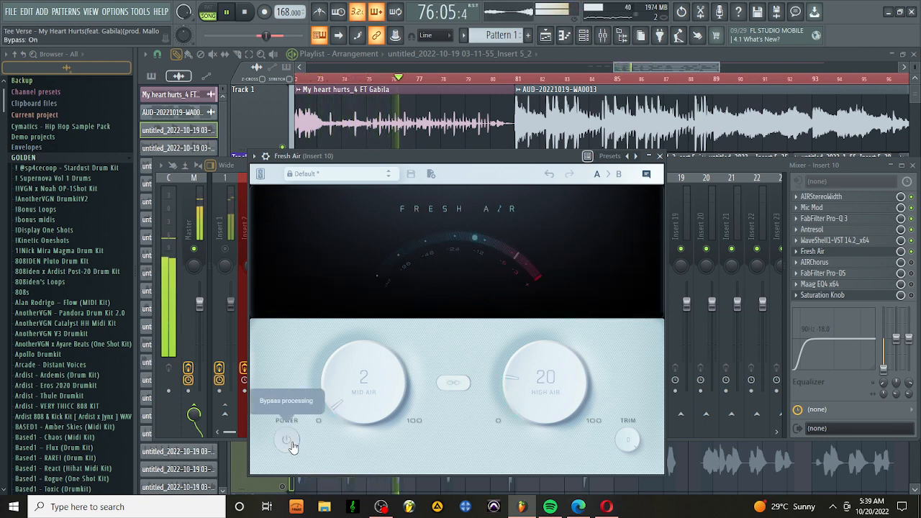
{"action": "left_click", "coordinate": [288, 440]}
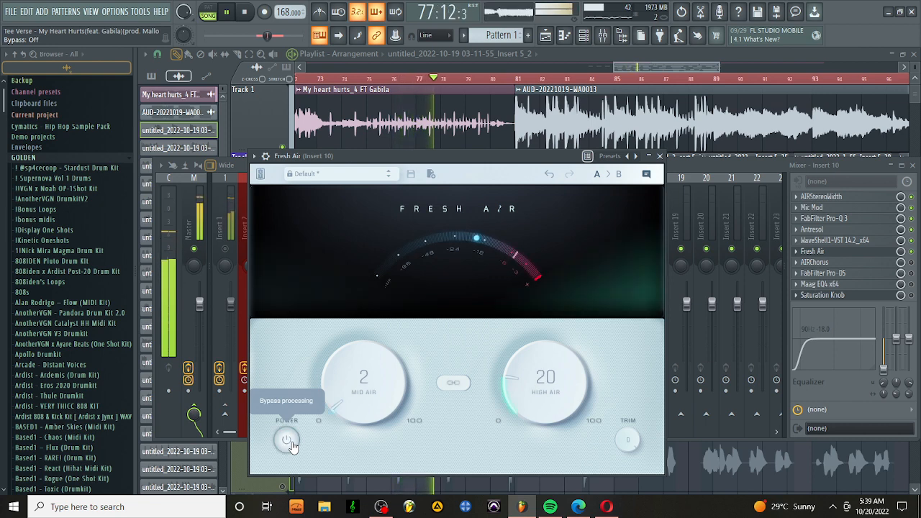
{"action": "left_click", "coordinate": [281, 448]}
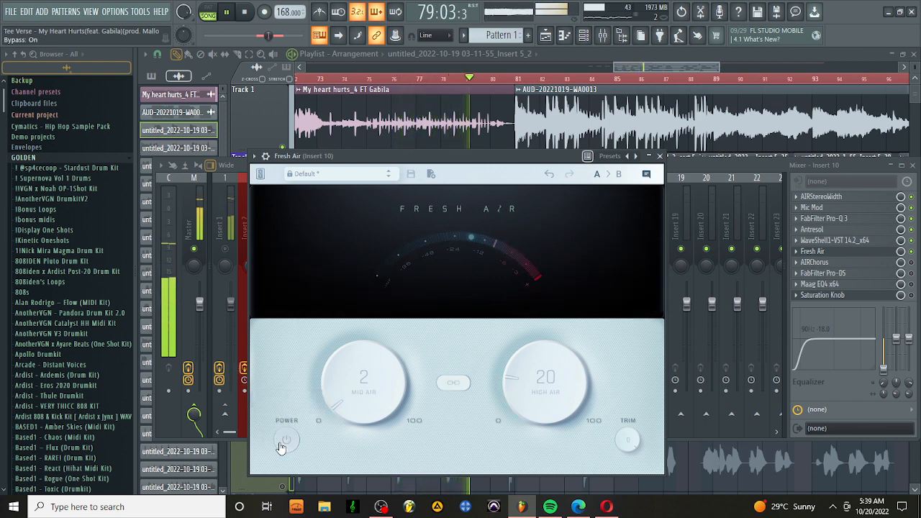
{"action": "left_click", "coordinate": [280, 448]}
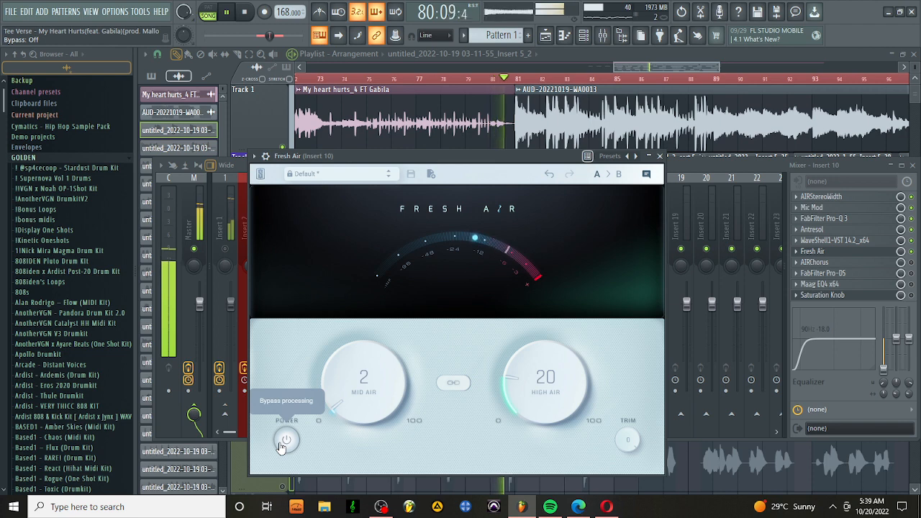
{"action": "left_click", "coordinate": [284, 441]}
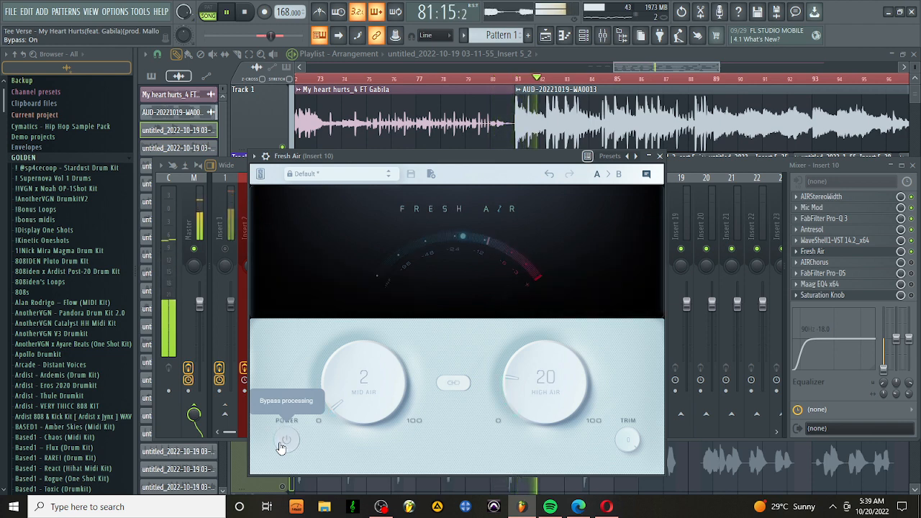
{"action": "left_click", "coordinate": [285, 441]}
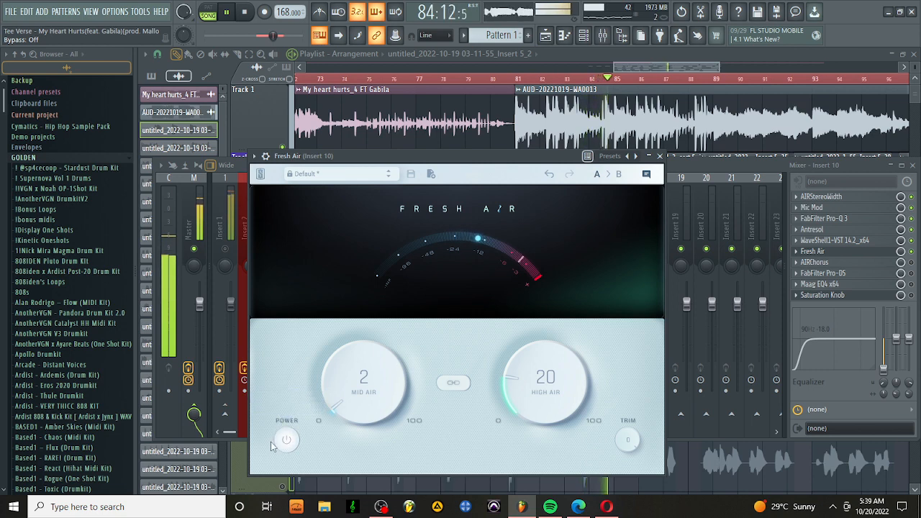
{"action": "left_click", "coordinate": [659, 155]}
{"action": "key", "text": "space"}
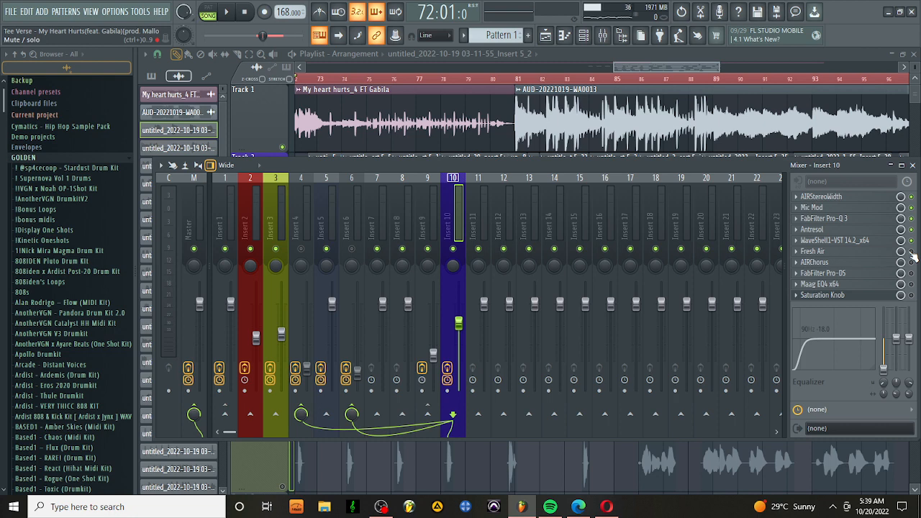
Audition the full mix with Fresh Air off on insert 10, and replay it with Fresh Air switched on.
{"action": "key", "text": "space"}
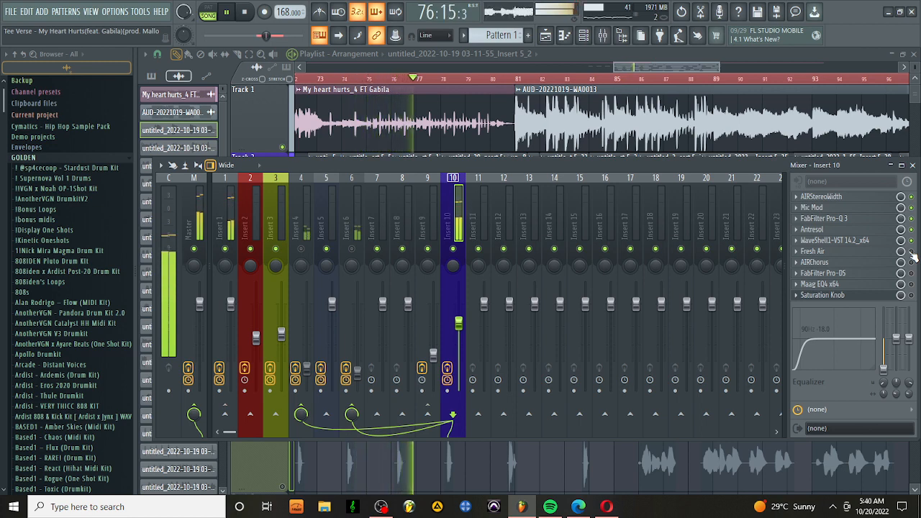
{"action": "key", "text": "space"}
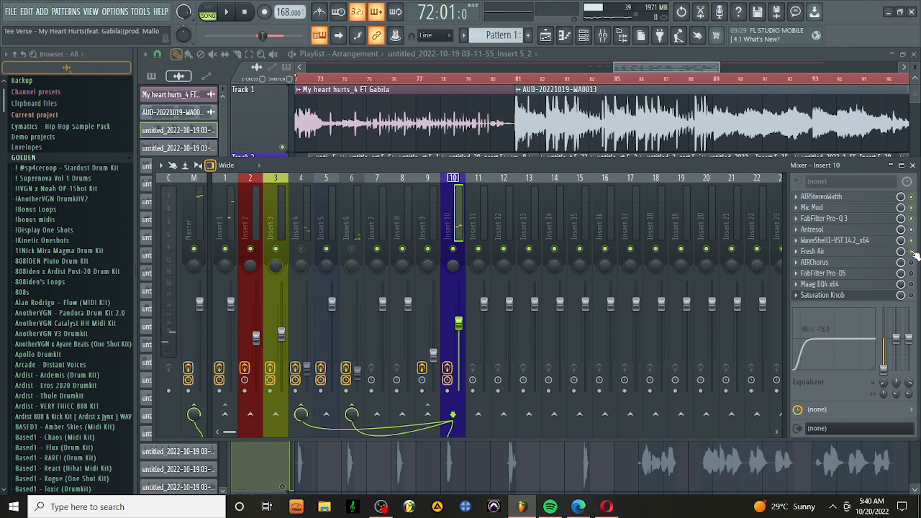
{"action": "key", "text": "space"}
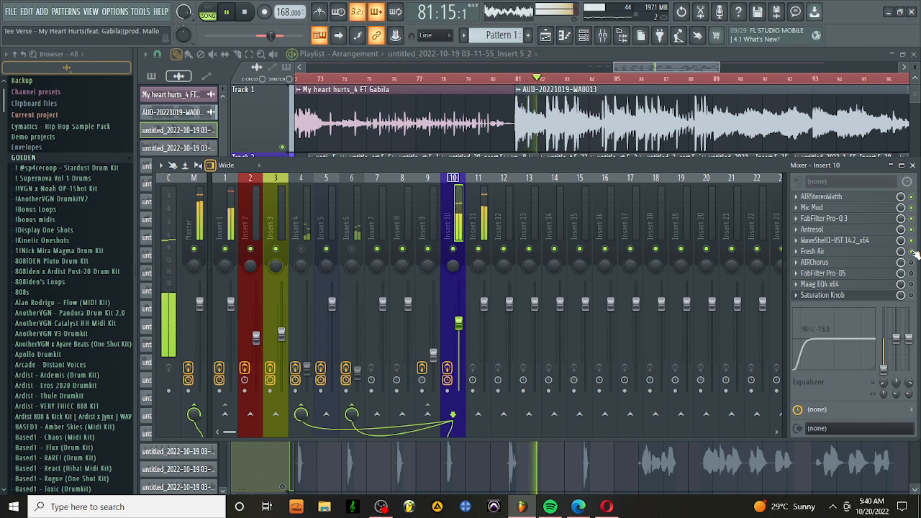
{"action": "key", "text": "space"}
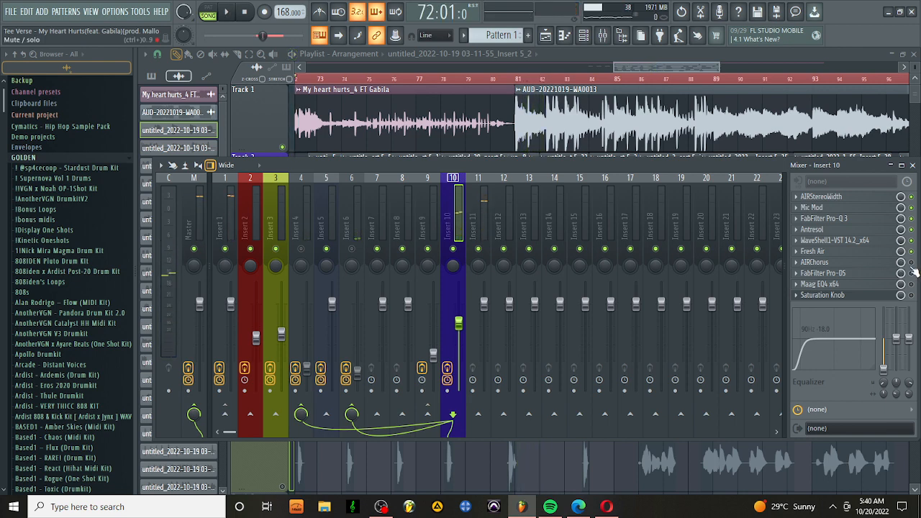
View the AIRChorus settings on insert 10, mute mixer insert 1, and audition the vocal with the chorus off.
{"action": "left_click", "coordinate": [864, 268]}
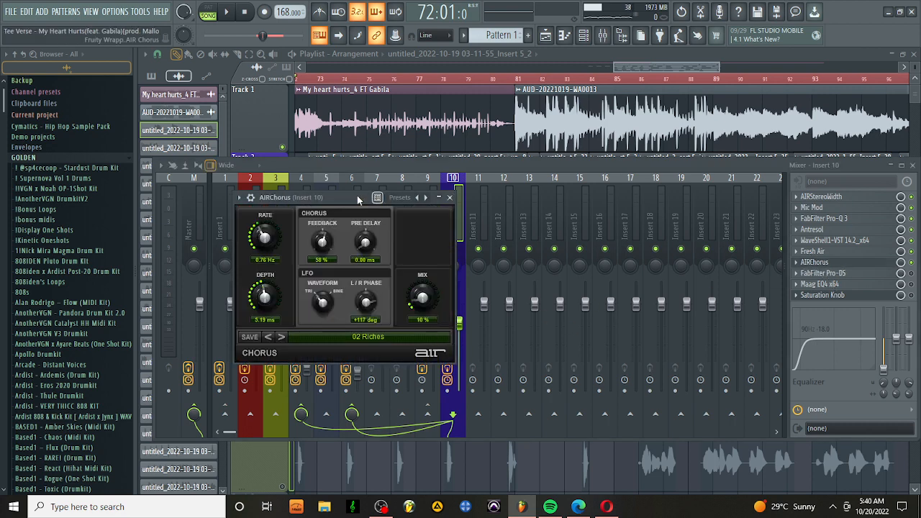
{"action": "left_click", "coordinate": [225, 251]}
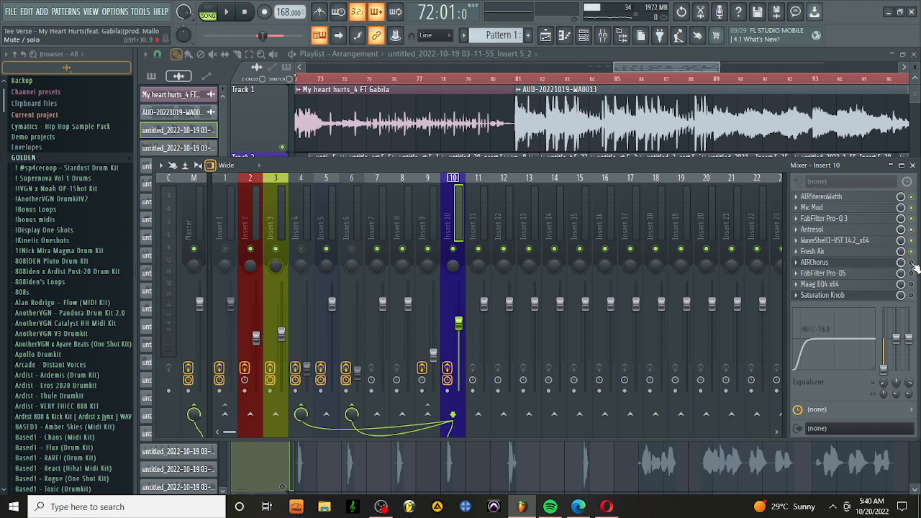
{"action": "key", "text": "space"}
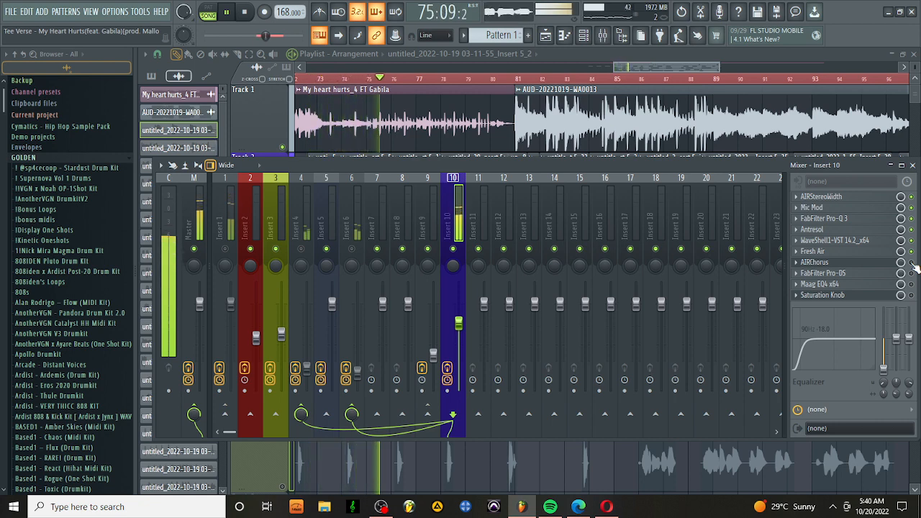
{"action": "key", "text": "space"}
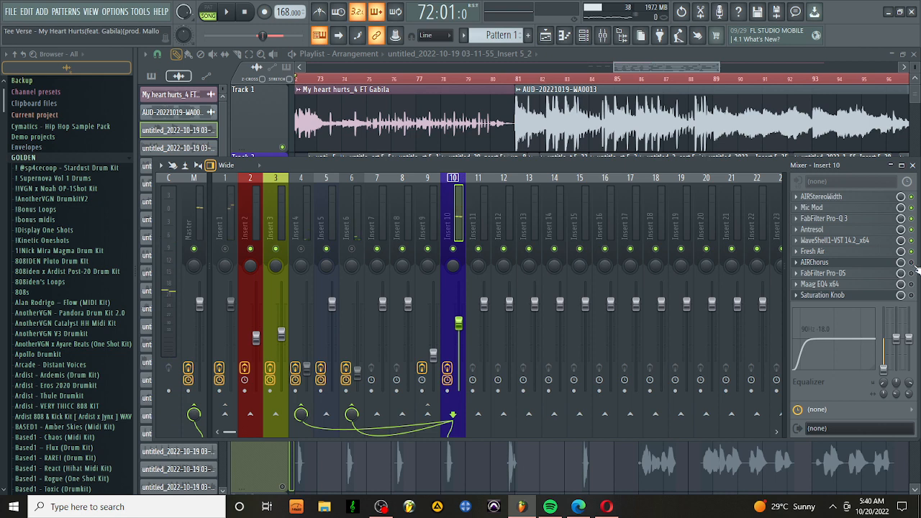
Switch AIRChorus on and audition the vocal alone, followed by the full mix with mixer insert 1 unmuted.
{"action": "key", "text": "space"}
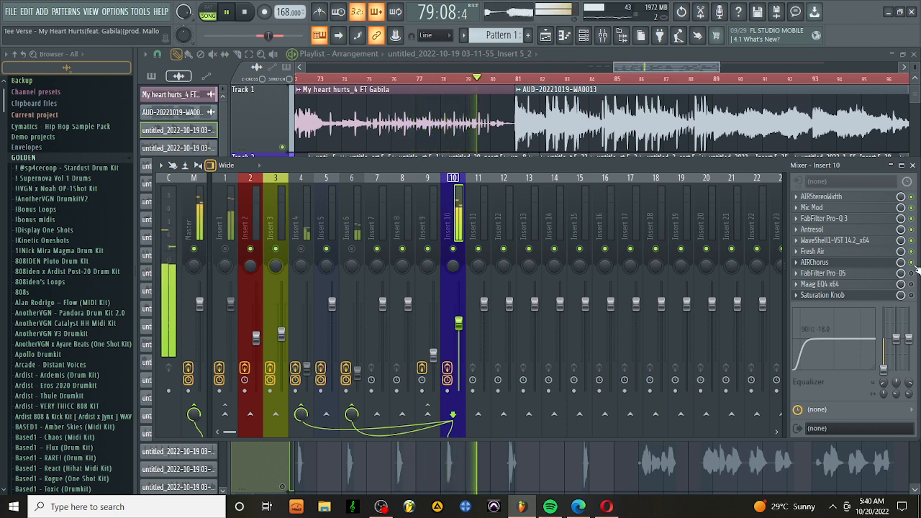
{"action": "key", "text": "space"}
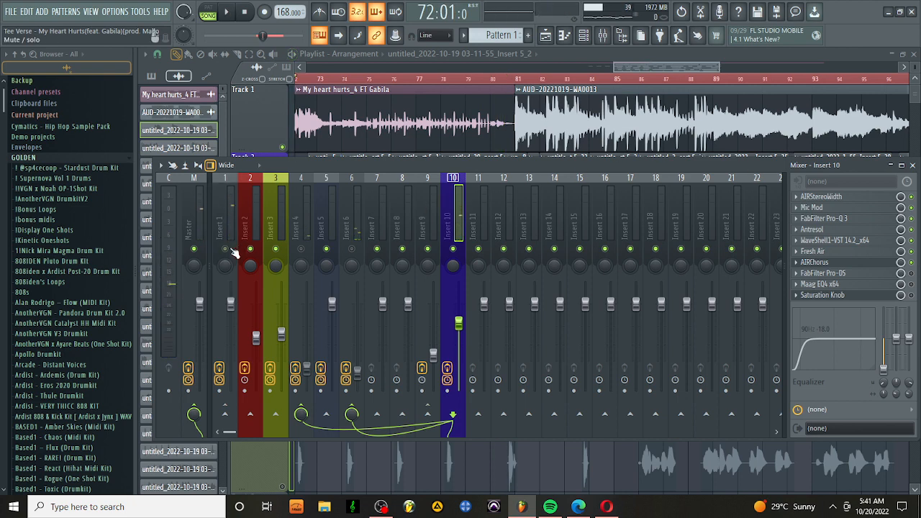
{"action": "key", "text": "space"}
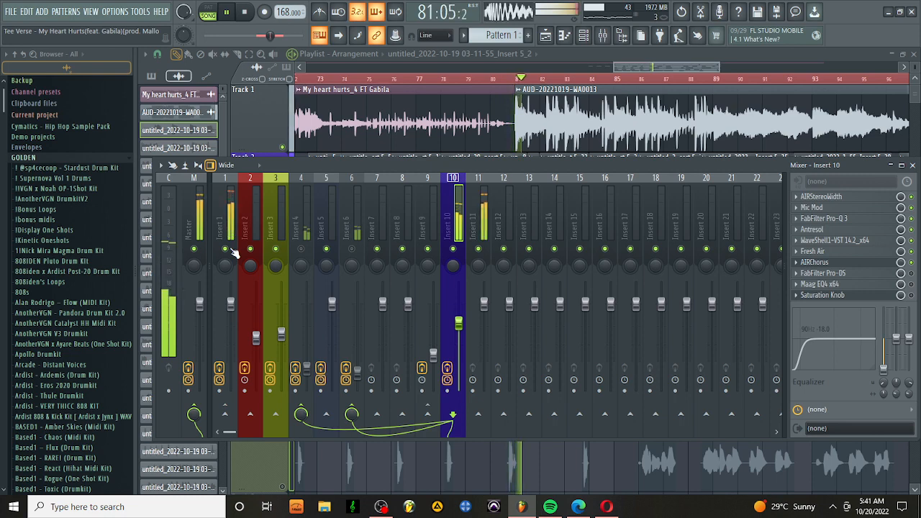
{"action": "key", "text": "space"}
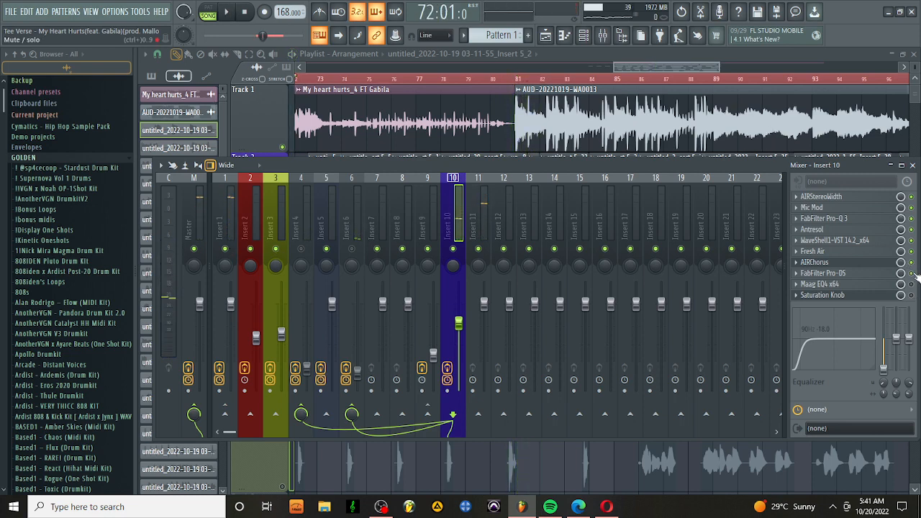
With FabFilter Pro-DS enabled on insert 10, open its window, audition the full mix through it, and close it.
{"action": "left_click", "coordinate": [855, 274]}
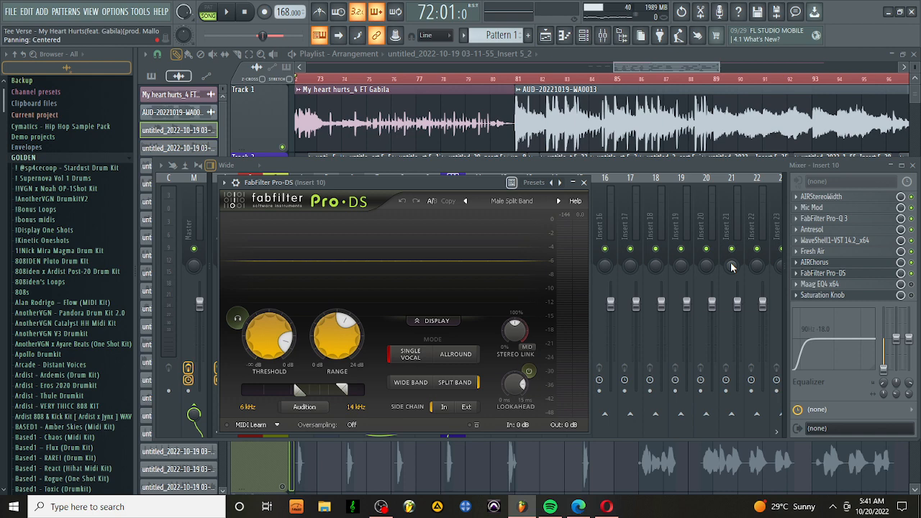
{"action": "key", "text": "space"}
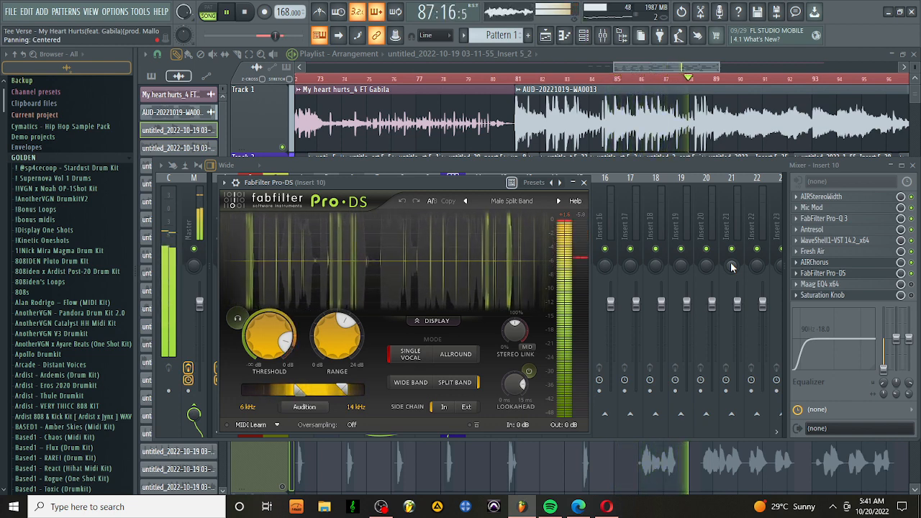
{"action": "key", "text": "space"}
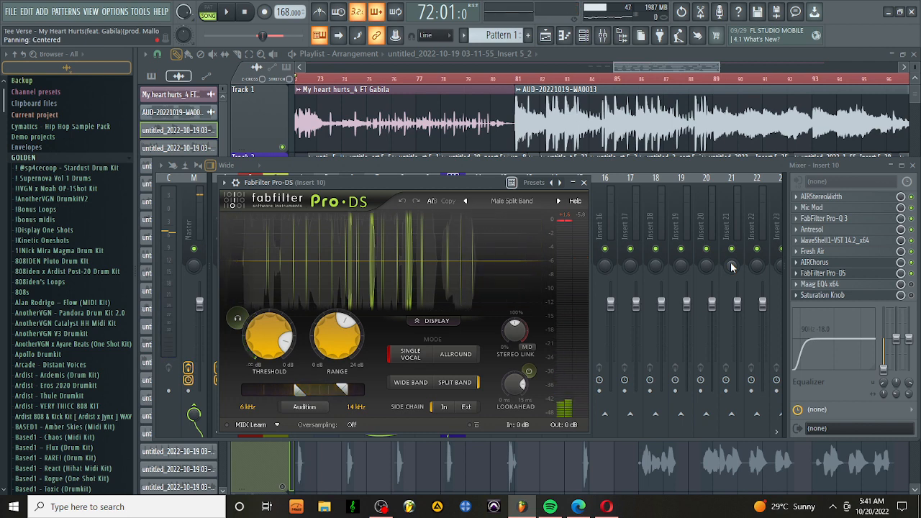
{"action": "left_click", "coordinate": [584, 183]}
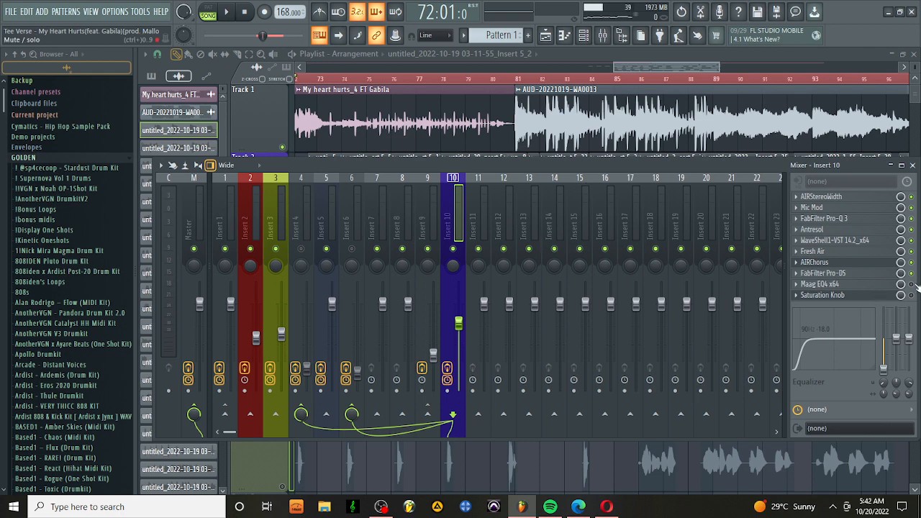
With Maag EQ4 enabled on insert 10, open its window, audition the full mix through it, and close it.
{"action": "left_click", "coordinate": [877, 286]}
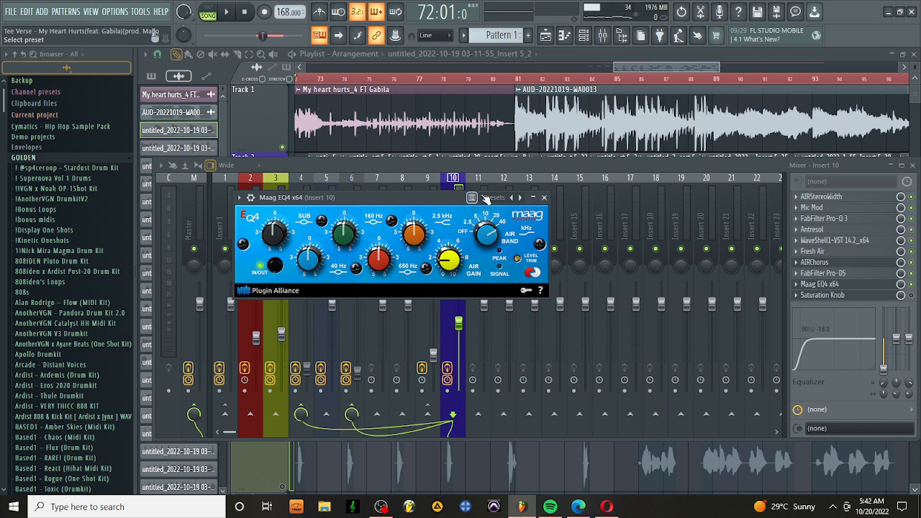
{"action": "key", "text": "space"}
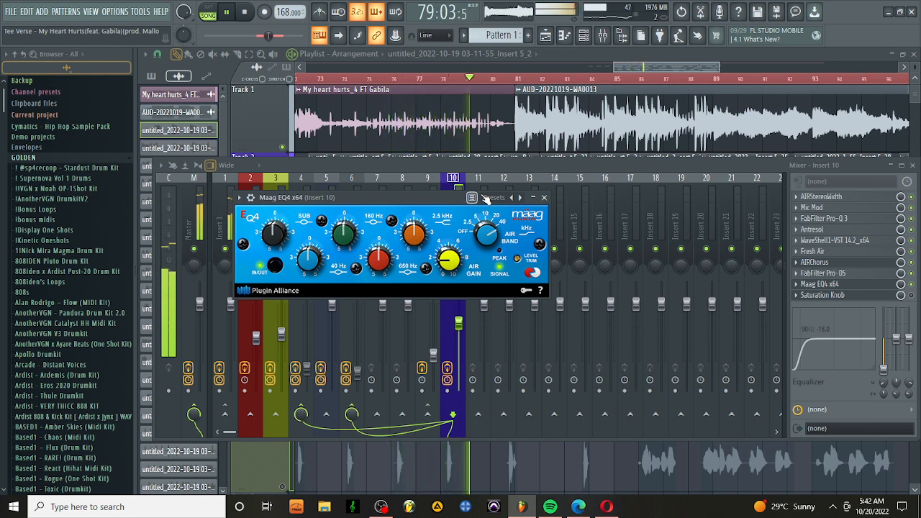
{"action": "key", "text": "space"}
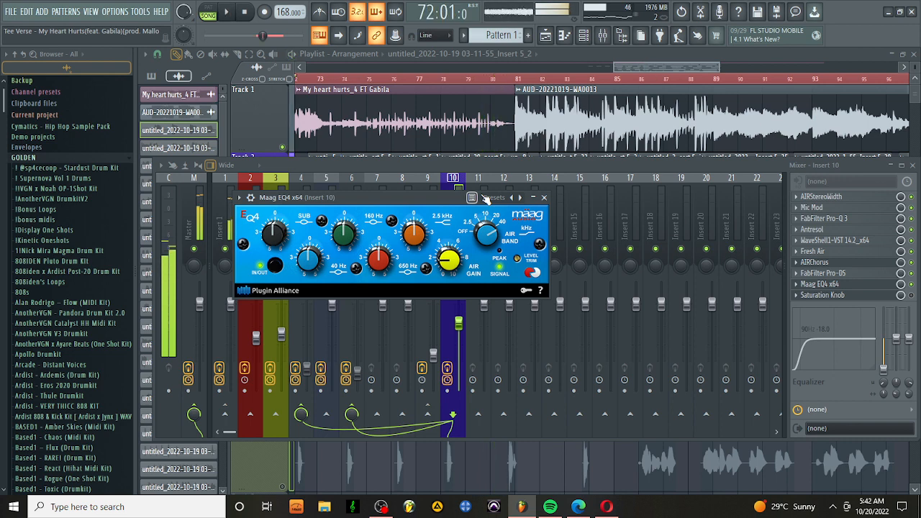
{"action": "left_click", "coordinate": [544, 197]}
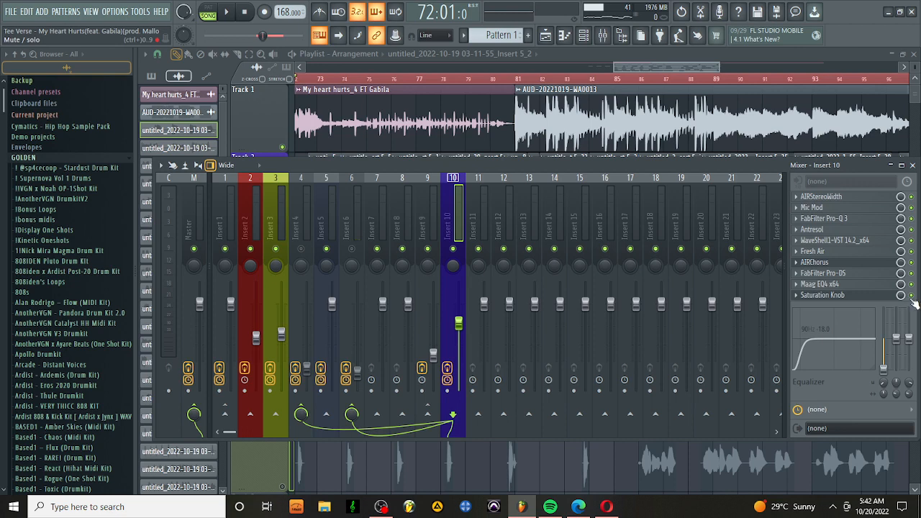
With Saturation Knob enabled on insert 10, open its window, move it clear, audition the mix through it, and close it.
{"action": "left_click", "coordinate": [867, 298]}
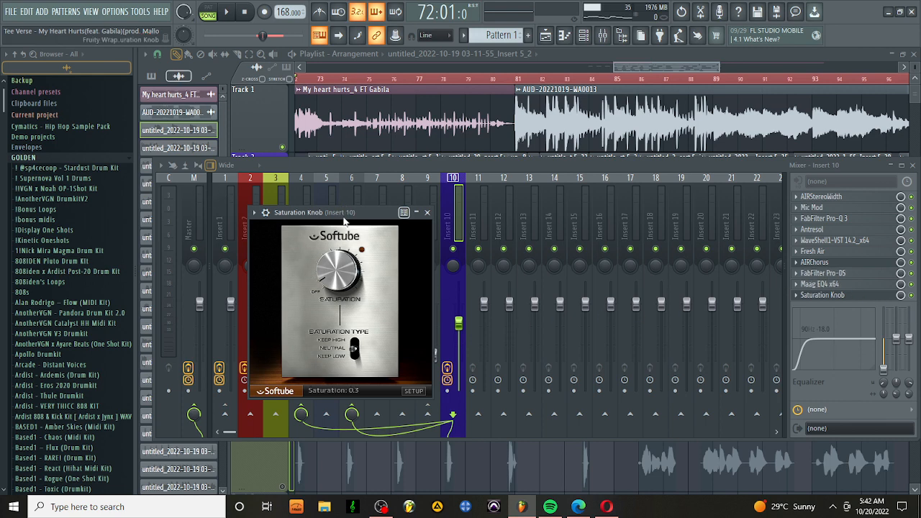
{"action": "left_click_drag", "start_coordinate": [345, 221], "coordinate": [451, 243]}
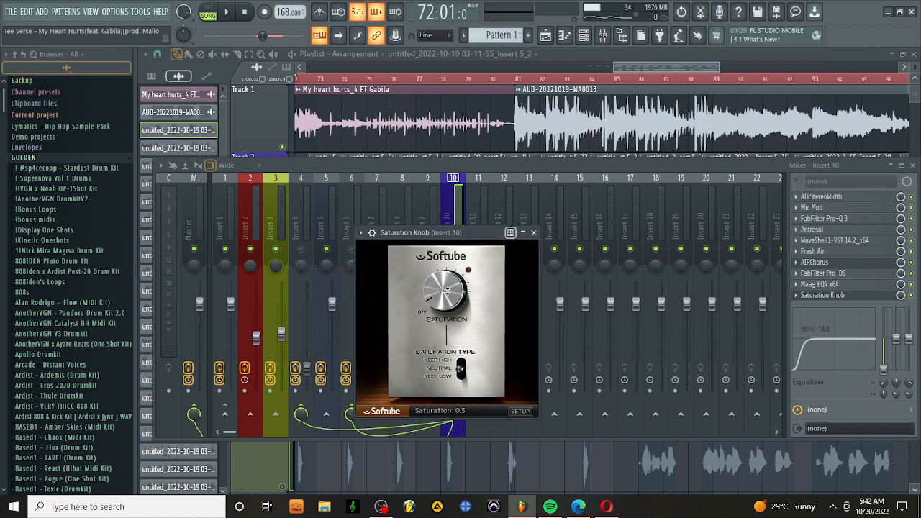
{"action": "left_click", "coordinate": [229, 12]}
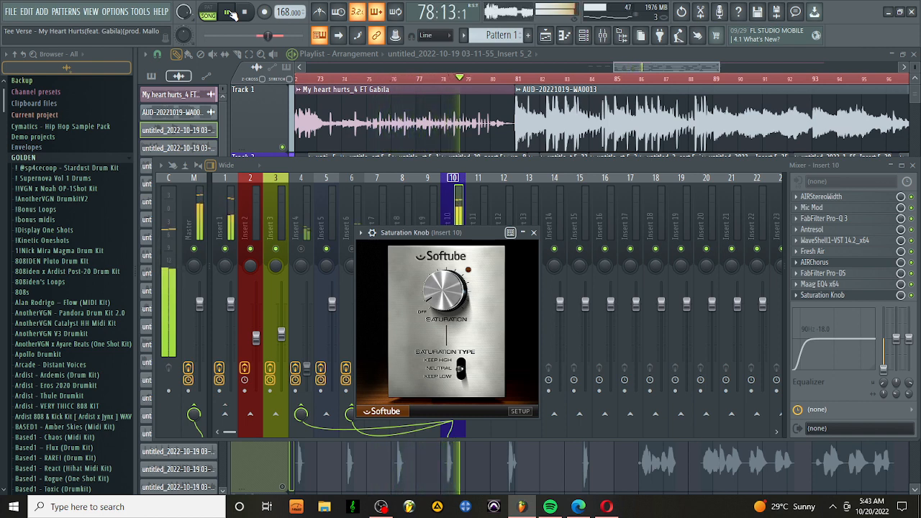
{"action": "left_click", "coordinate": [533, 233]}
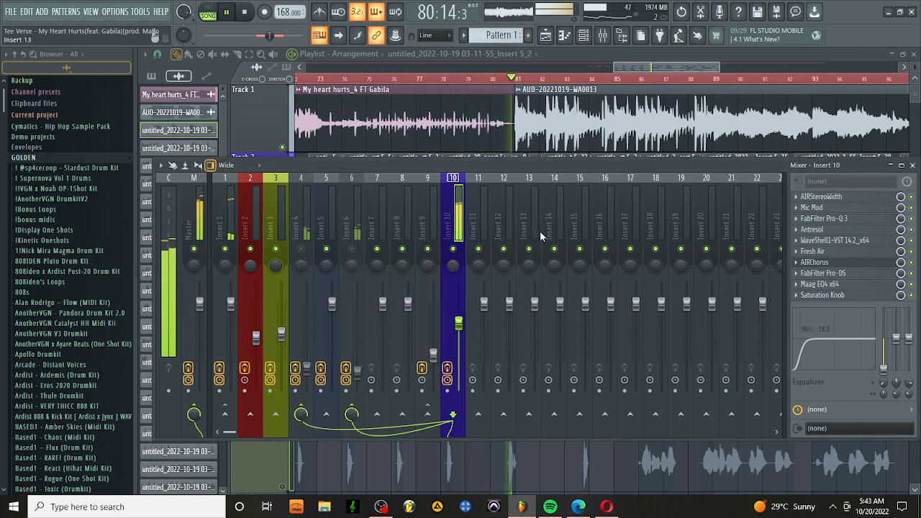
{"action": "key", "text": "space"}
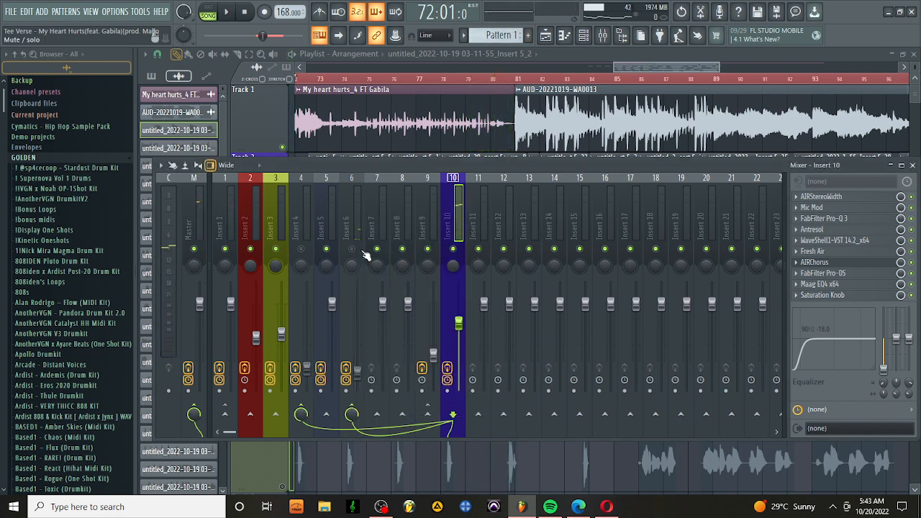
Unmute mixer insert 6 and open its Rev PLATE-140, ValhallaVintageVerb, WaveShell1 and AIRStereoWidth effects.
{"action": "left_click", "coordinate": [358, 215]}
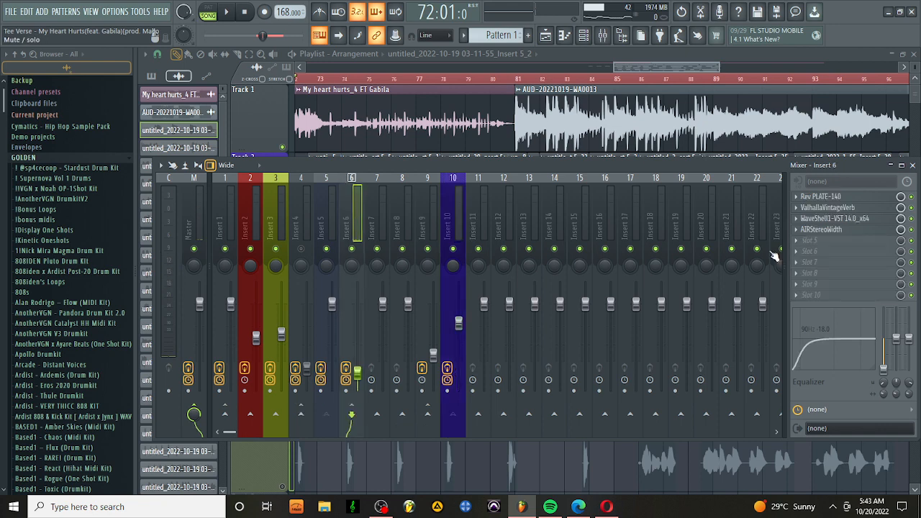
{"action": "left_click", "coordinate": [863, 201]}
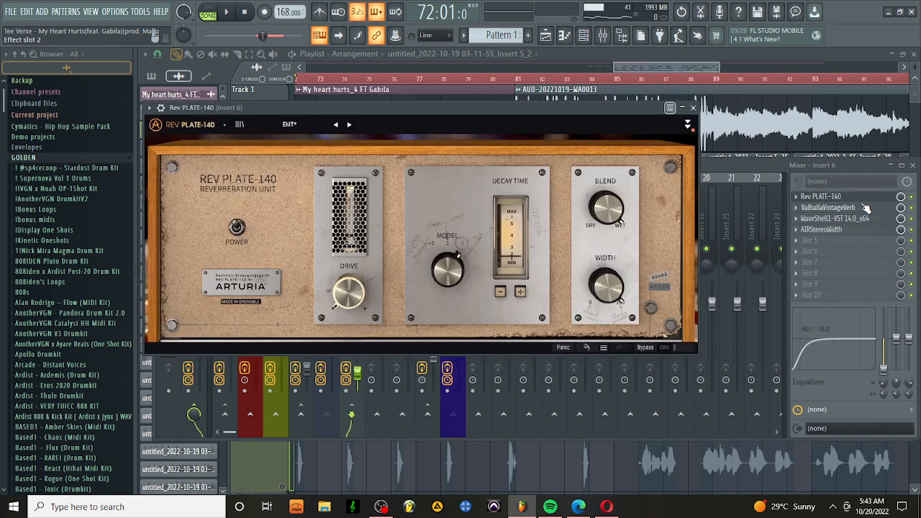
{"action": "left_click", "coordinate": [866, 208]}
{"action": "left_click", "coordinate": [866, 209]}
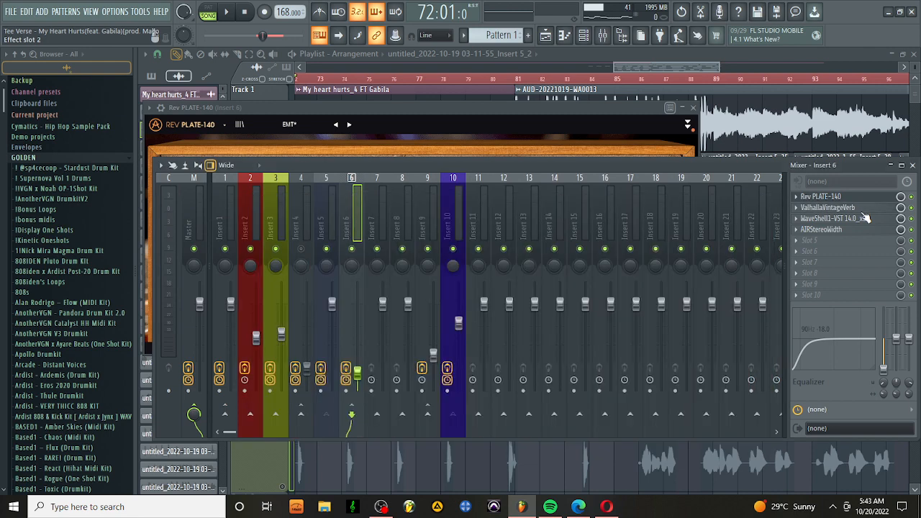
{"action": "left_click", "coordinate": [863, 211]}
{"action": "left_click", "coordinate": [863, 218]}
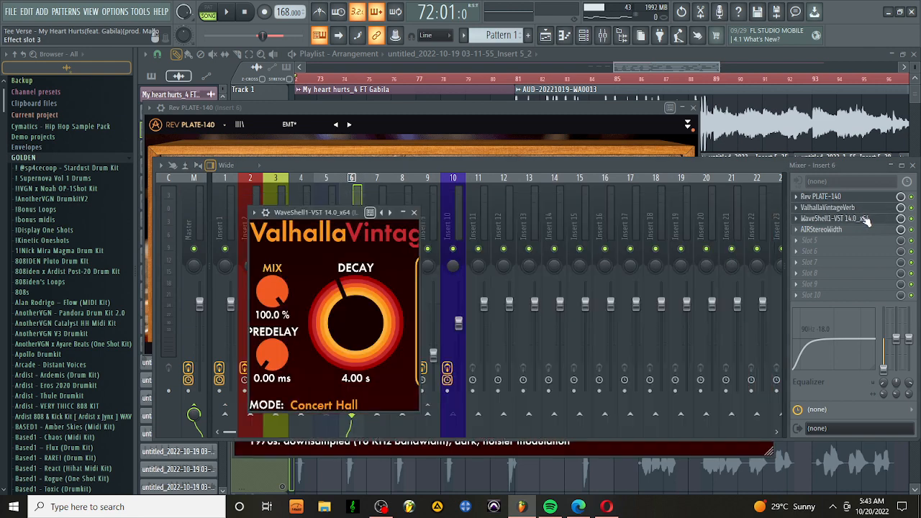
{"action": "left_click", "coordinate": [866, 228]}
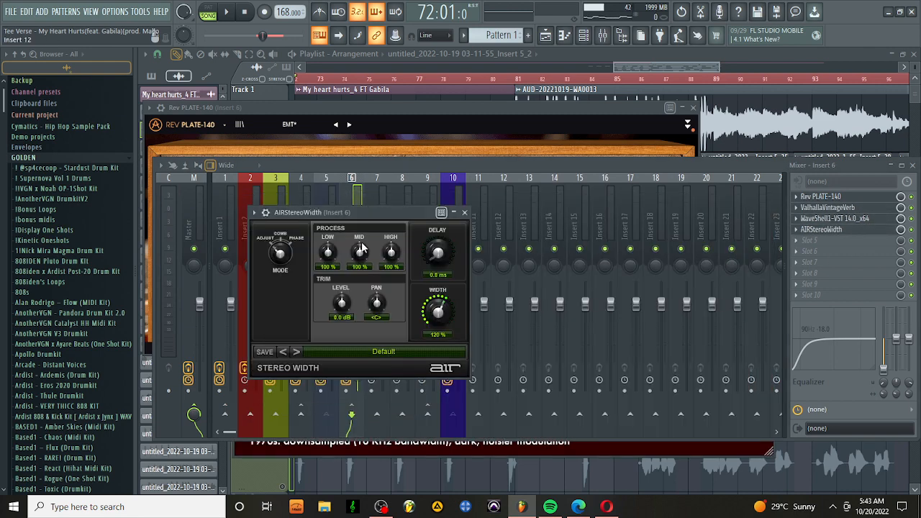
Audition the full mix with insert 6 active while bringing up its Rev PLATE-140 and ValhallaVintageVerb windows.
{"action": "key", "text": "space"}
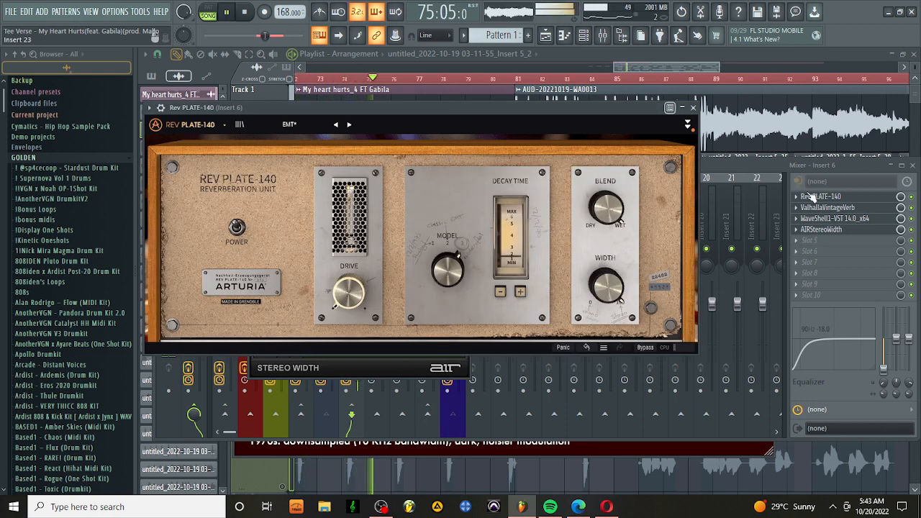
{"action": "left_click", "coordinate": [828, 213]}
{"action": "left_click", "coordinate": [828, 208]}
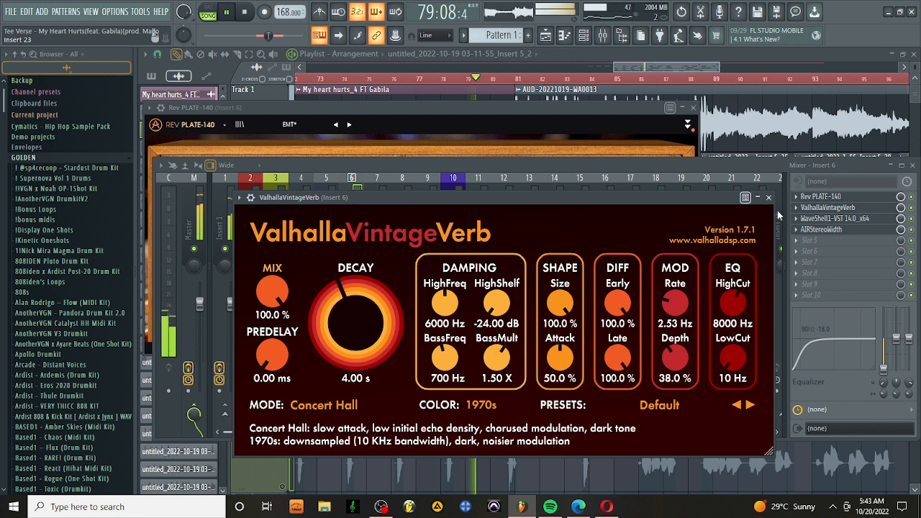
{"action": "key", "text": "space"}
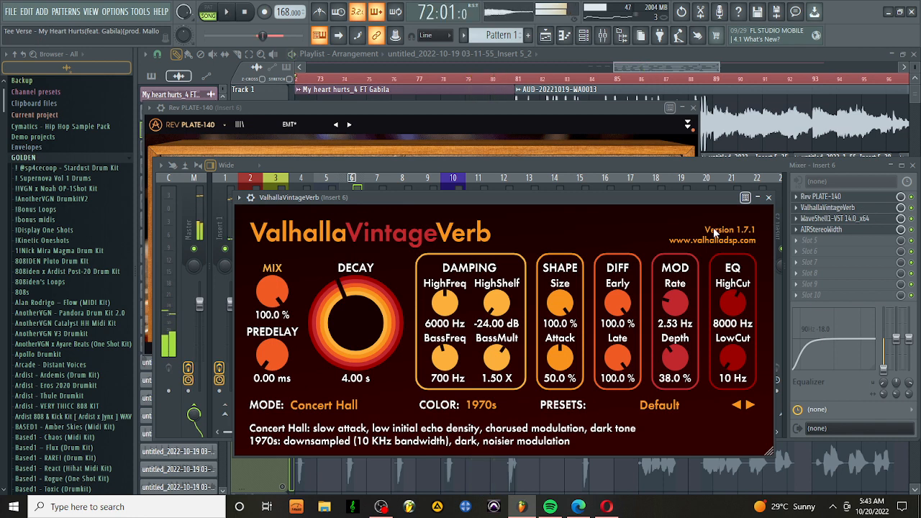
Mute mixer insert 1 and audition the vocal with insert 6's reverb.
{"action": "left_click", "coordinate": [227, 253]}
{"action": "key", "text": "space"}
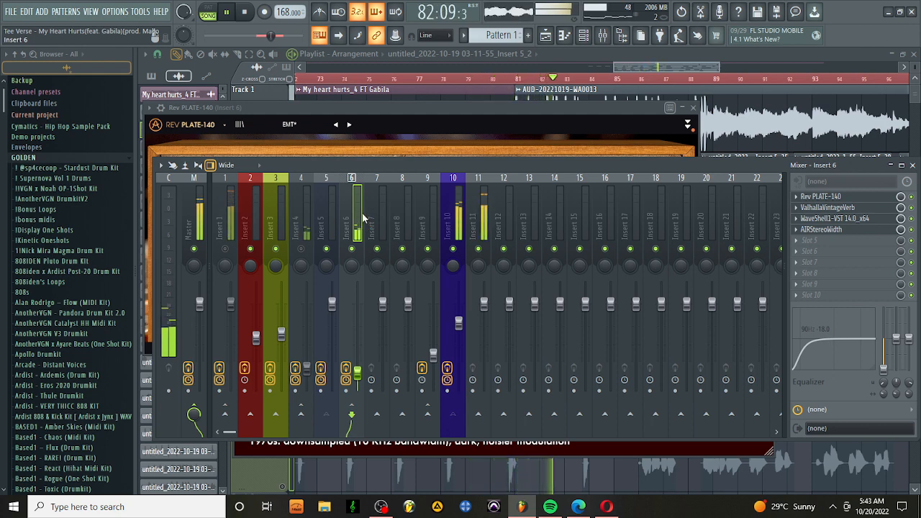
{"action": "key", "text": "space"}
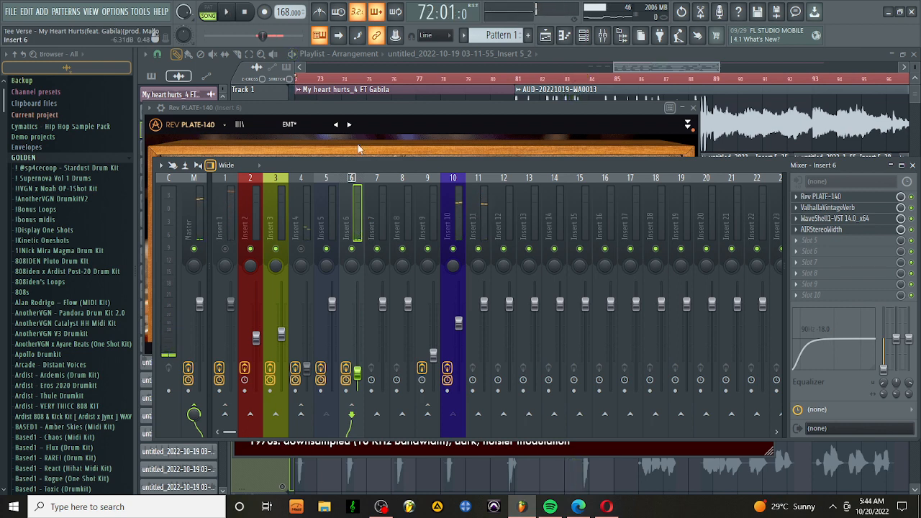
Check mixer inserts 10 and 11, then unmute insert 4 and display its effect chain.
{"action": "left_click", "coordinate": [446, 216]}
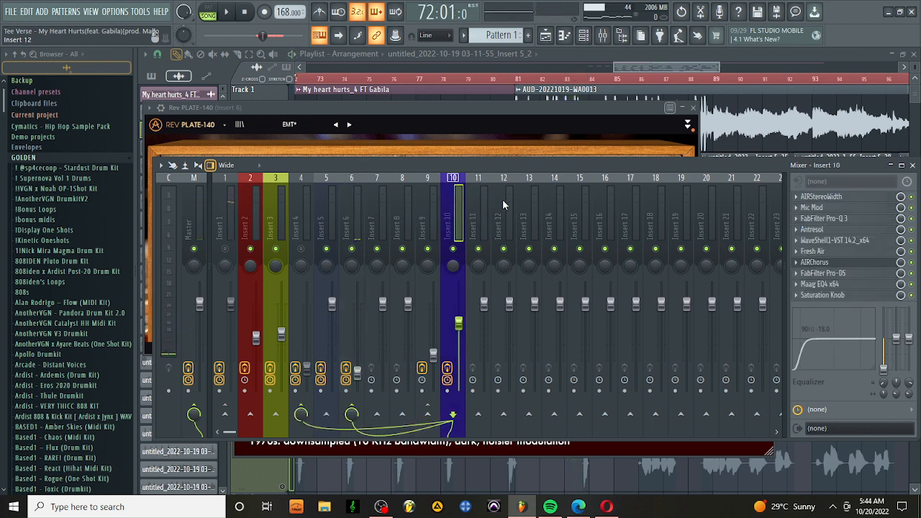
{"action": "left_click", "coordinate": [478, 200]}
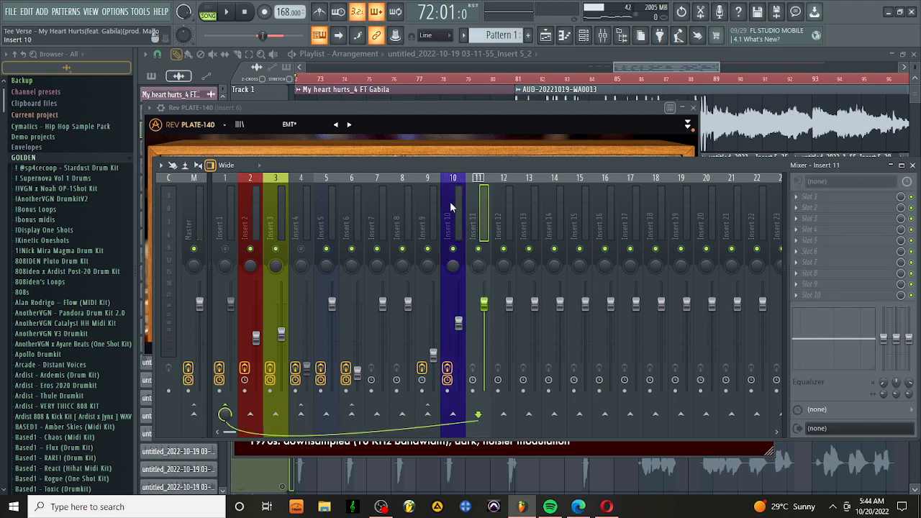
{"action": "left_click", "coordinate": [450, 202]}
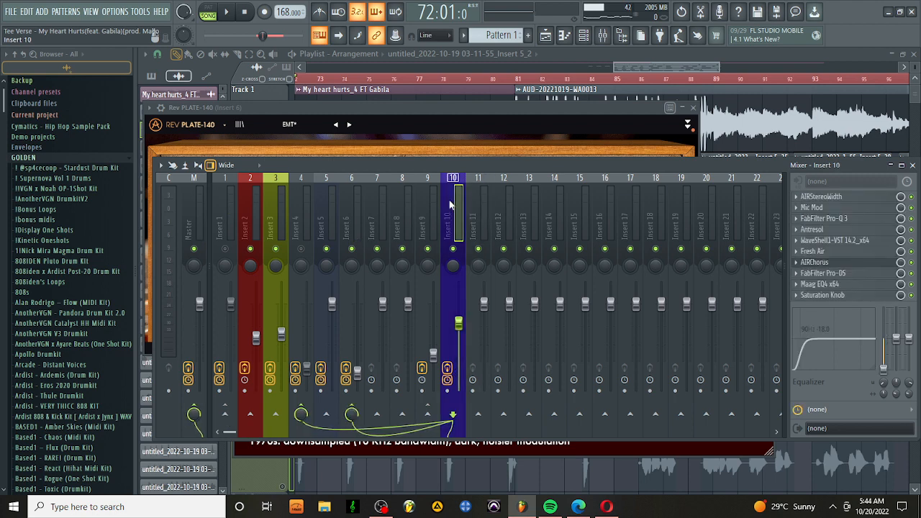
{"action": "left_click", "coordinate": [302, 250]}
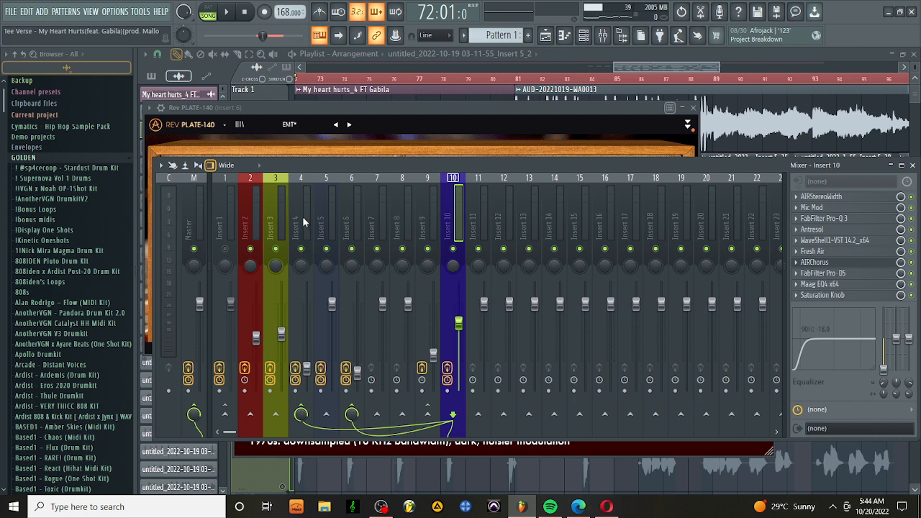
{"action": "left_click", "coordinate": [302, 219]}
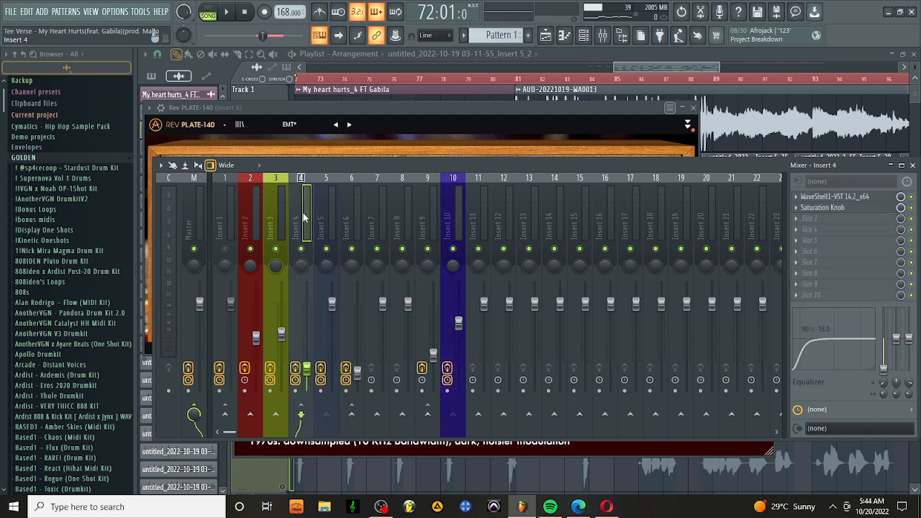
Inspect the H-Delay in insert 4's WaveShell1 StudioRack chain, then close the plugin windows.
{"action": "left_click", "coordinate": [869, 197]}
{"action": "left_click", "coordinate": [869, 197]}
{"action": "left_click", "coordinate": [869, 197]}
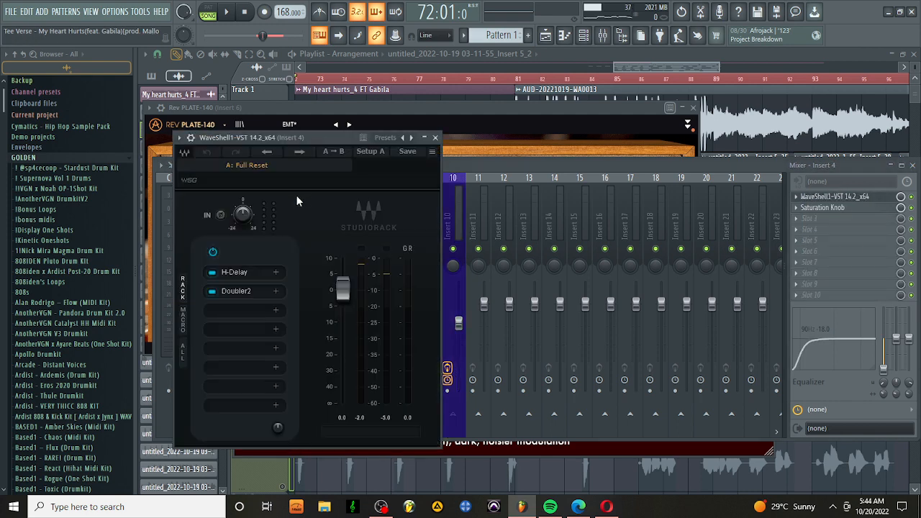
{"action": "left_click", "coordinate": [249, 270]}
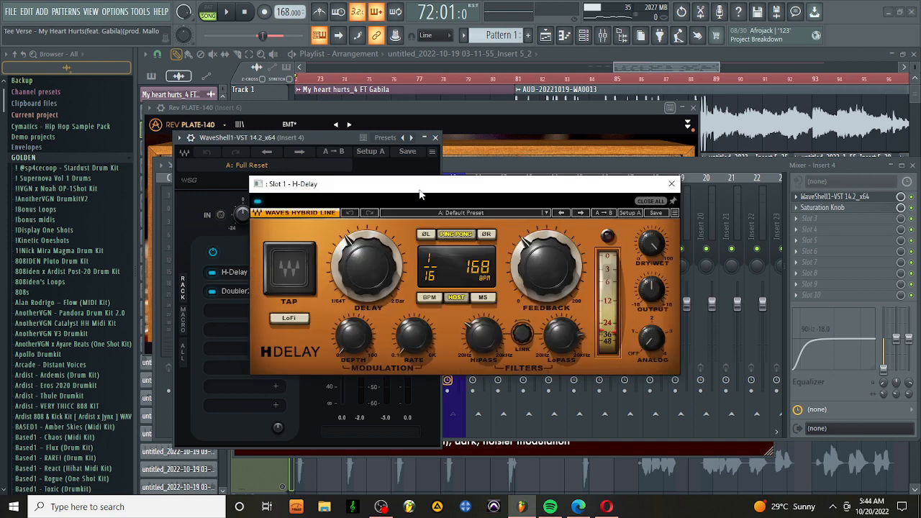
{"action": "left_click_drag", "start_coordinate": [416, 189], "coordinate": [425, 187]}
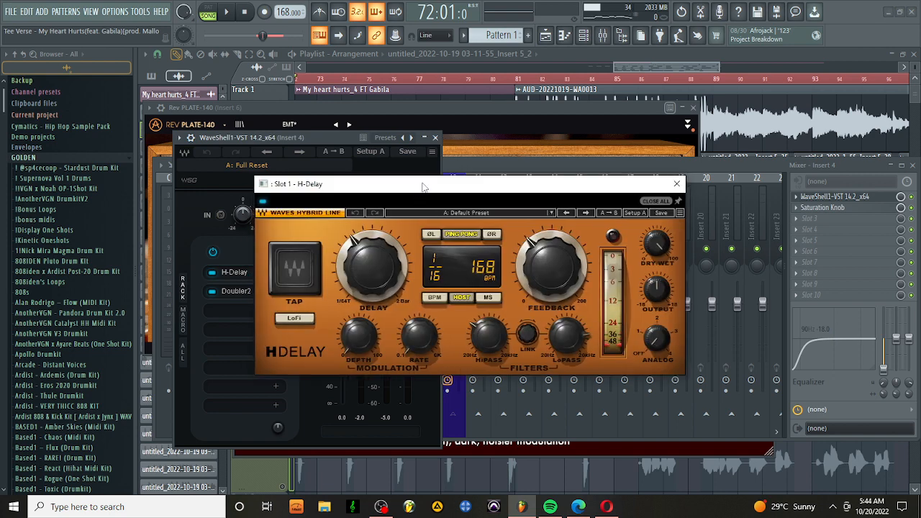
{"action": "left_click", "coordinate": [435, 138]}
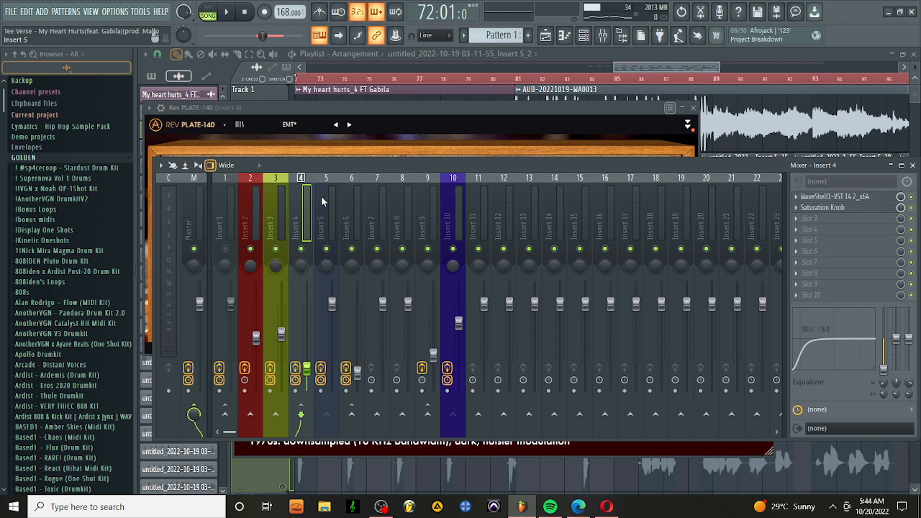
Audition the mix with insert 4's delay active and close insert 6's Rev PLATE-140 and ValhallaVintageVerb windows.
{"action": "key", "text": "space"}
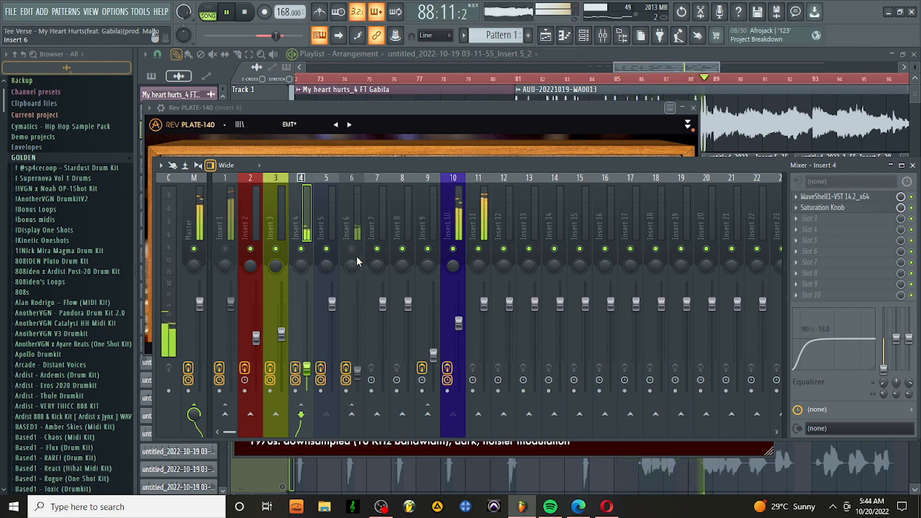
{"action": "left_click", "coordinate": [692, 107]}
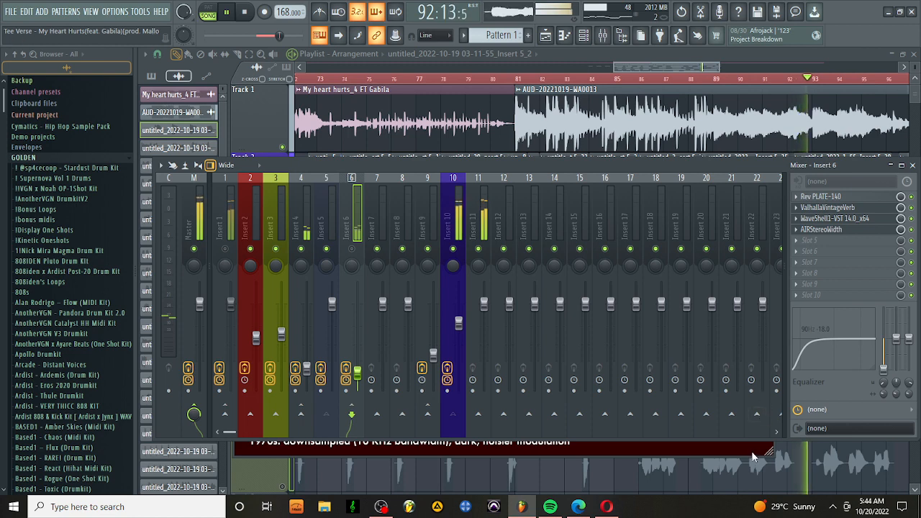
{"action": "left_click", "coordinate": [827, 208]}
{"action": "left_click", "coordinate": [771, 198]}
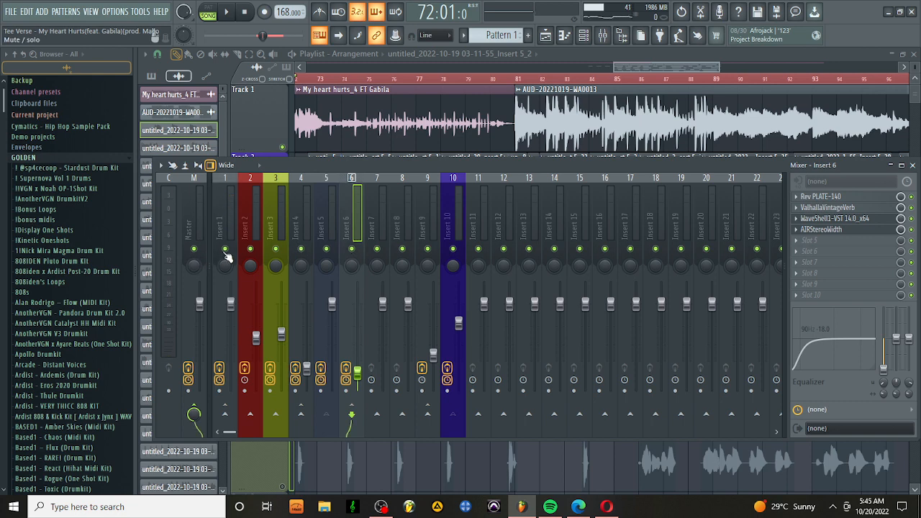
{"action": "key", "text": "space"}
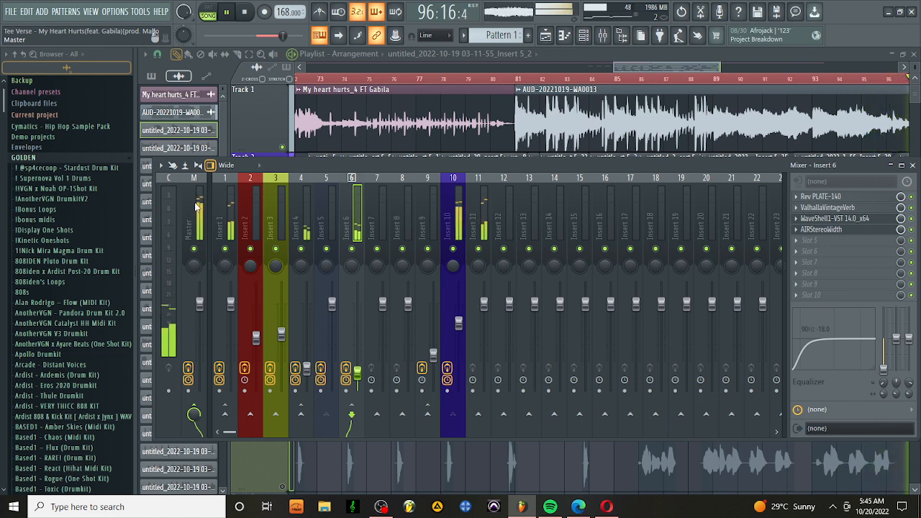
{"action": "key", "text": "space"}
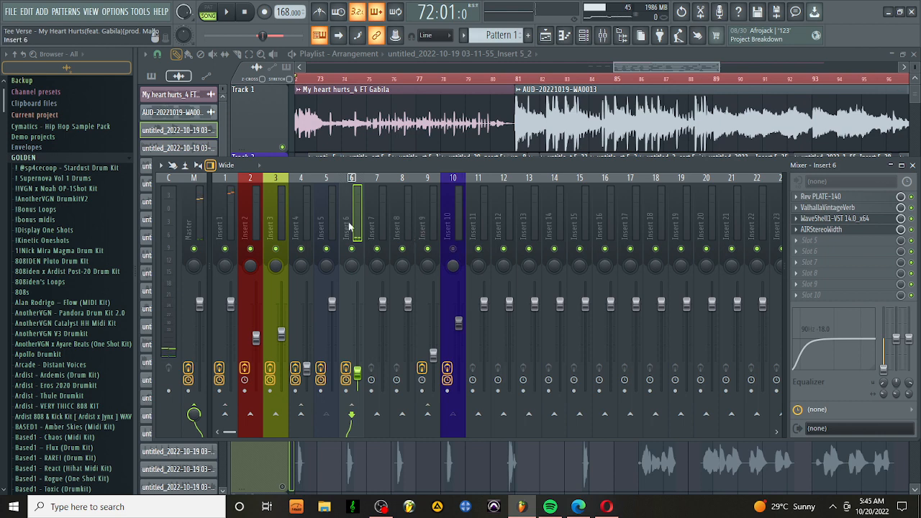
Solo playlist Track 3, add Track 4 during playback, and audition both while watching the mixer levels.
{"action": "left_click", "coordinate": [619, 72]}
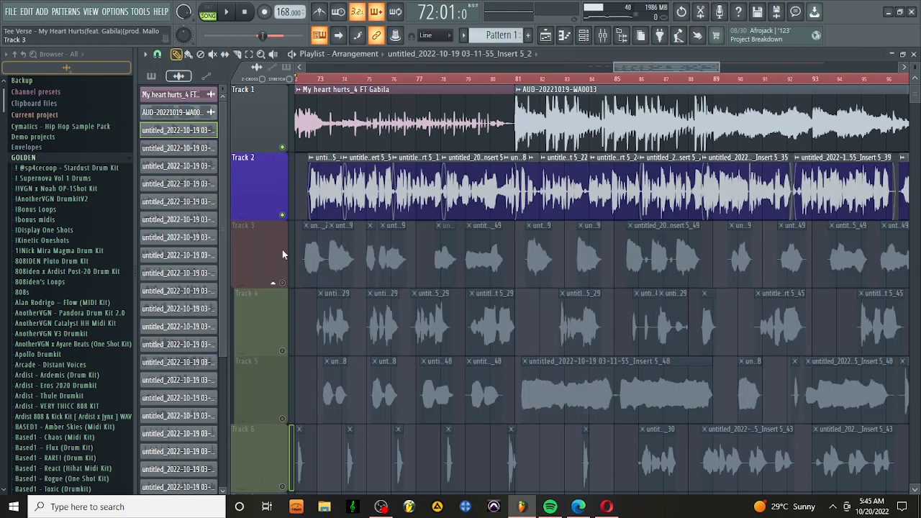
{"action": "left_click", "coordinate": [284, 292]}
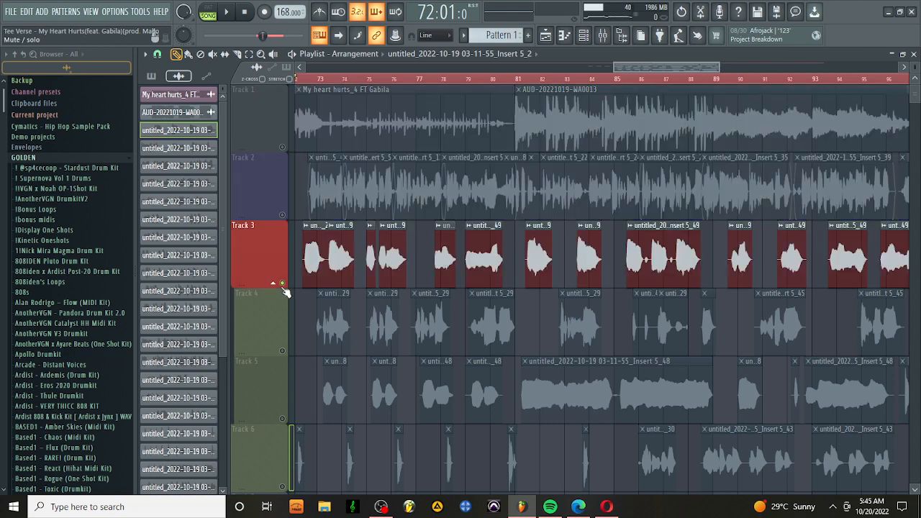
{"action": "left_click", "coordinate": [614, 40]}
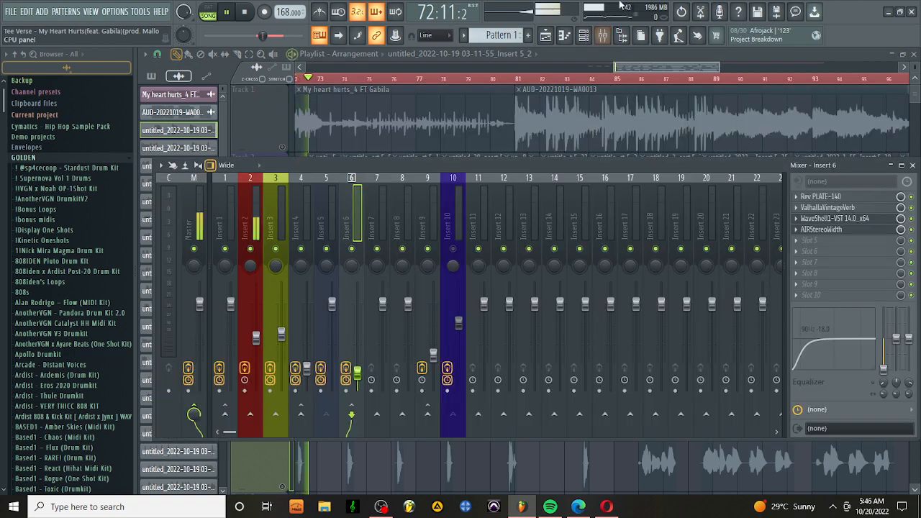
{"action": "left_click", "coordinate": [647, 67]}
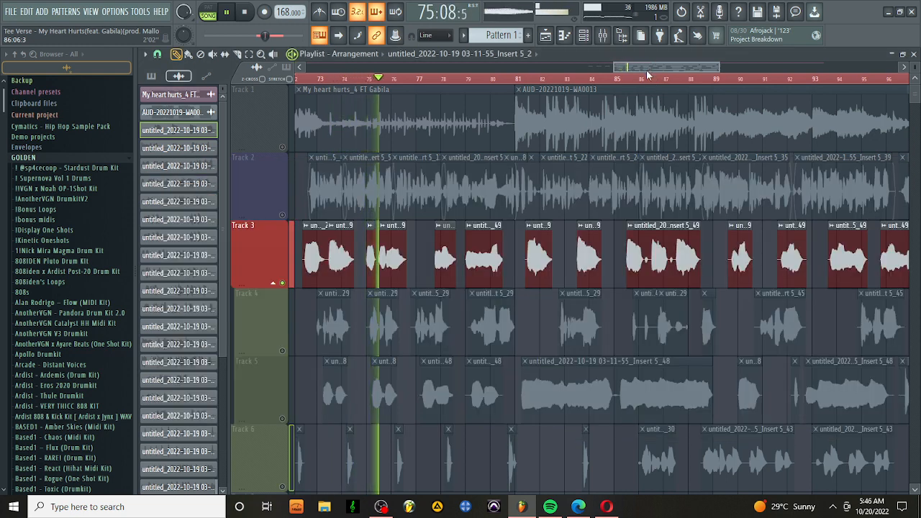
{"action": "left_click", "coordinate": [282, 350]}
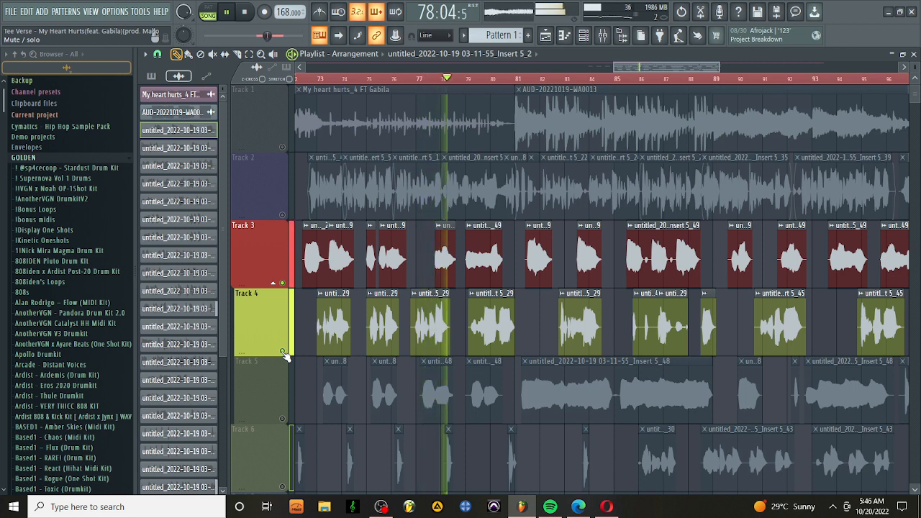
{"action": "left_click", "coordinate": [603, 38]}
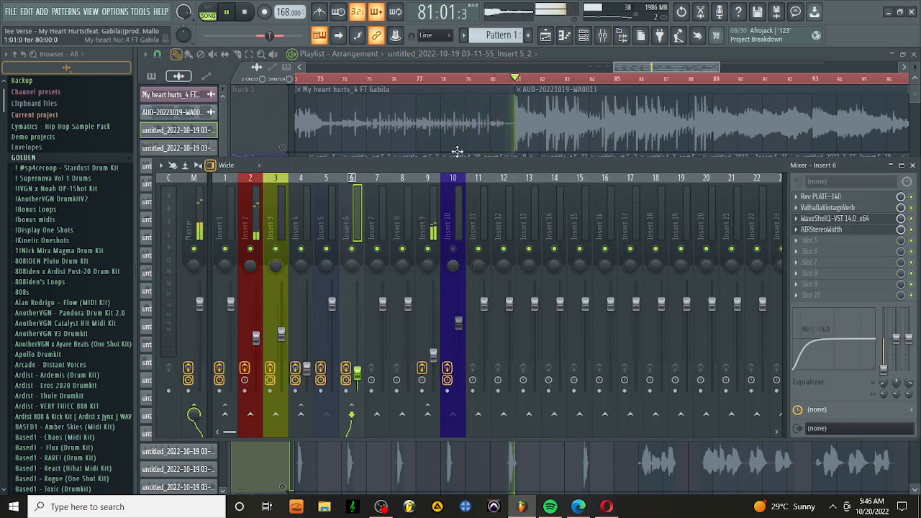
{"action": "key", "text": "space"}
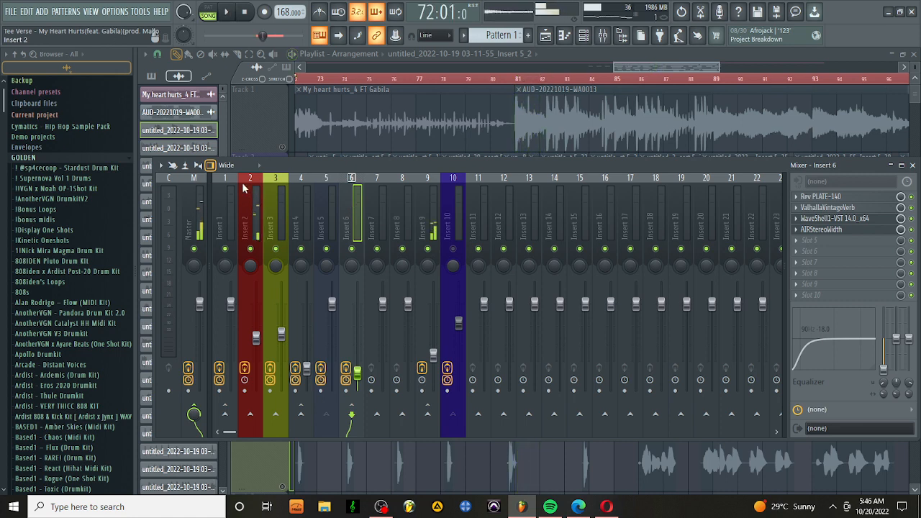
Unmute playlist Track 6, then inspect the Fruity Stereo Shaper on mixer insert 2 and close it.
{"action": "left_click", "coordinate": [245, 190]}
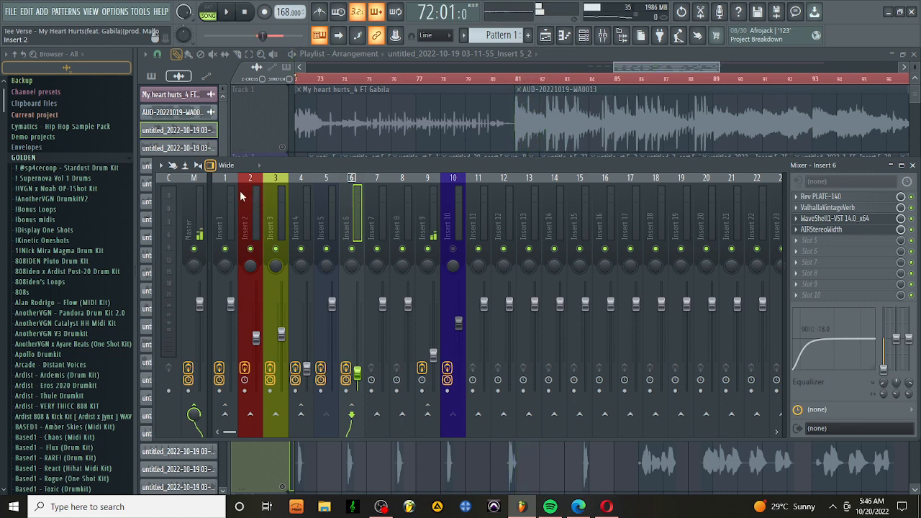
{"action": "left_click", "coordinate": [628, 69]}
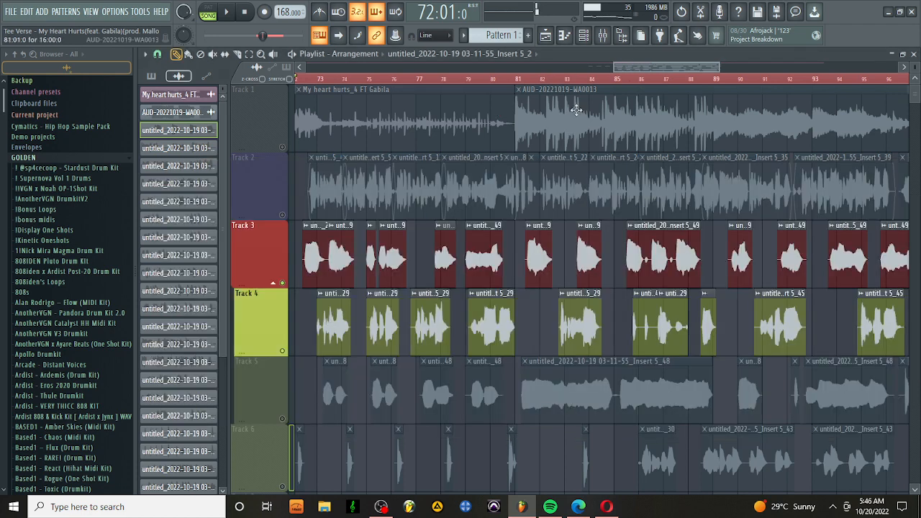
{"action": "left_click", "coordinate": [290, 487]}
{"action": "left_click", "coordinate": [609, 39]}
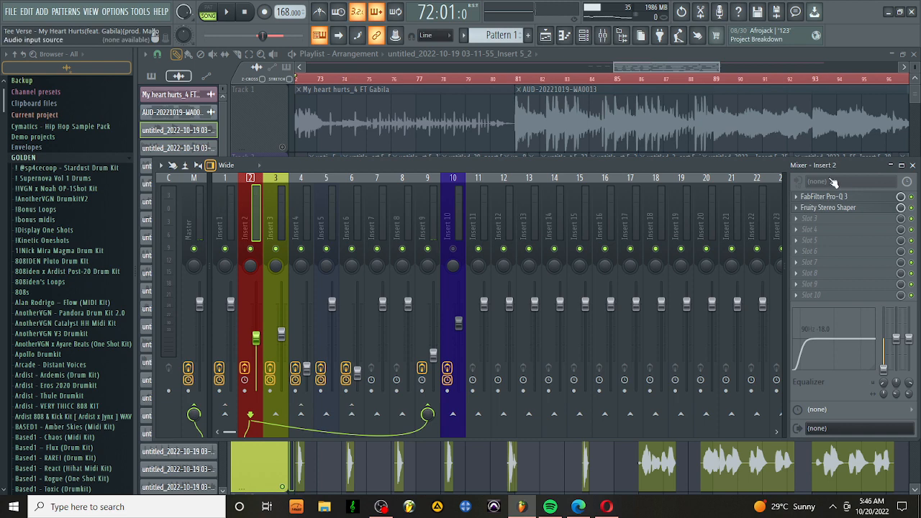
{"action": "left_click", "coordinate": [839, 209]}
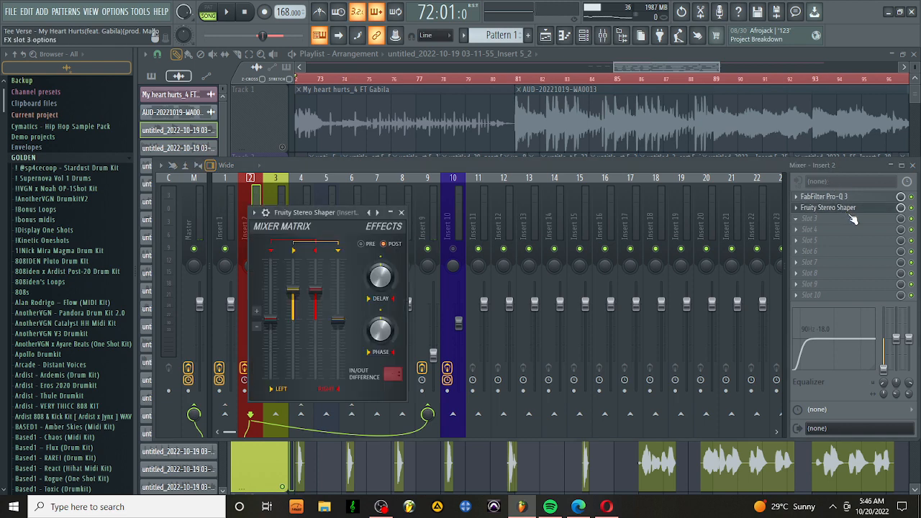
{"action": "left_click", "coordinate": [860, 209]}
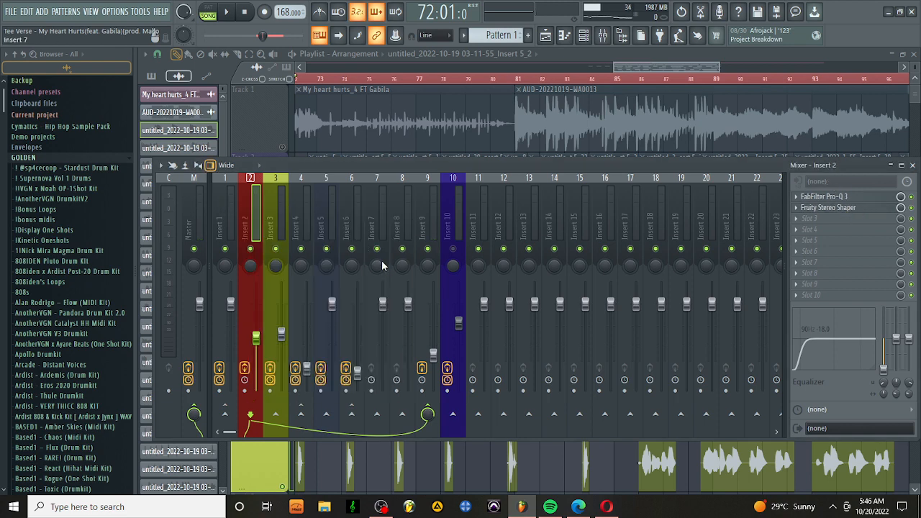
Inspect the ValhallaDelay settings on mixer insert 9 and close the plugin.
{"action": "left_click", "coordinate": [423, 228]}
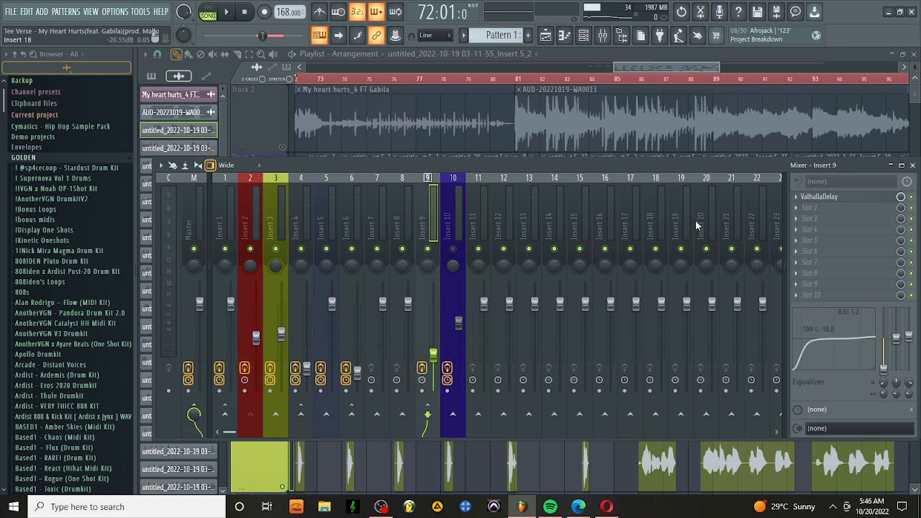
{"action": "left_click", "coordinate": [820, 197]}
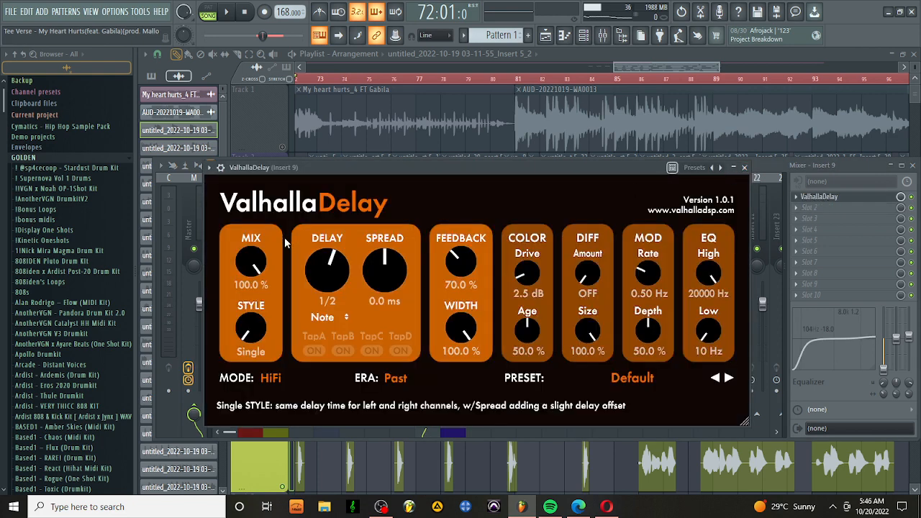
{"action": "left_click", "coordinate": [744, 167]}
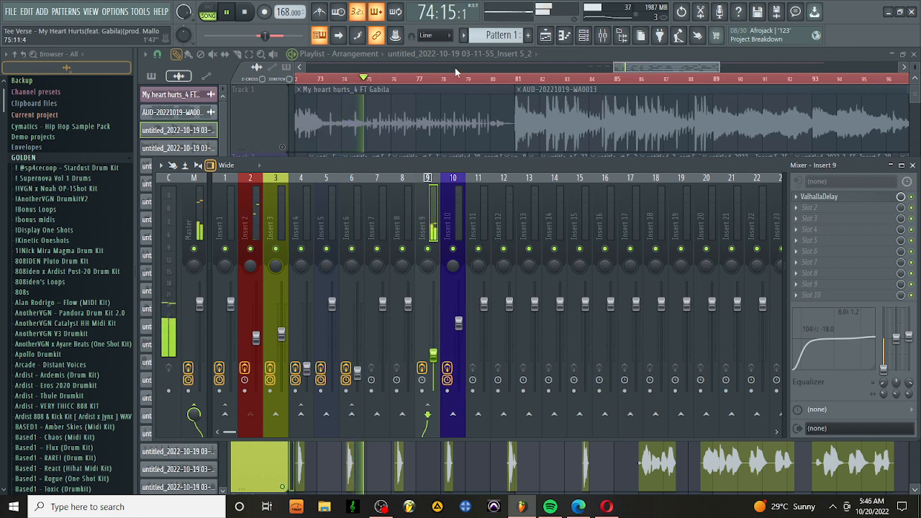
Unmute playlist Track 2 during playback and bring the mixer back into view.
{"action": "key", "text": "F9"}
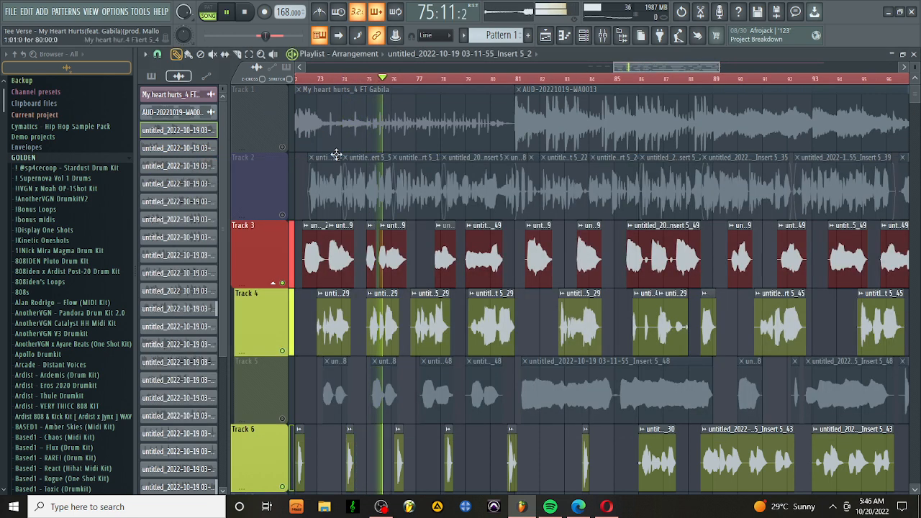
{"action": "left_click", "coordinate": [283, 216]}
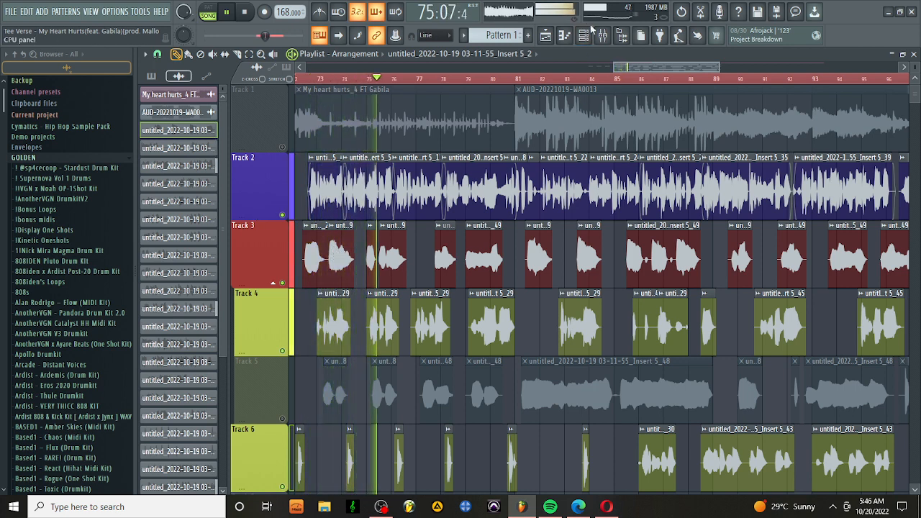
{"action": "left_click", "coordinate": [609, 37]}
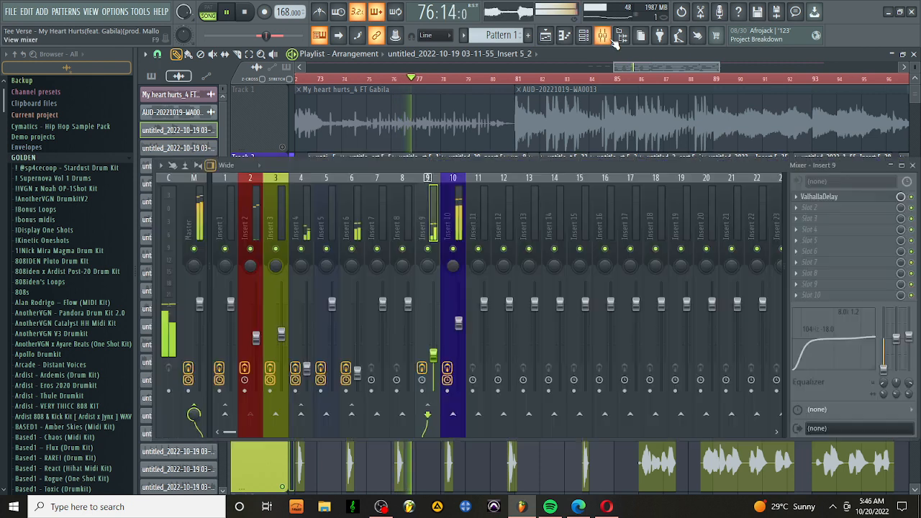
Mute mixer inserts 4, 6 and 10 while auditioning the vocals, then stop playback.
{"action": "left_click", "coordinate": [301, 248]}
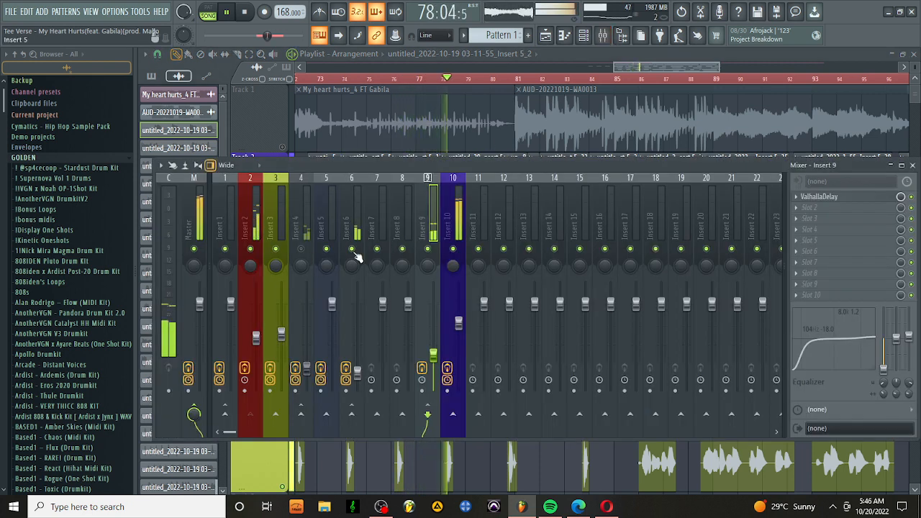
{"action": "left_click", "coordinate": [352, 249]}
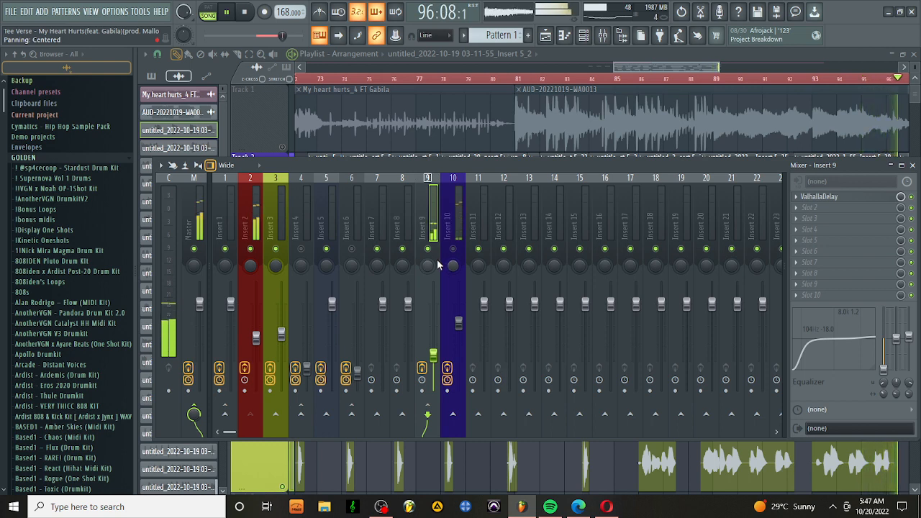
{"action": "key", "text": "space"}
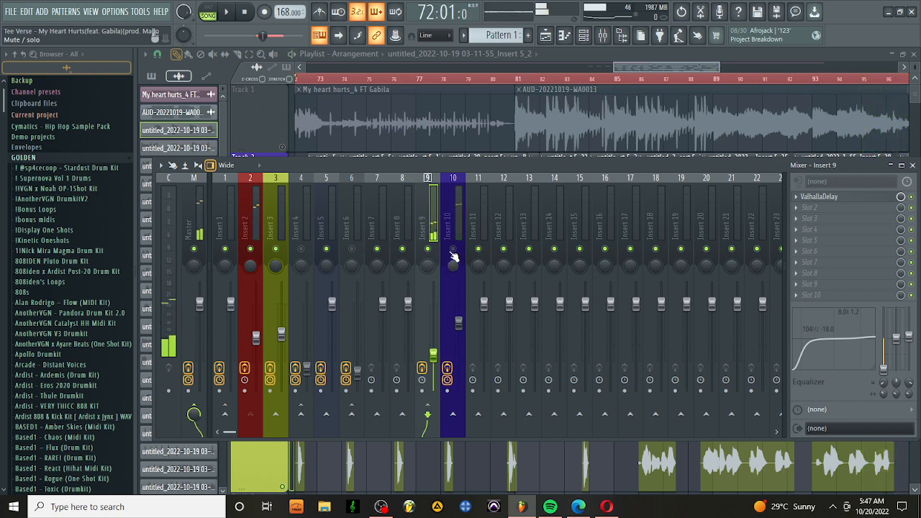
Solo playlist Track 5, play it back, and show the effects on mixer insert 3.
{"action": "left_click", "coordinate": [500, 146]}
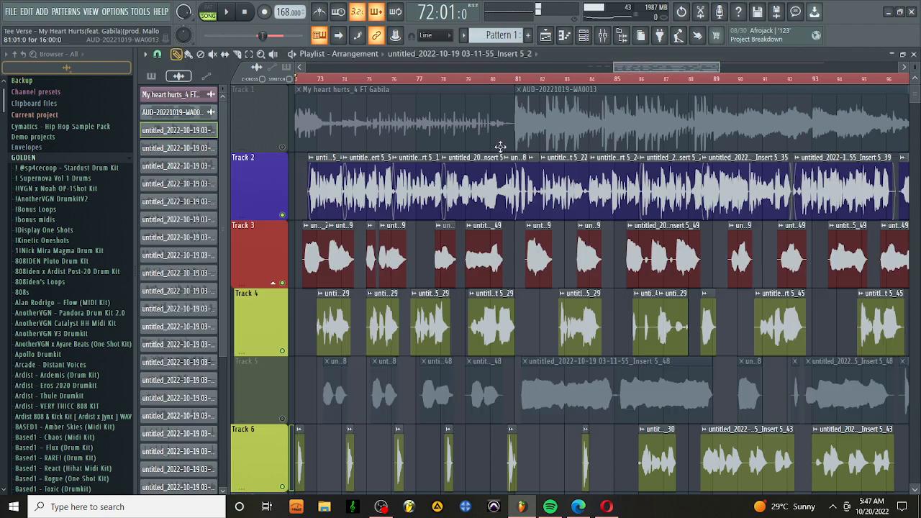
{"action": "right_click", "coordinate": [283, 420]}
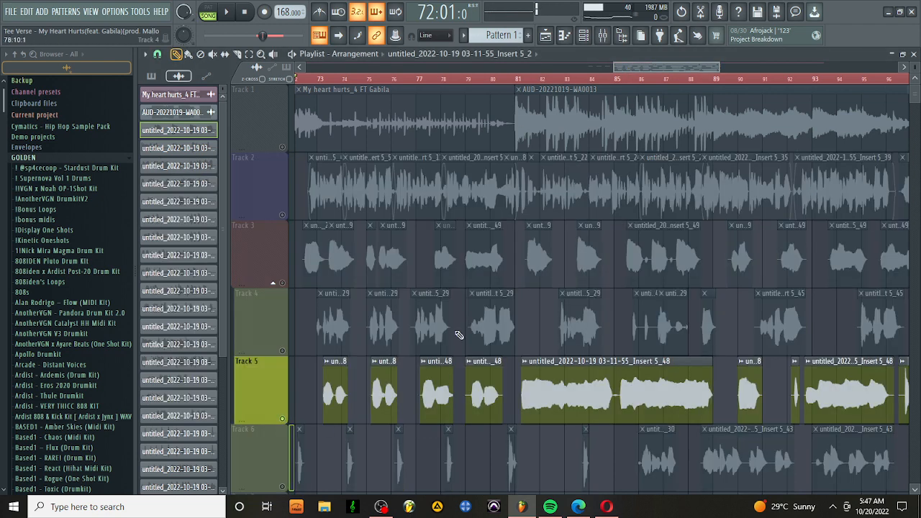
{"action": "key", "text": "space"}
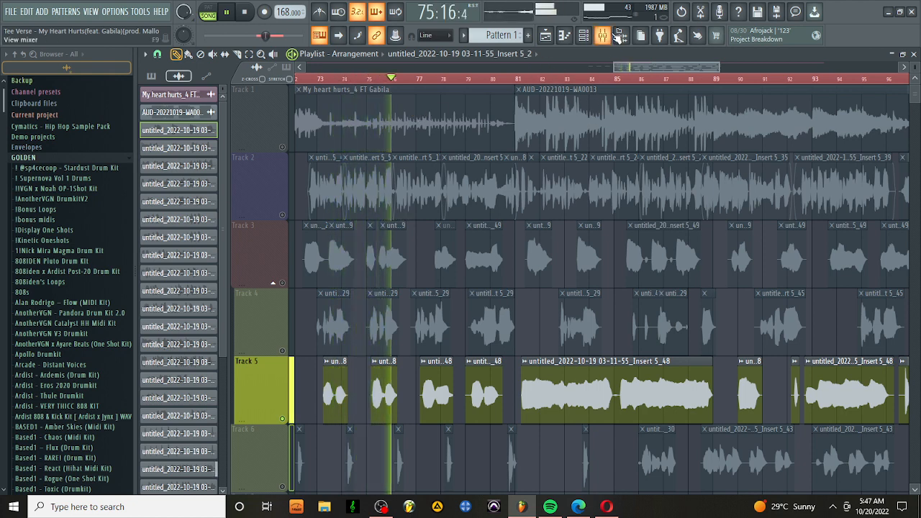
{"action": "key", "text": "F9"}
{"action": "left_click", "coordinate": [264, 184]}
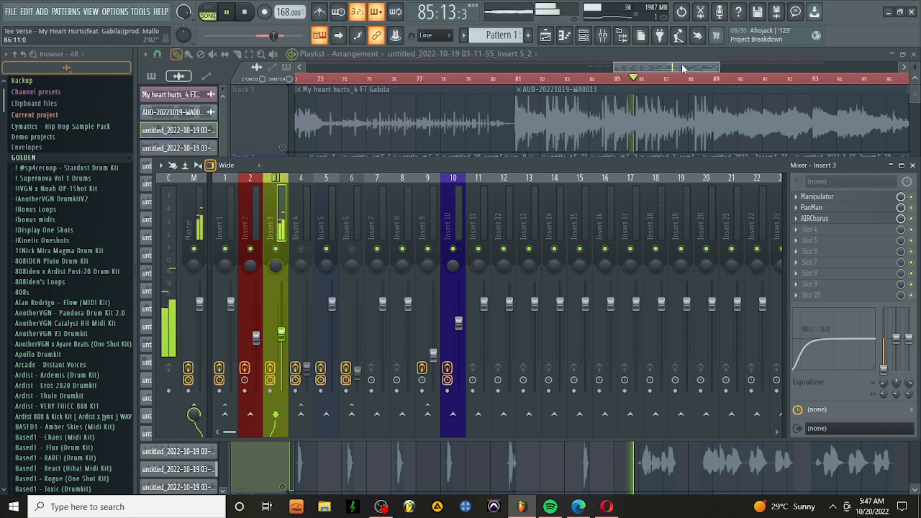
Unmute playlist Track 2 to hear it together with Track 5, then stop playback and return to the playlist.
{"action": "key", "text": "F9"}
{"action": "left_click", "coordinate": [279, 216]}
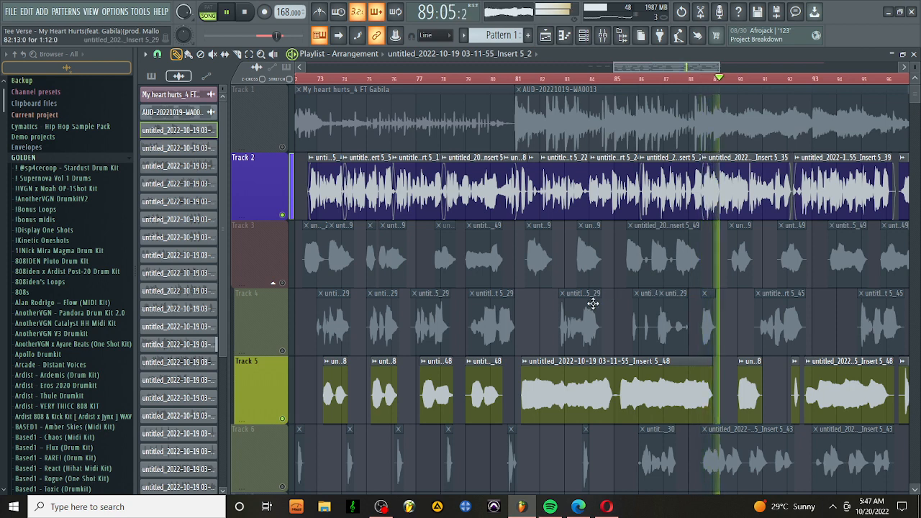
{"action": "key", "text": "space"}
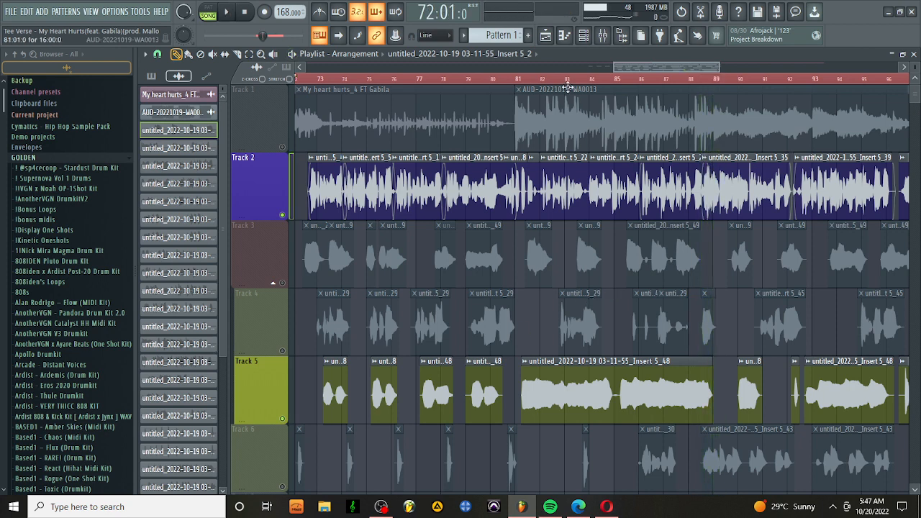
{"action": "left_click", "coordinate": [608, 41]}
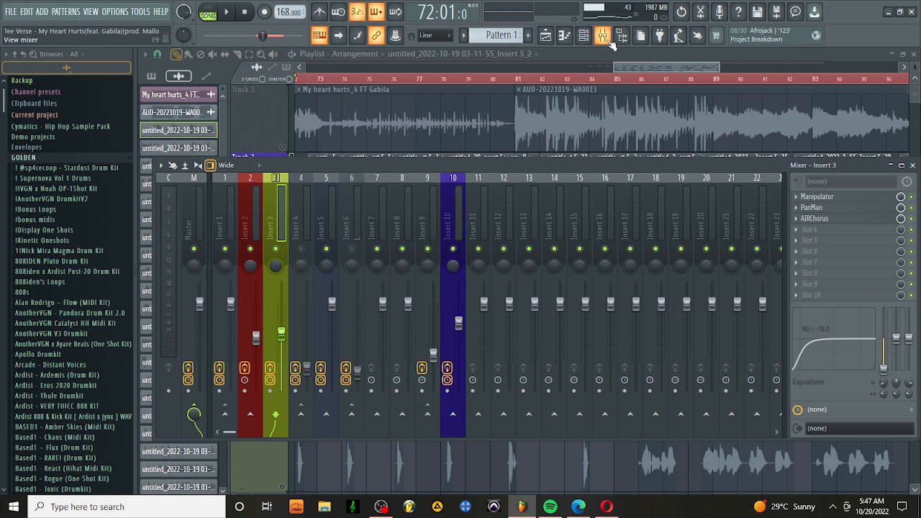
{"action": "left_click", "coordinate": [610, 42]}
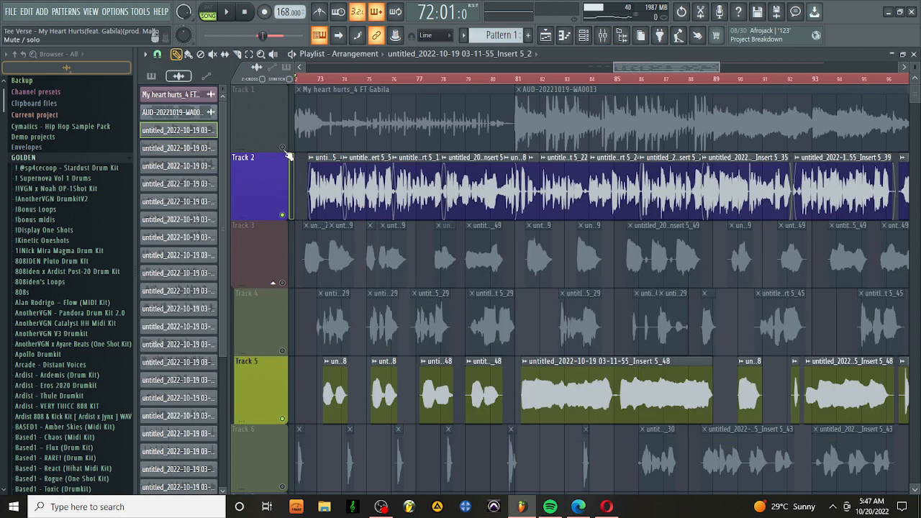
Unmute all the playlist tracks so the beat and every vocal layer are active.
{"action": "right_click", "coordinate": [283, 150]}
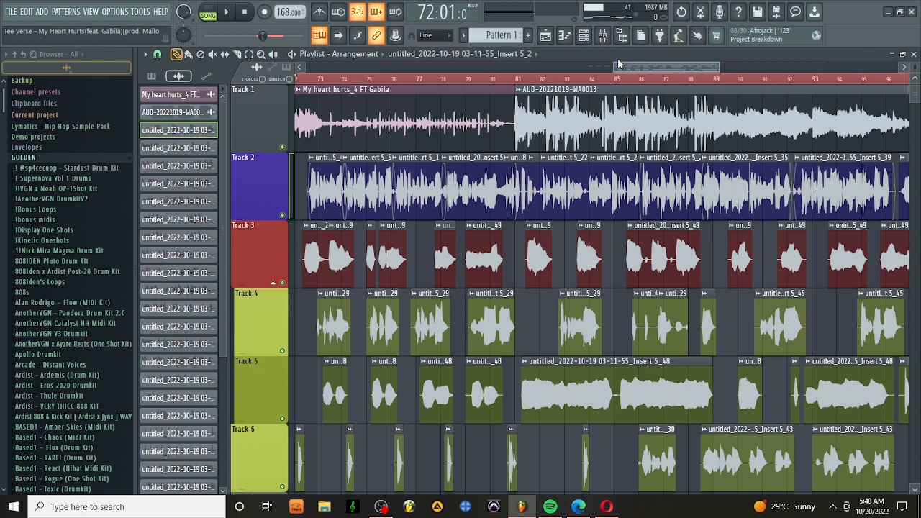
{"action": "left_click_drag", "start_coordinate": [617, 67], "coordinate": [424, 67]}
{"action": "left_click_drag", "start_coordinate": [675, 66], "coordinate": [724, 66]}
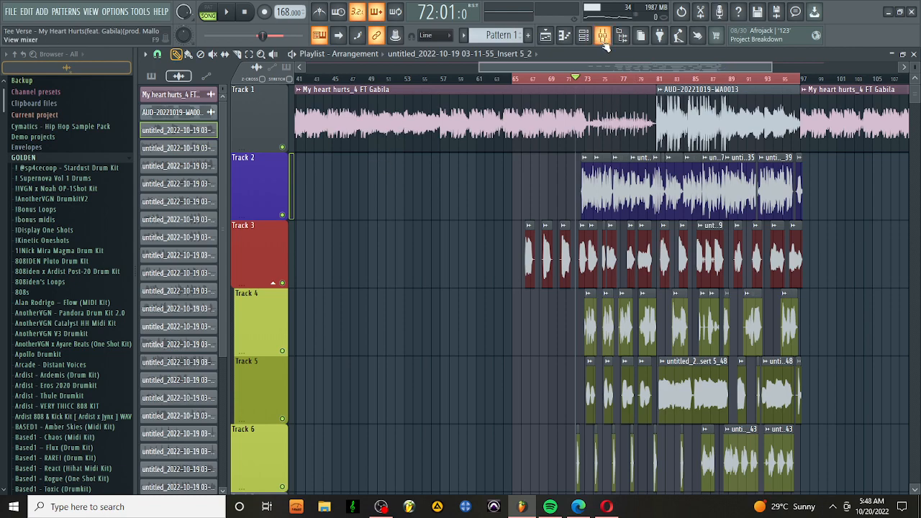
{"action": "left_click_drag", "start_coordinate": [475, 66], "coordinate": [591, 109]}
{"action": "left_click_drag", "start_coordinate": [770, 66], "coordinate": [720, 95]}
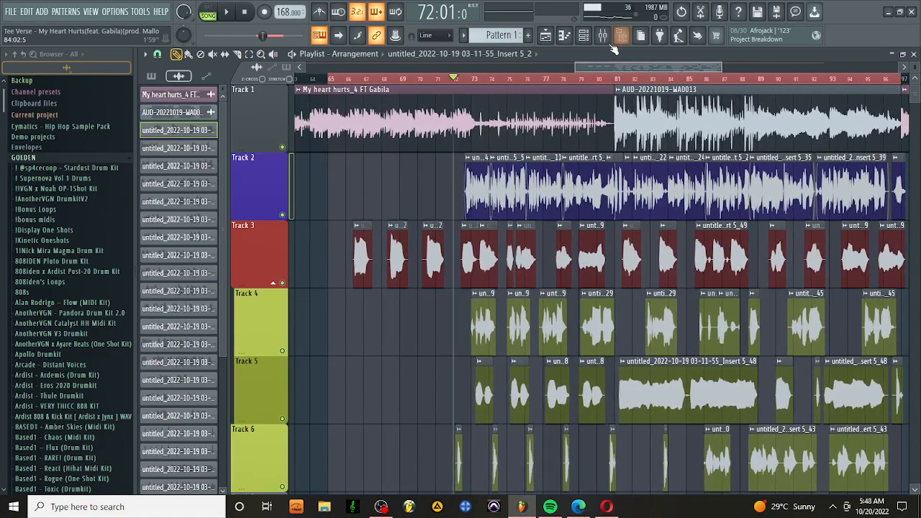
Inspect The Glue and FabFilter Pro-L 2 on the mixer's Master track, closing each plugin.
{"action": "left_click", "coordinate": [612, 44]}
{"action": "left_click", "coordinate": [197, 177]}
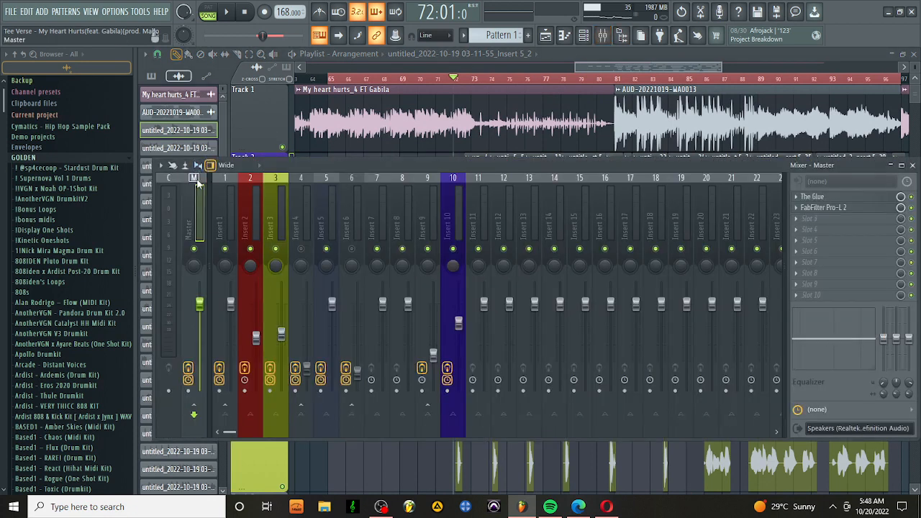
{"action": "left_click", "coordinate": [852, 197]}
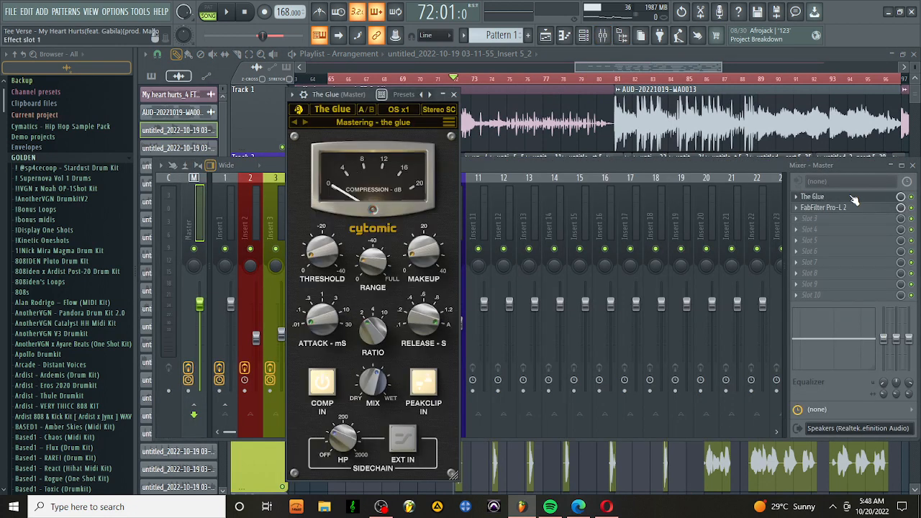
{"action": "left_click", "coordinate": [854, 199]}
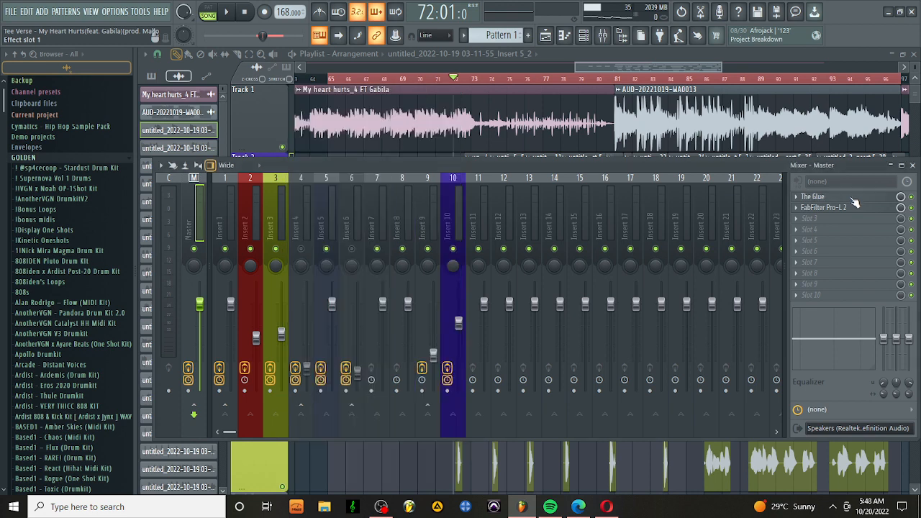
{"action": "left_click", "coordinate": [862, 208]}
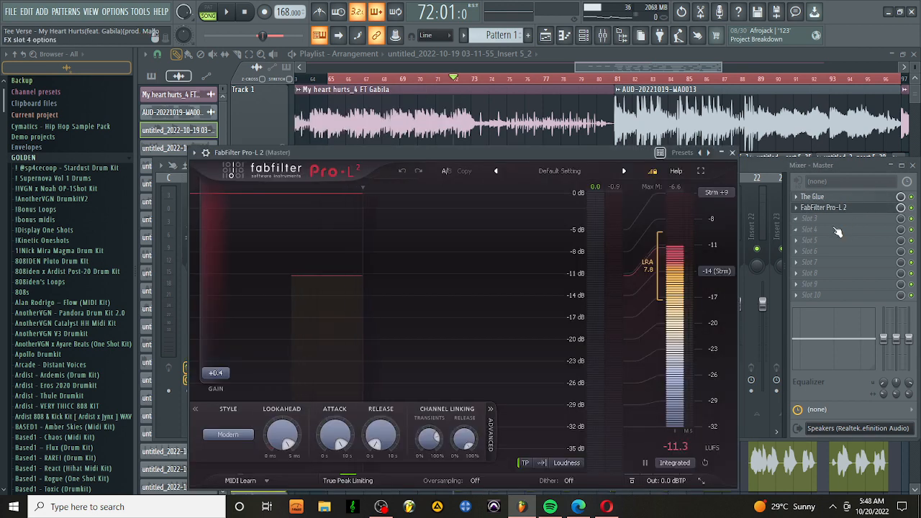
{"action": "left_click", "coordinate": [732, 152]}
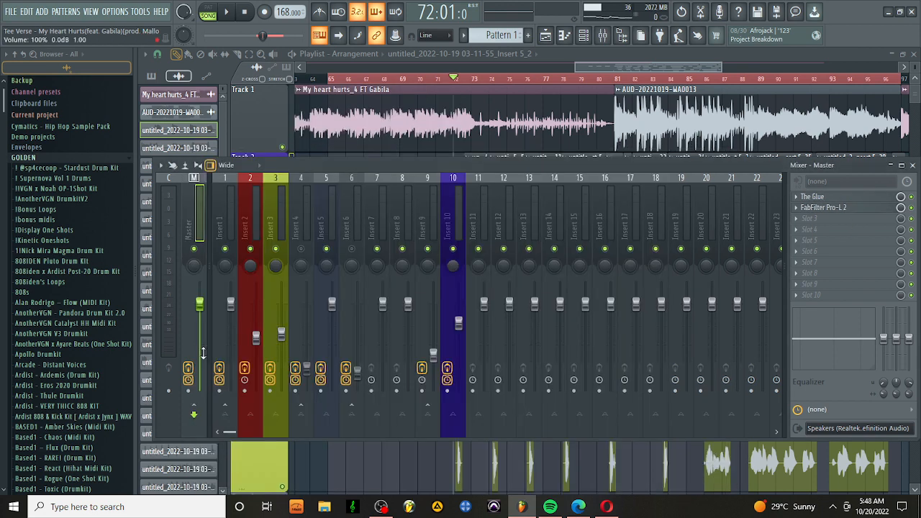
Inspect the Center and Tube-Tech PE 1C plugins on mixer insert 1, then close the Tube-Tech equalizer.
{"action": "left_click", "coordinate": [233, 202]}
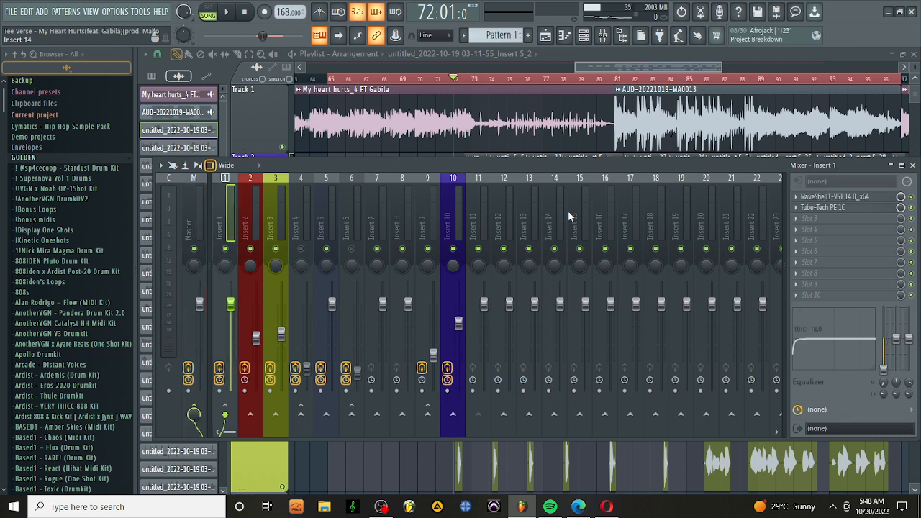
{"action": "left_click", "coordinate": [845, 198]}
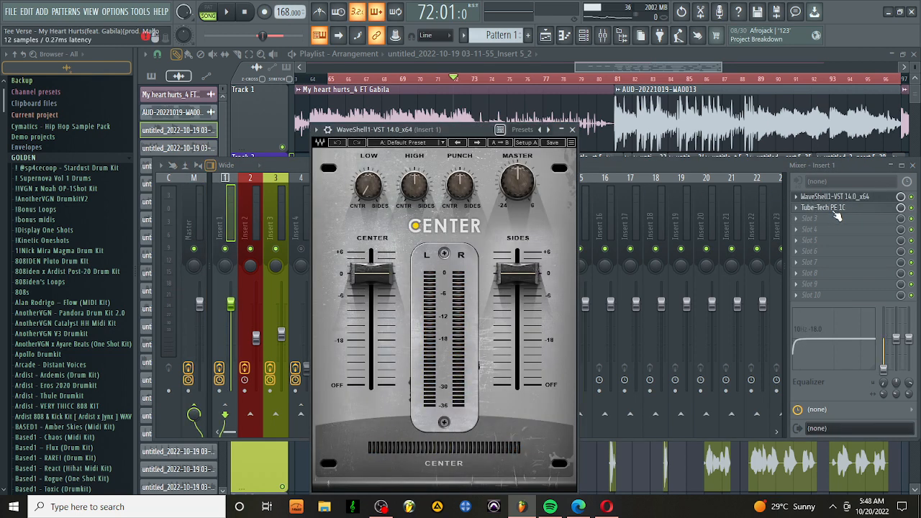
{"action": "left_click", "coordinate": [826, 208]}
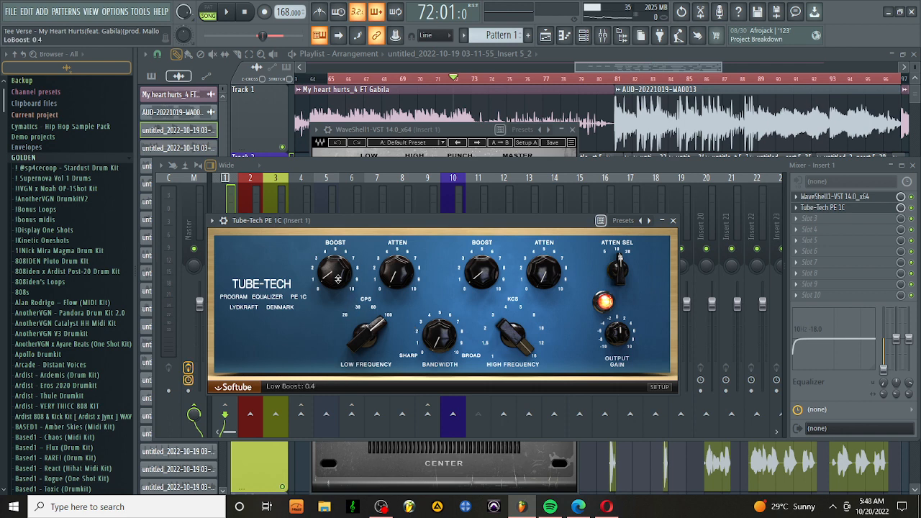
{"action": "left_click", "coordinate": [673, 220]}
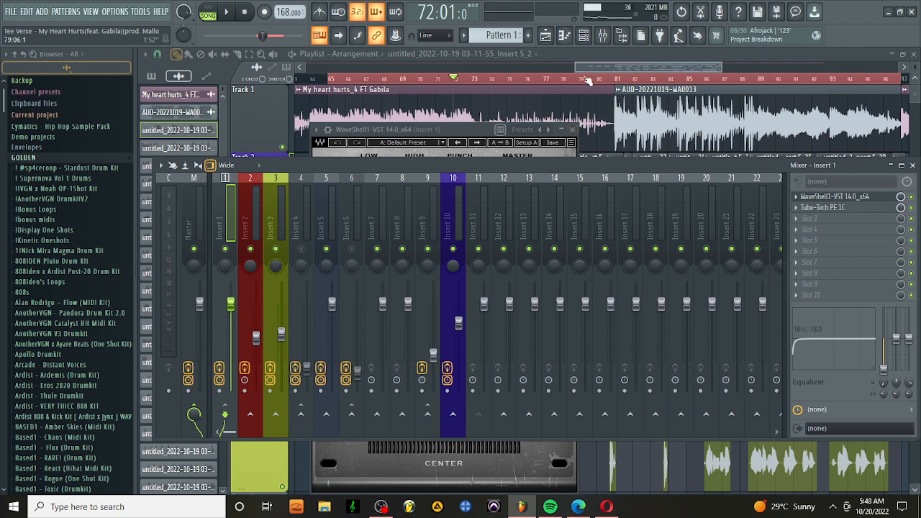
Move the playback position to bar 65 and play the full mix with the mixer open.
{"action": "left_click_drag", "start_coordinate": [578, 67], "coordinate": [566, 67]}
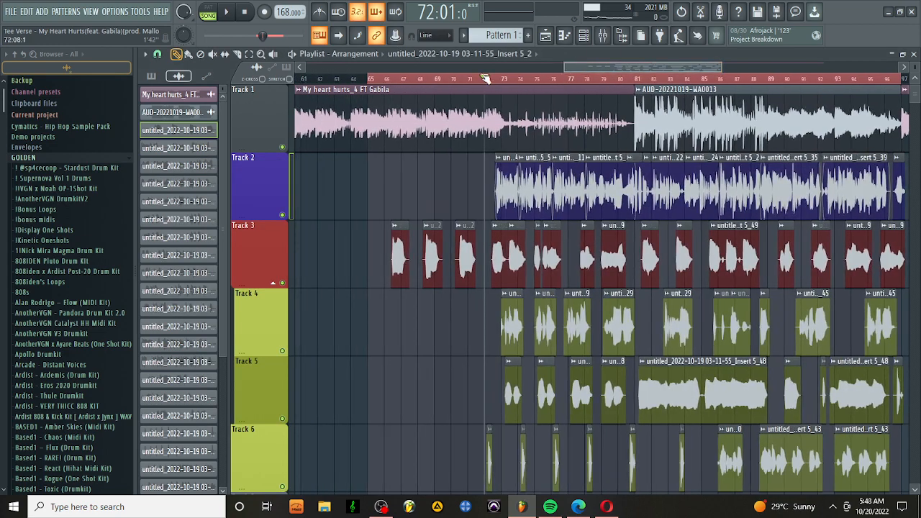
{"action": "left_click", "coordinate": [372, 81]}
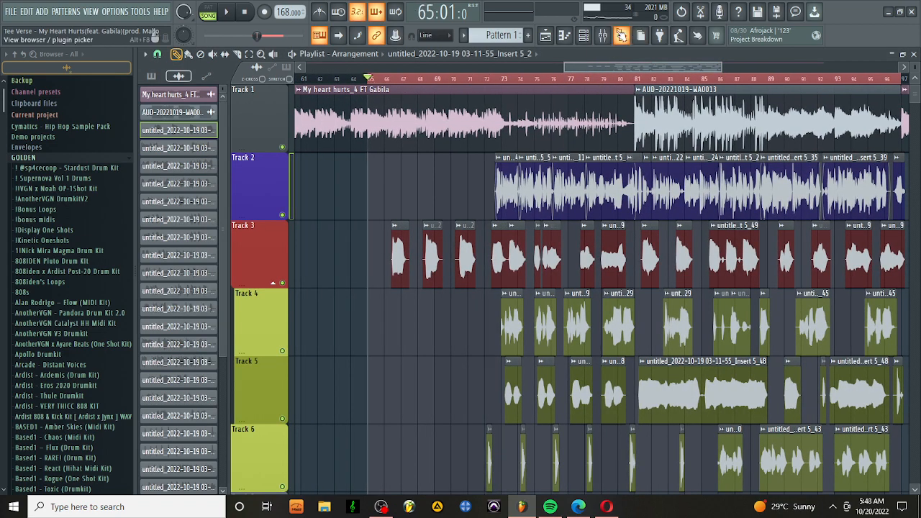
{"action": "left_click", "coordinate": [616, 38]}
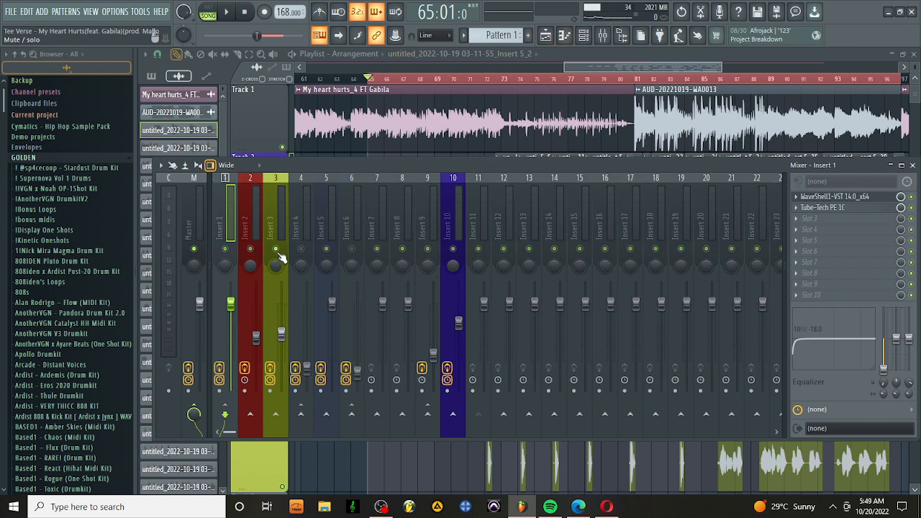
{"action": "key", "text": "space"}
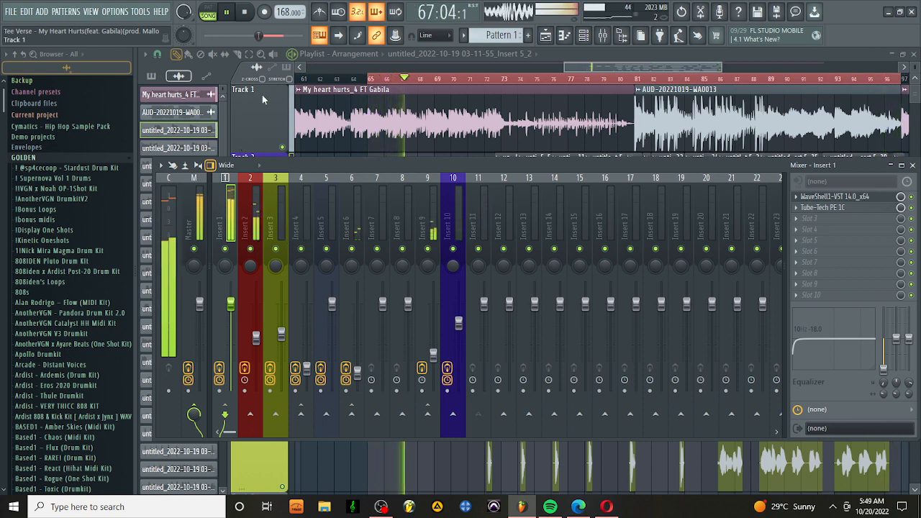
{"action": "left_click", "coordinate": [387, 495]}
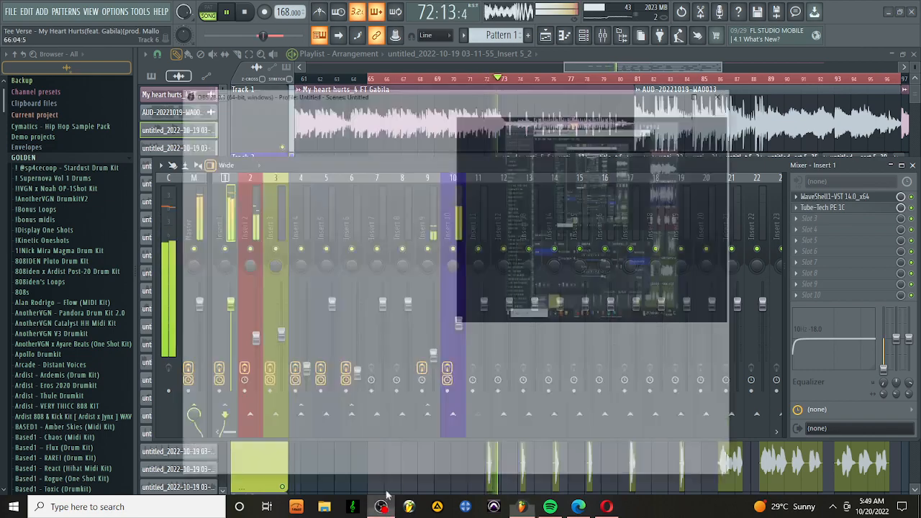